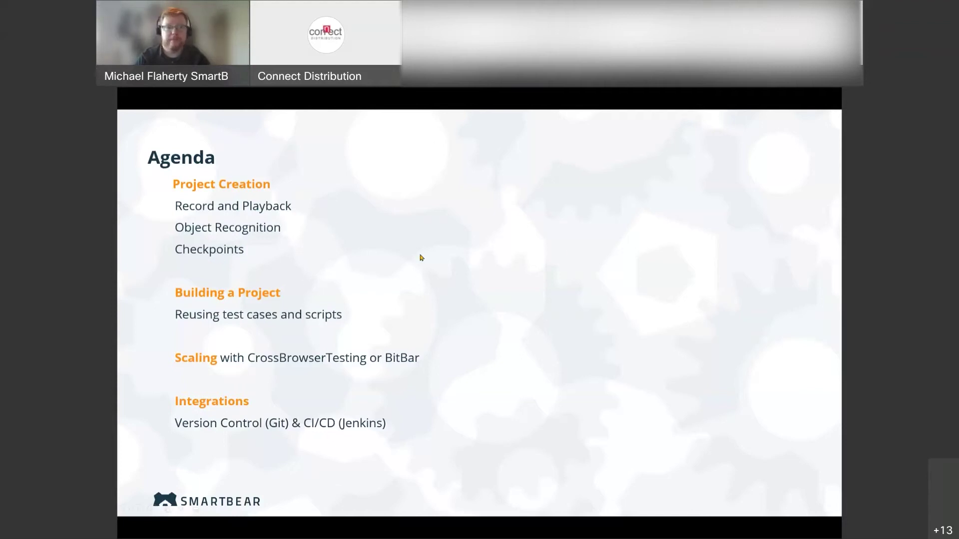
# - Switch from the PowerPoint slides to the TestComplete Start Page
pyautogui.hotkey('alt', 'Tab')
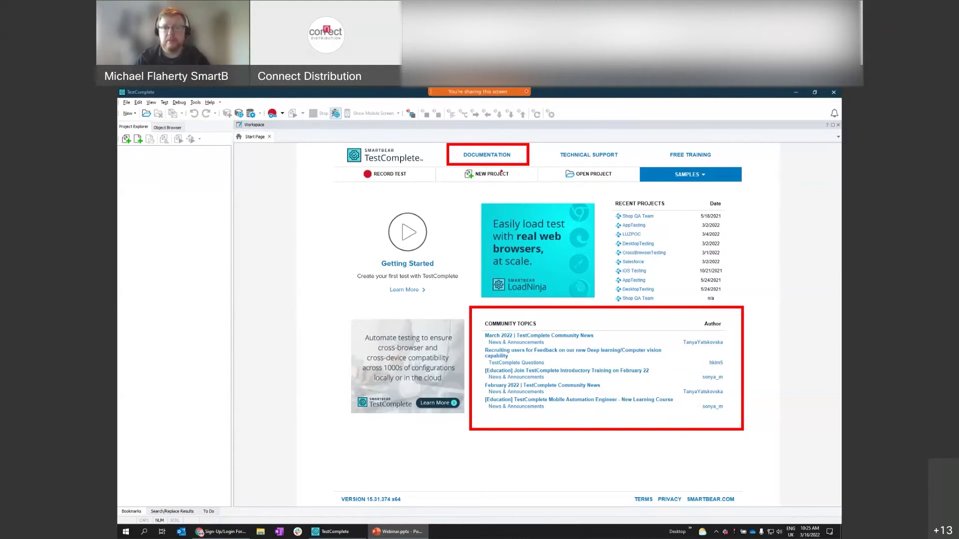
# - Glance at the Samples categories, then start a new project defaulting to TestProject1
pyautogui.click(710, 180)
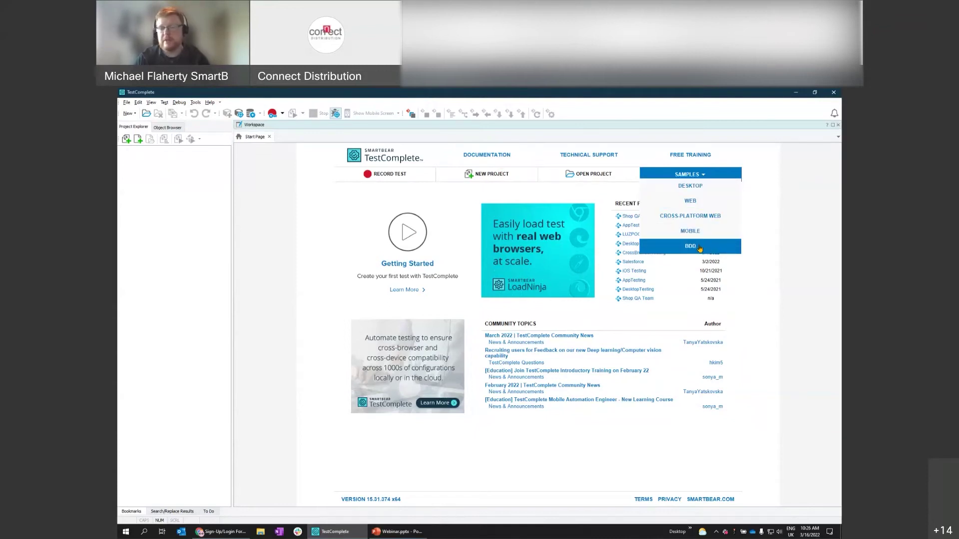
pyautogui.click(755, 290)
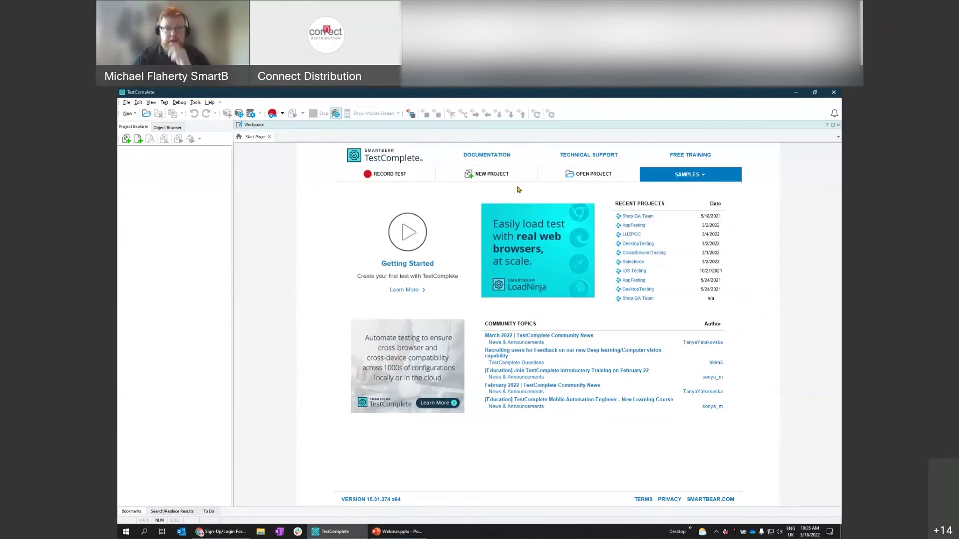
pyautogui.click(492, 175)
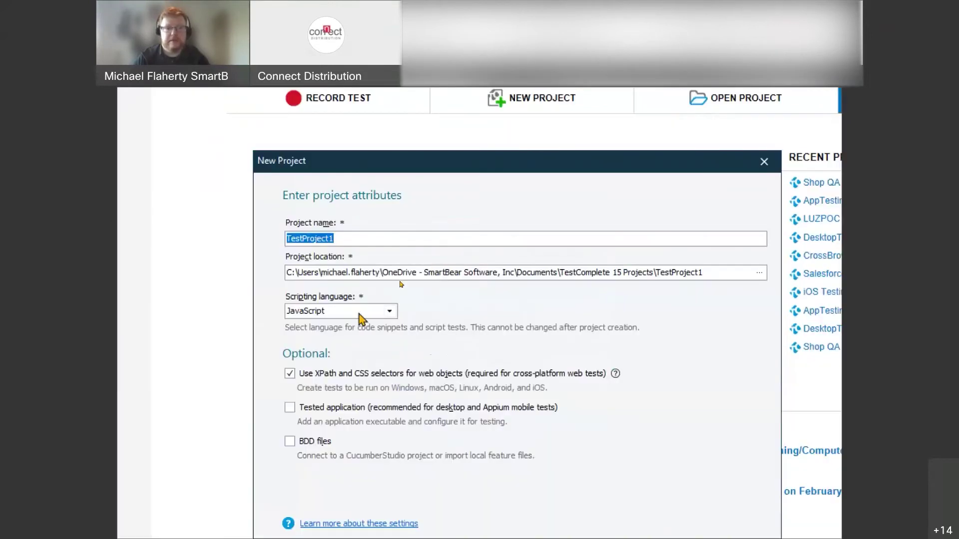
# - Select the default name TestProject1 and bring up the JavaScript/Python/VBScript language list
pyautogui.click(335, 239)
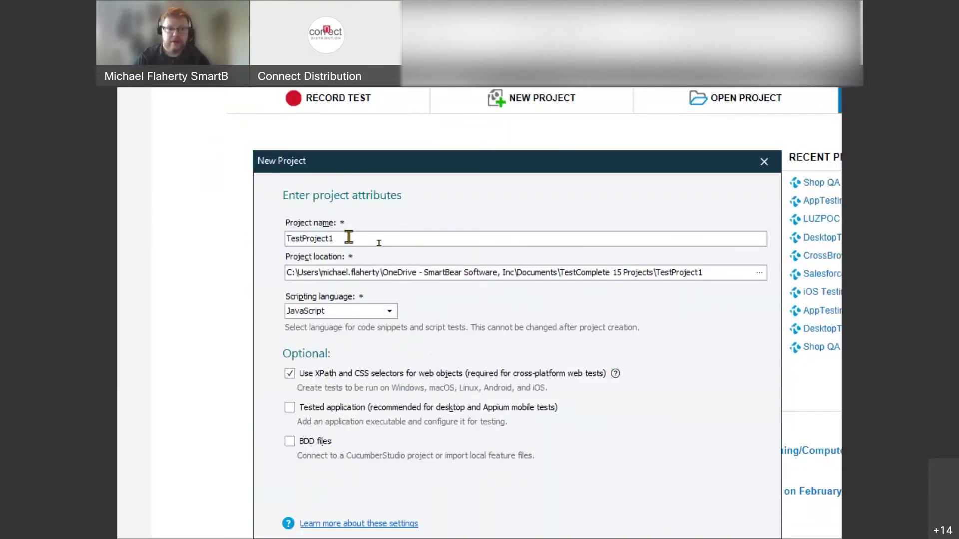
pyautogui.doubleClick(349, 237)
pyautogui.click(484, 274)
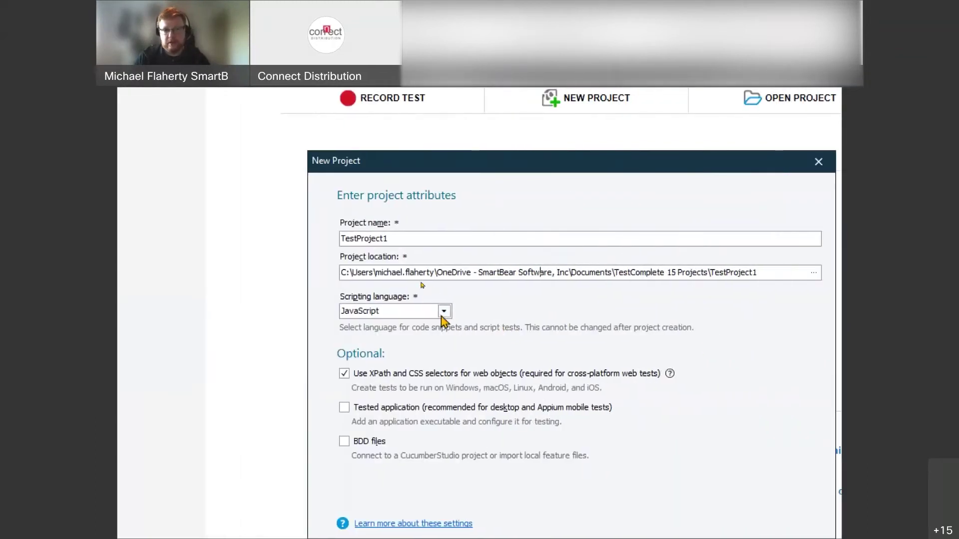
pyautogui.click(444, 312)
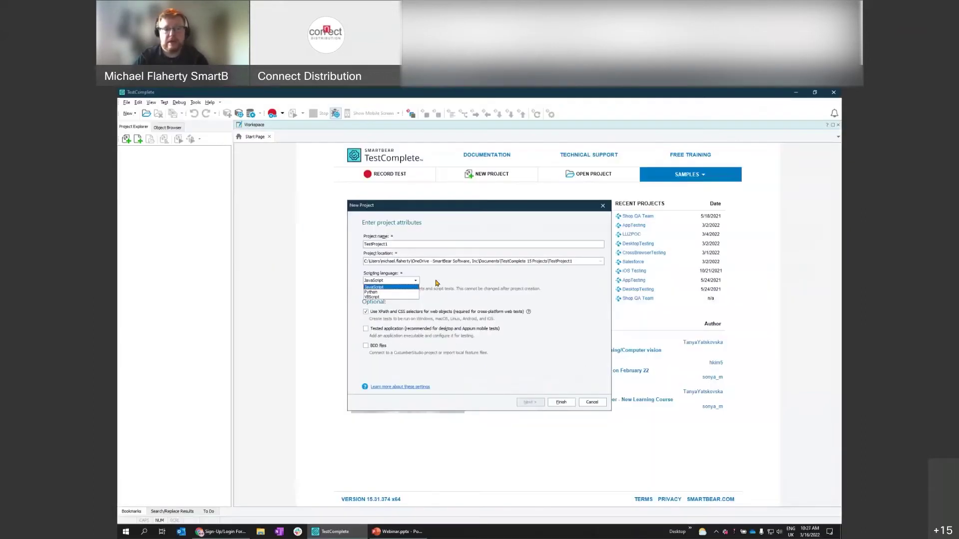
# - Keep JavaScript as the scripting language; TestComplete then crashes in KERNELBASE.dll
pyautogui.click(484, 314)
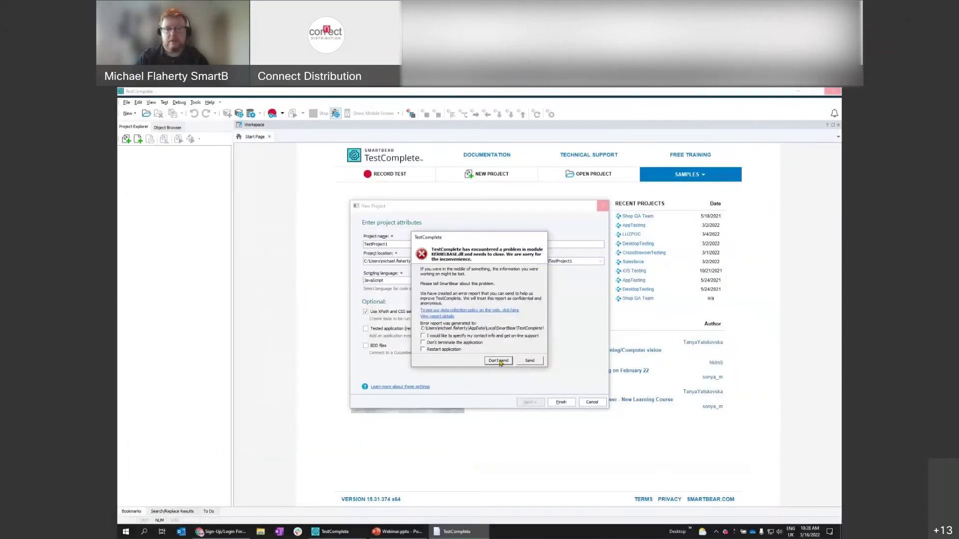
# - Dismiss the crash report without sending it and reopen the recent Shop QA Team project
pyautogui.click(532, 360)
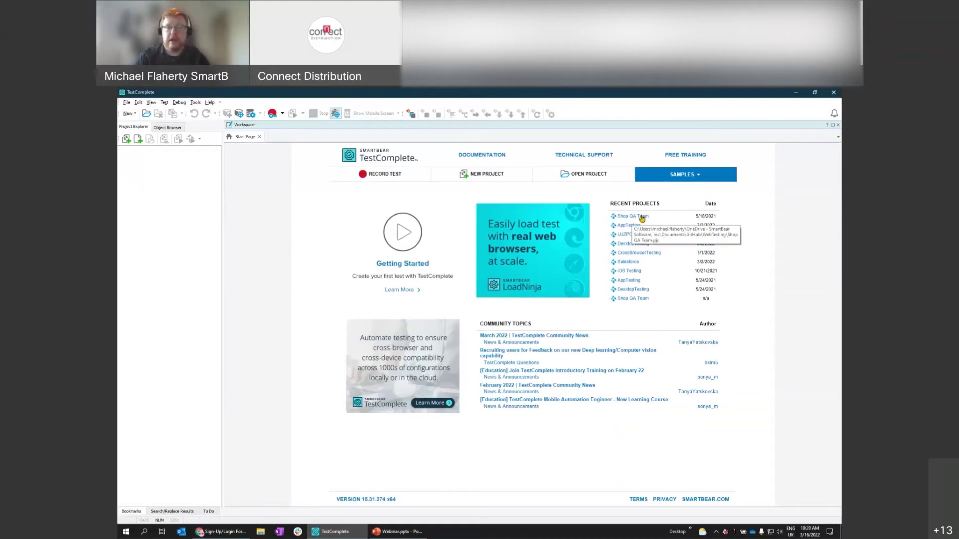
pyautogui.click(642, 217)
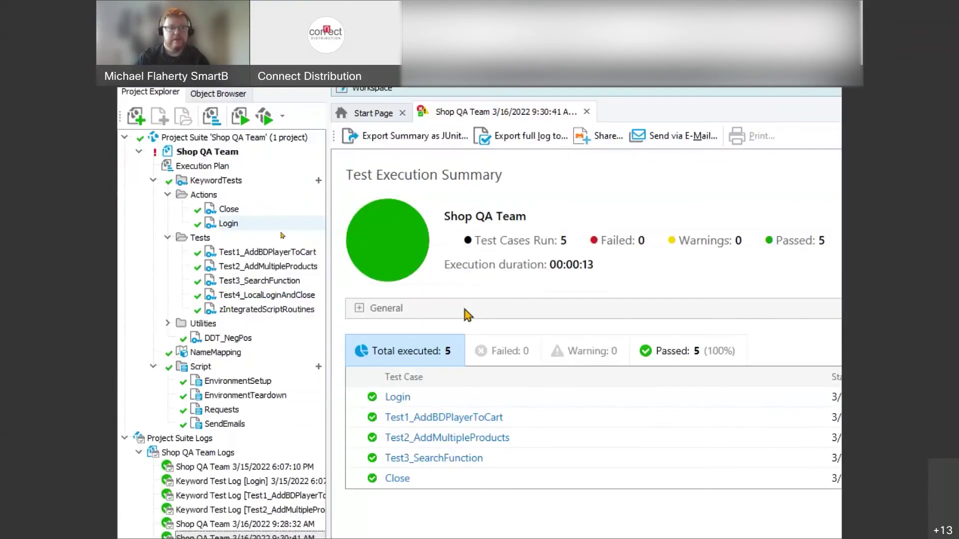
# - Collapse the Logs, KeywordTests and Script nodes, then select the Shop QA Team project node
pyautogui.click(139, 182)
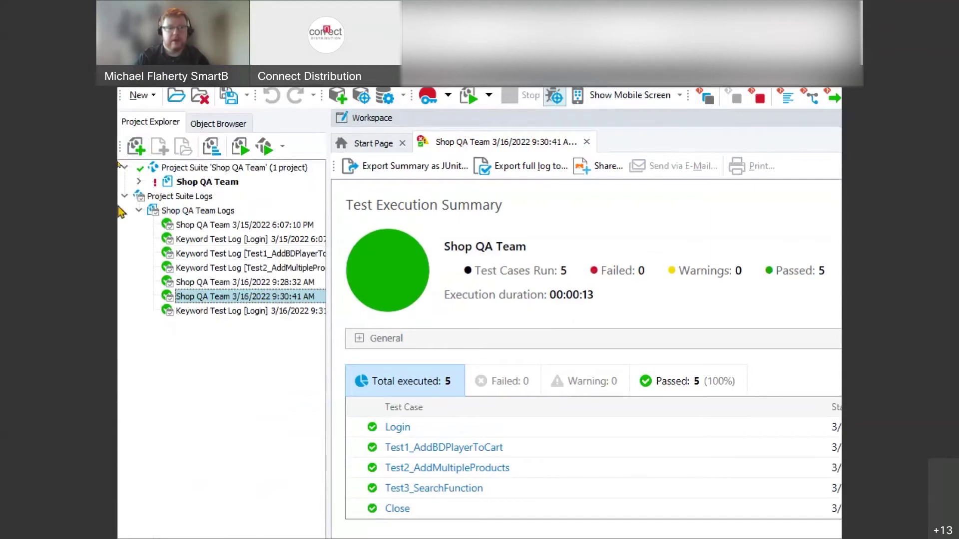
pyautogui.click(139, 212)
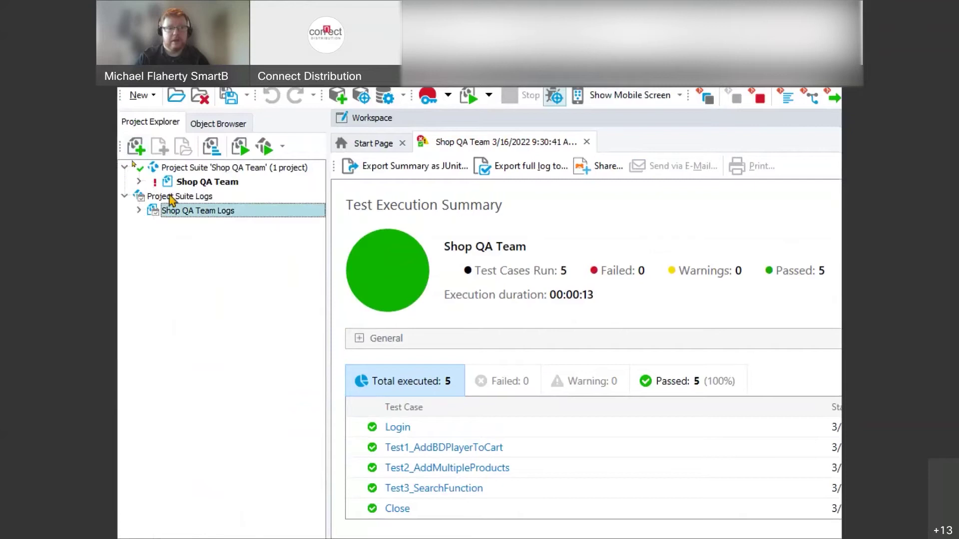
pyautogui.click(139, 181)
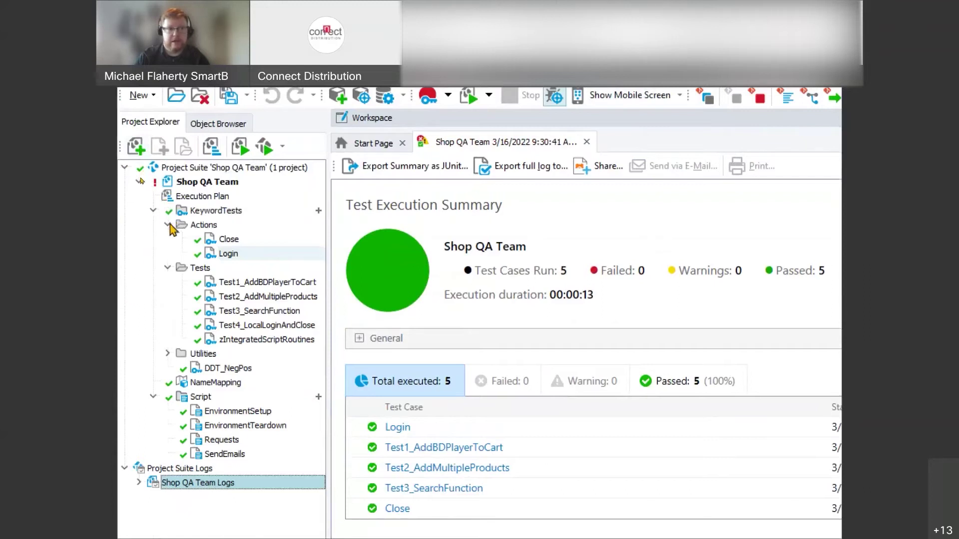
pyautogui.click(153, 211)
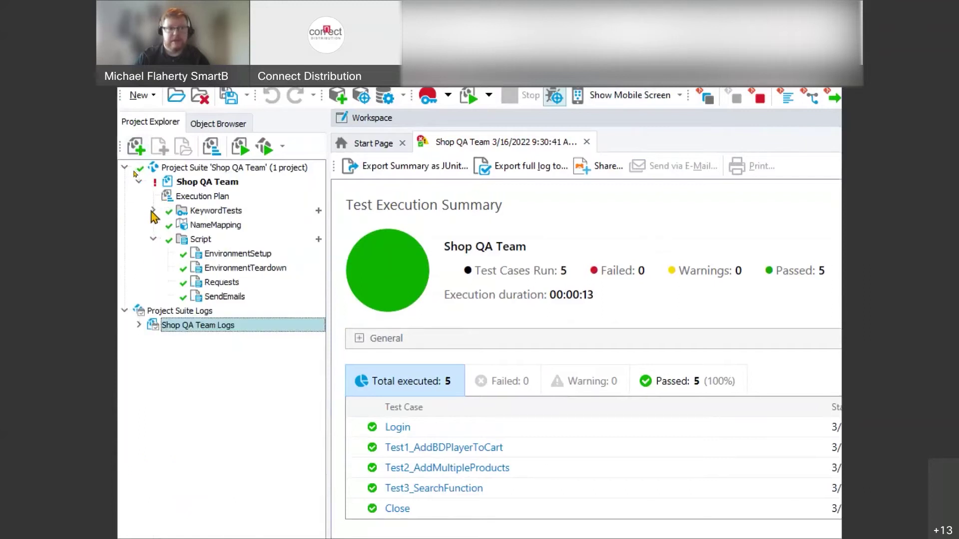
pyautogui.click(223, 212)
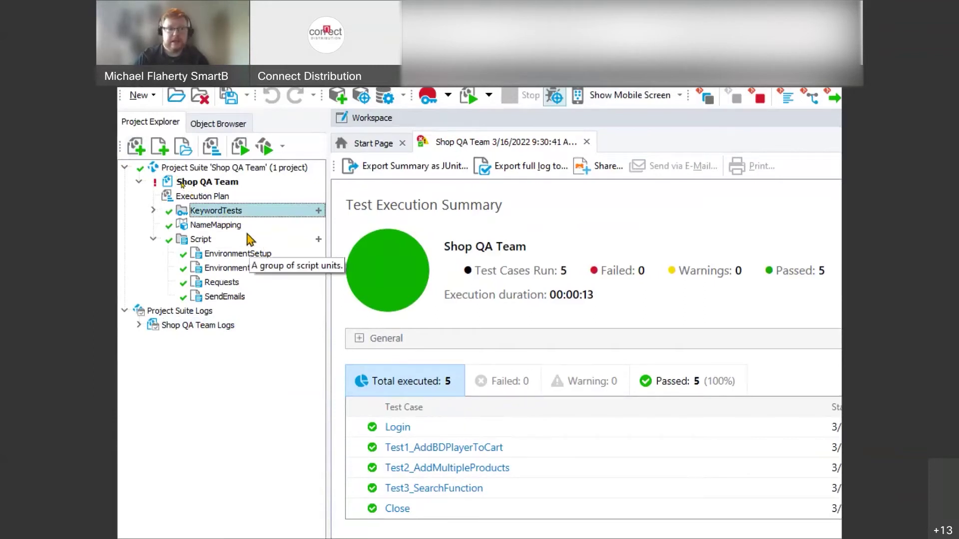
pyautogui.click(229, 228)
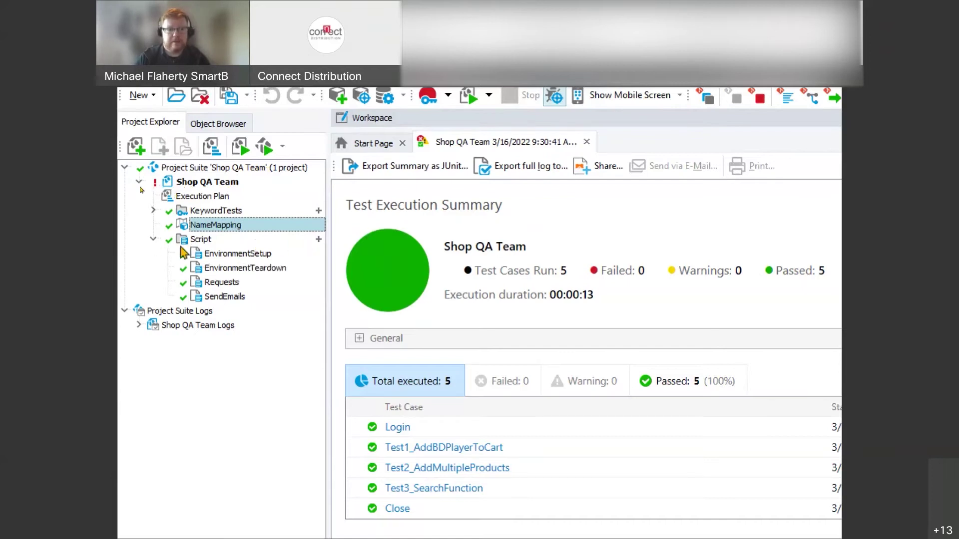
pyautogui.click(153, 239)
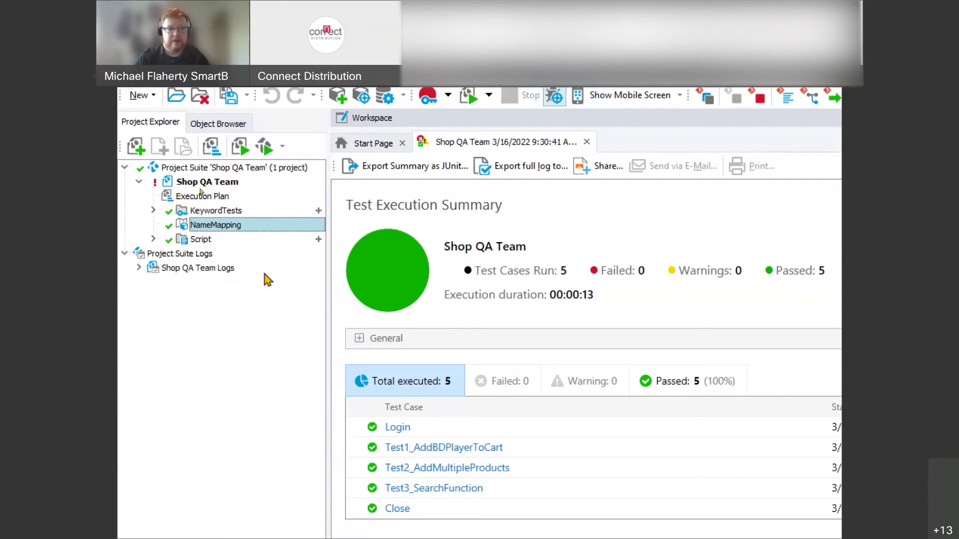
pyautogui.click(216, 185)
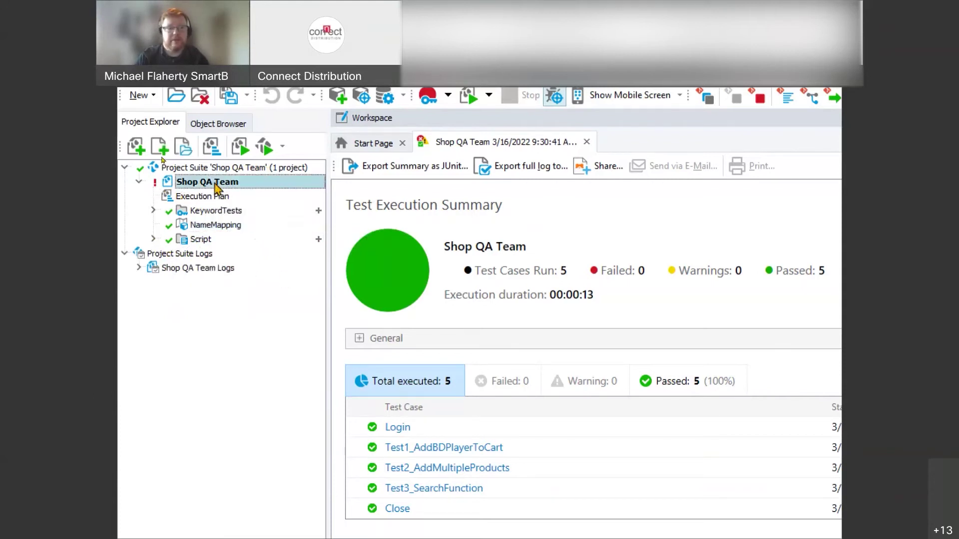
# - Bring up the Create Project Item dialog for the Shop QA Team project
pyautogui.rightClick(200, 183)
pyautogui.moveTo(274, 218)
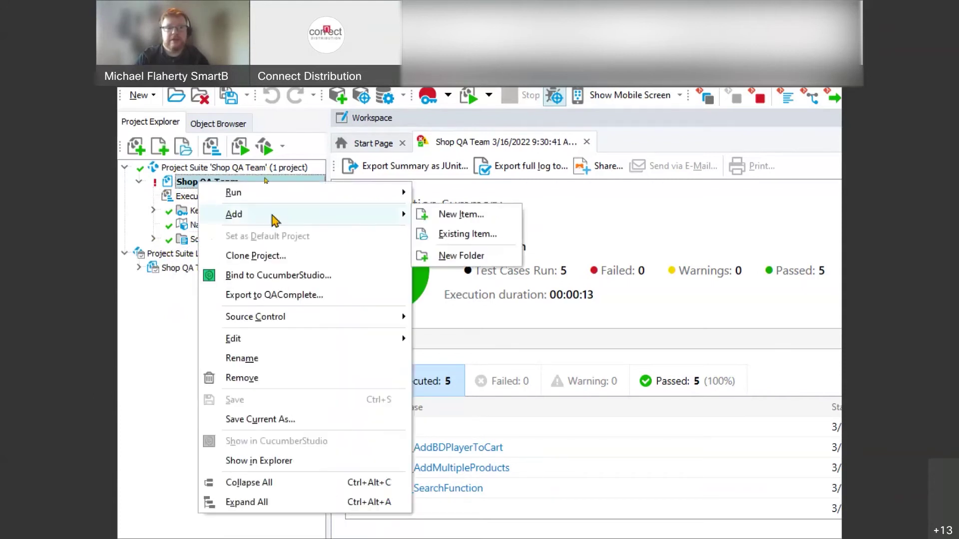
pyautogui.click(454, 221)
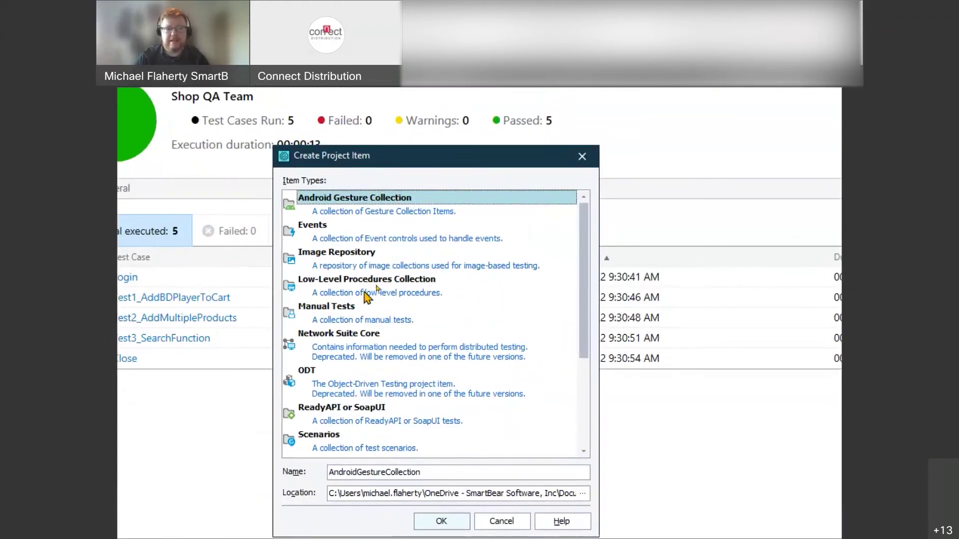
# - Review item types like Events, Image Repository, Scenarios, Web Services and Unit Testing, then cancel
pyautogui.click(362, 228)
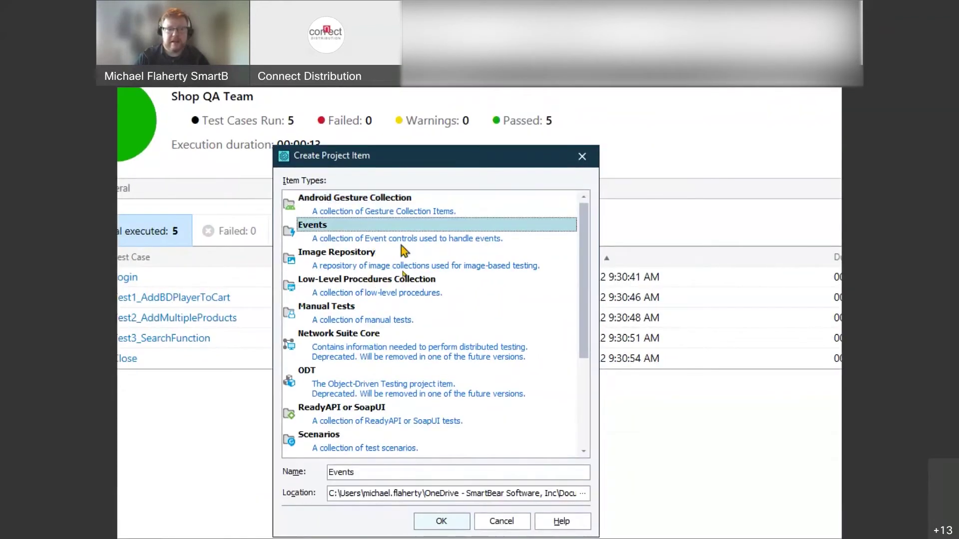
pyautogui.click(363, 263)
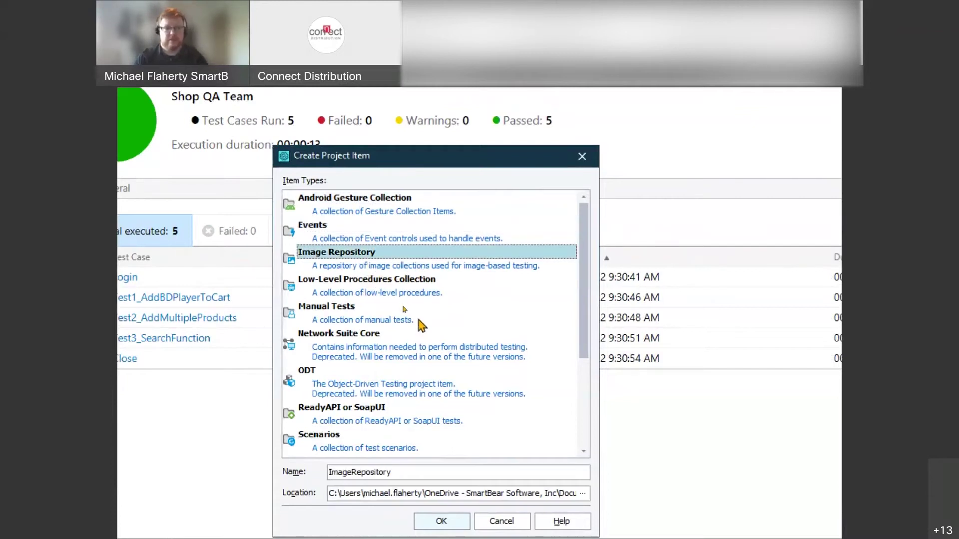
pyautogui.click(391, 422)
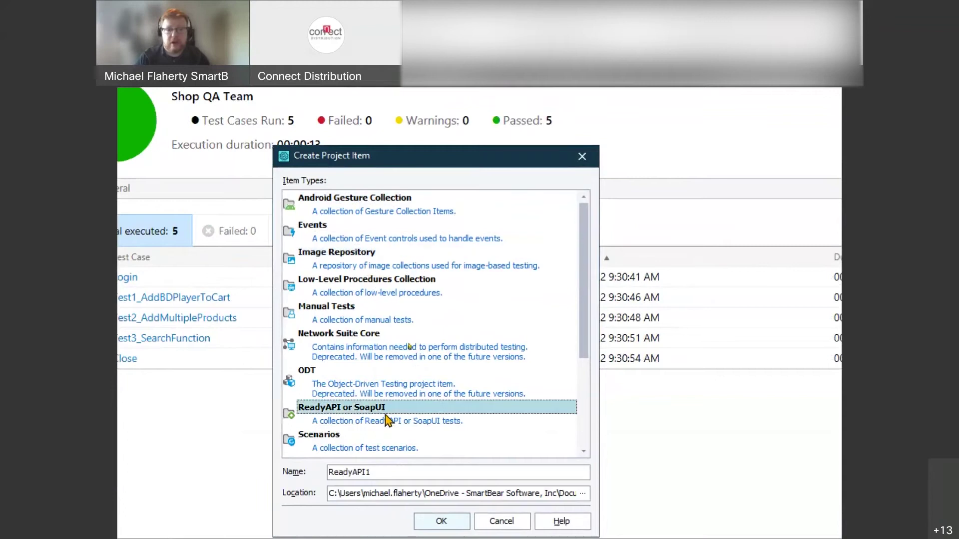
pyautogui.scroll(-3, 419, 383)
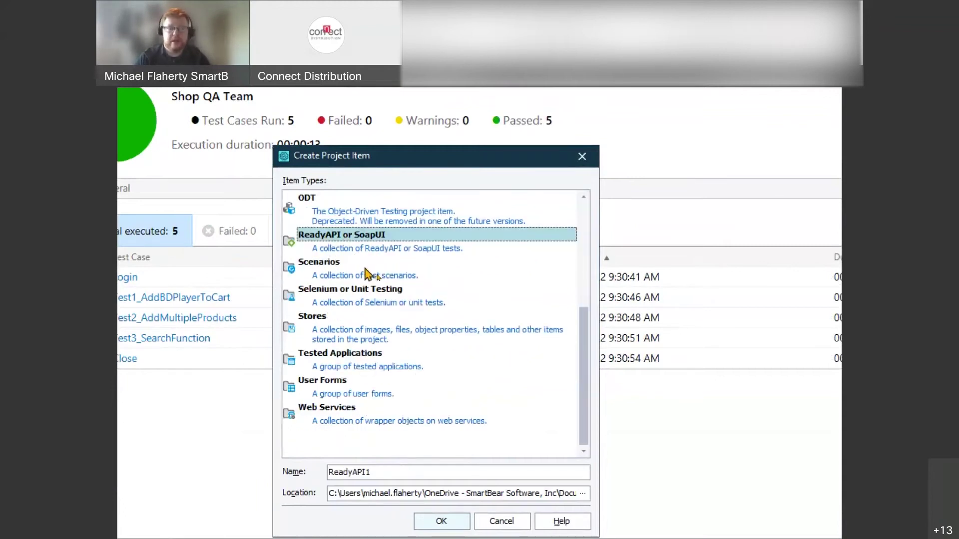
pyautogui.click(374, 274)
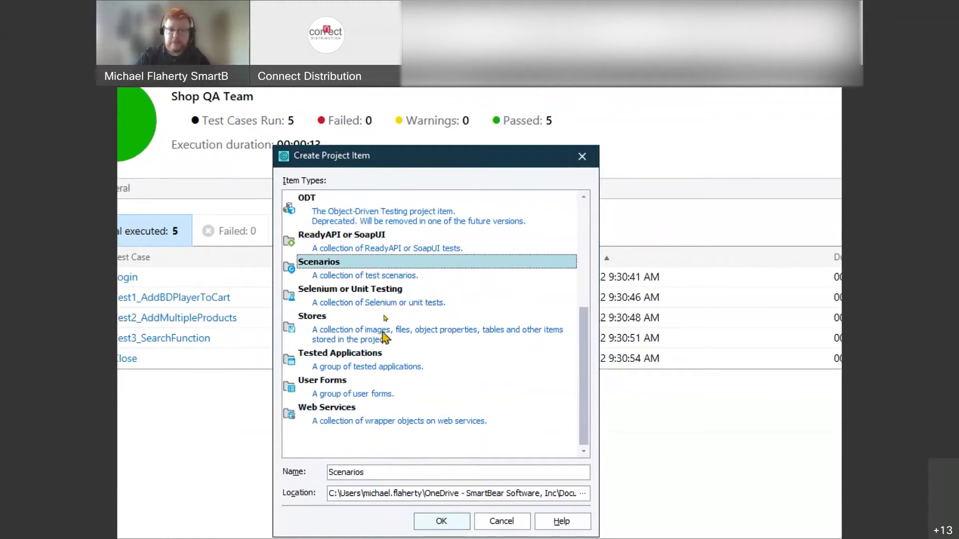
pyautogui.click(373, 366)
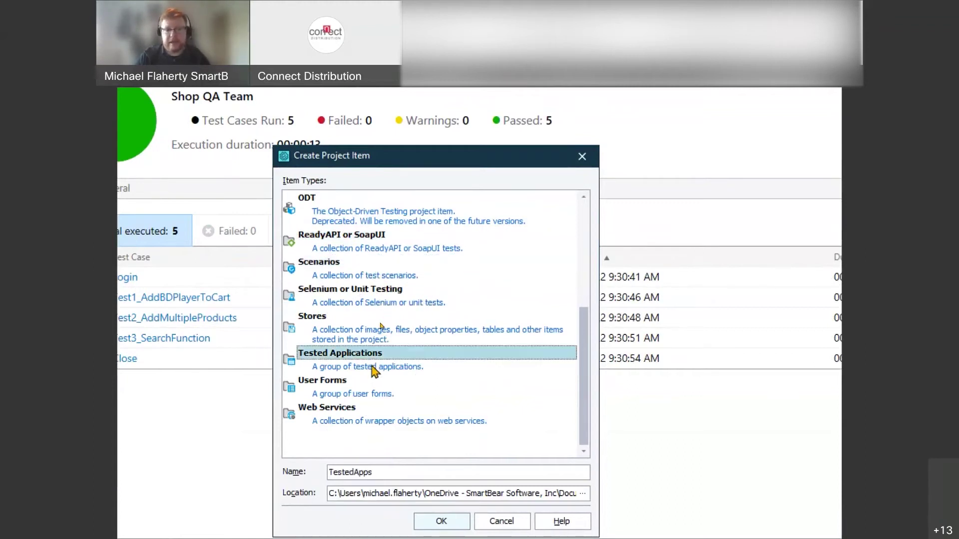
pyautogui.click(366, 417)
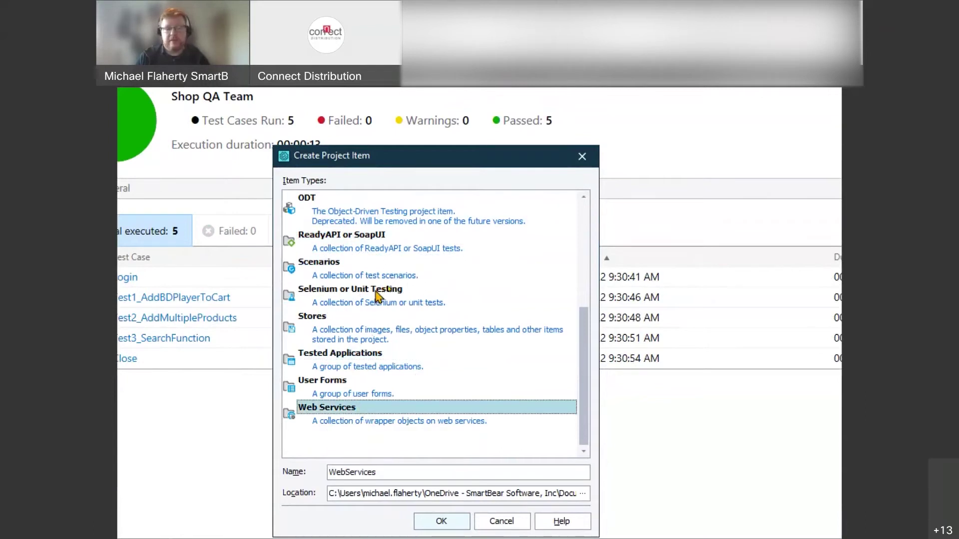
pyautogui.click(408, 296)
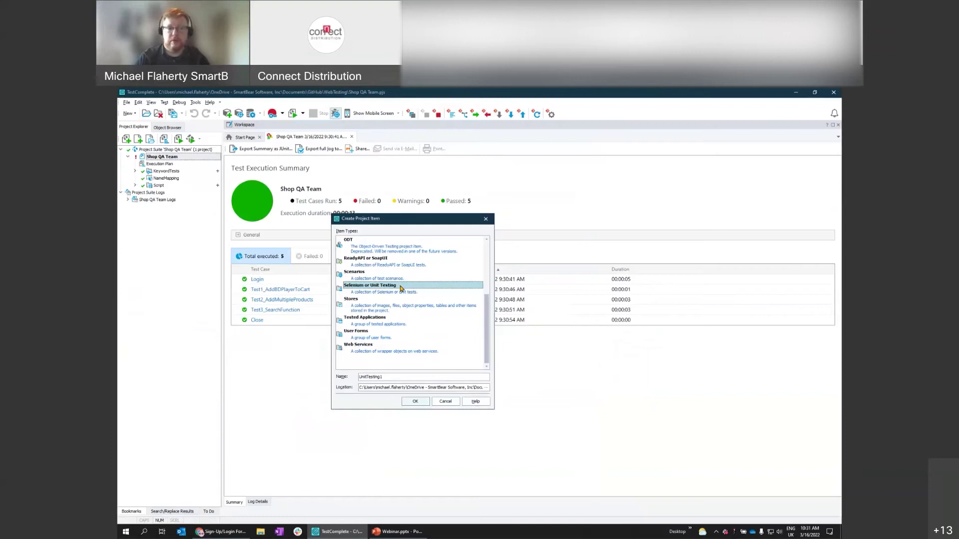
pyautogui.click(446, 402)
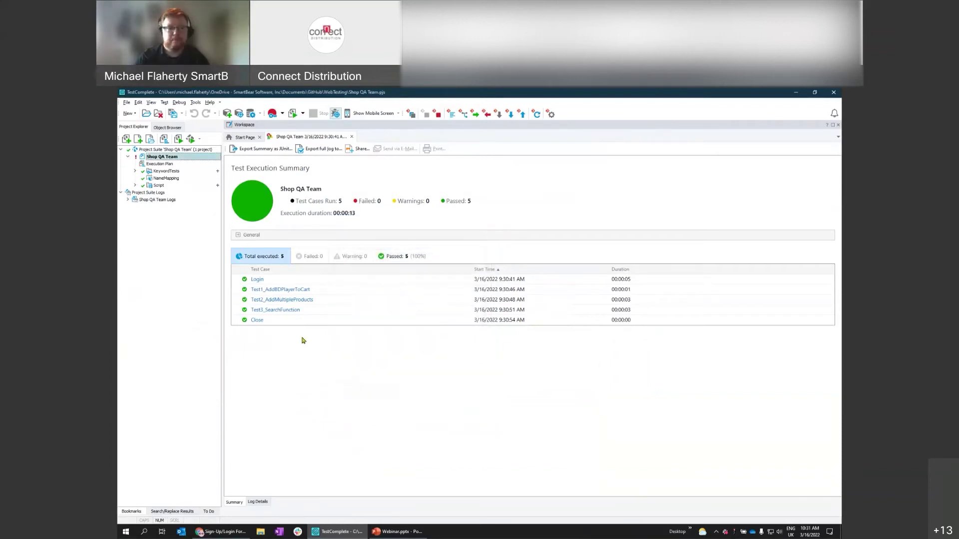
# - Expand KeywordTests, clear the duration text highlight, and return to the Start Page
pyautogui.click(136, 171)
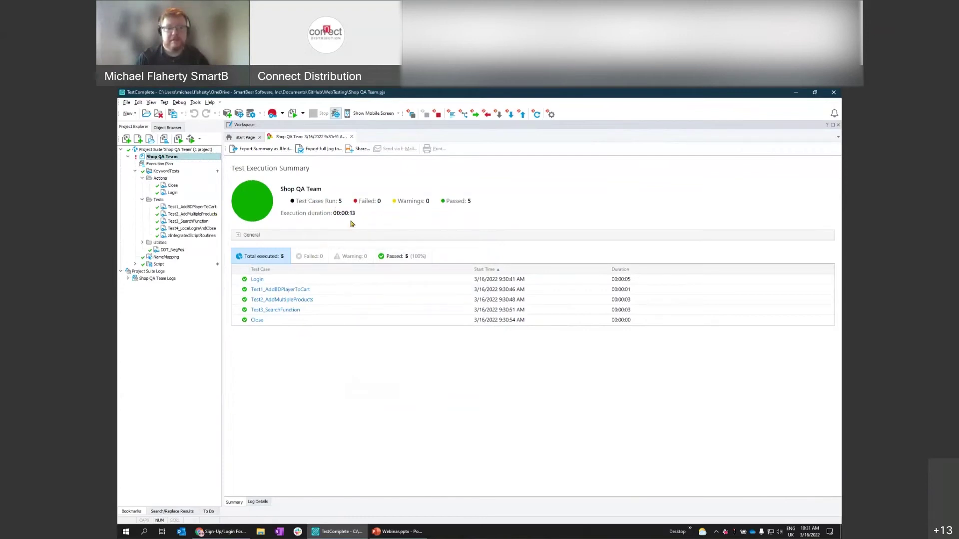
pyautogui.moveTo(331, 213); pyautogui.dragTo(374, 217)
pyautogui.click(375, 217)
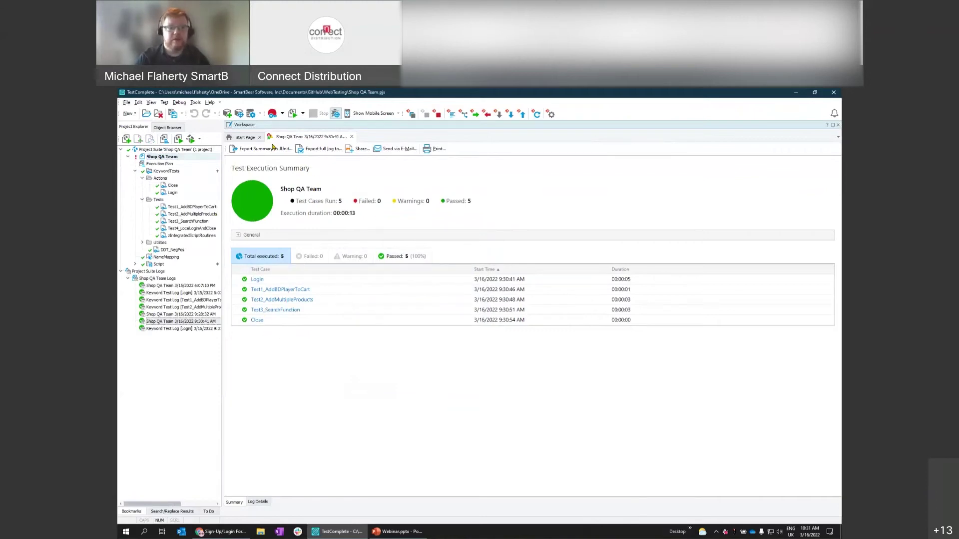
pyautogui.click(245, 137)
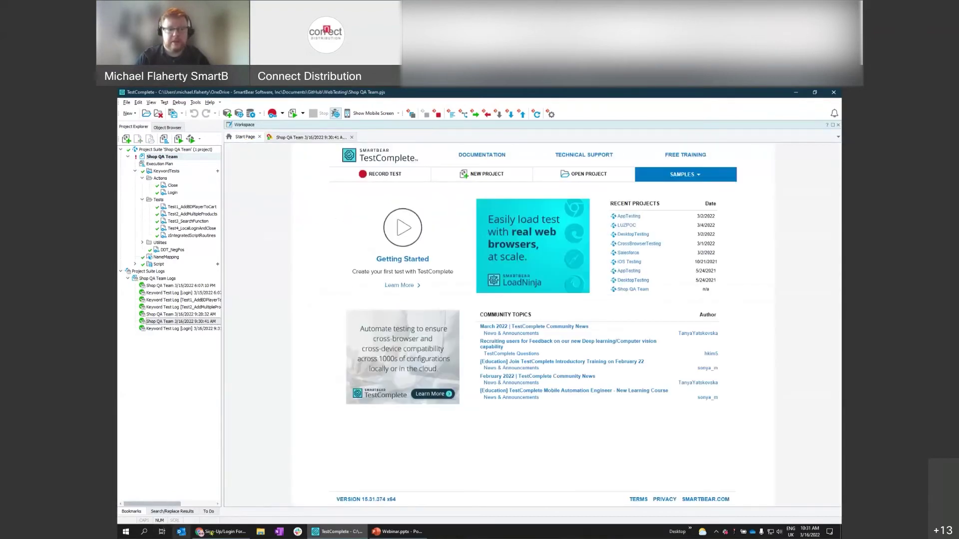
# - Start recording a new keyword test, pausing and resuming the recorder once
pyautogui.click(382, 174)
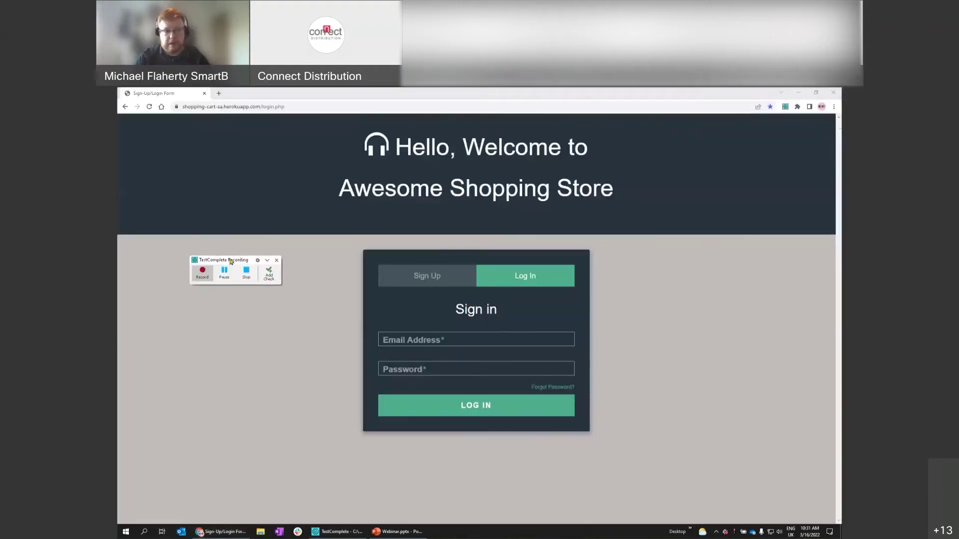
pyautogui.moveTo(232, 262); pyautogui.dragTo(243, 258)
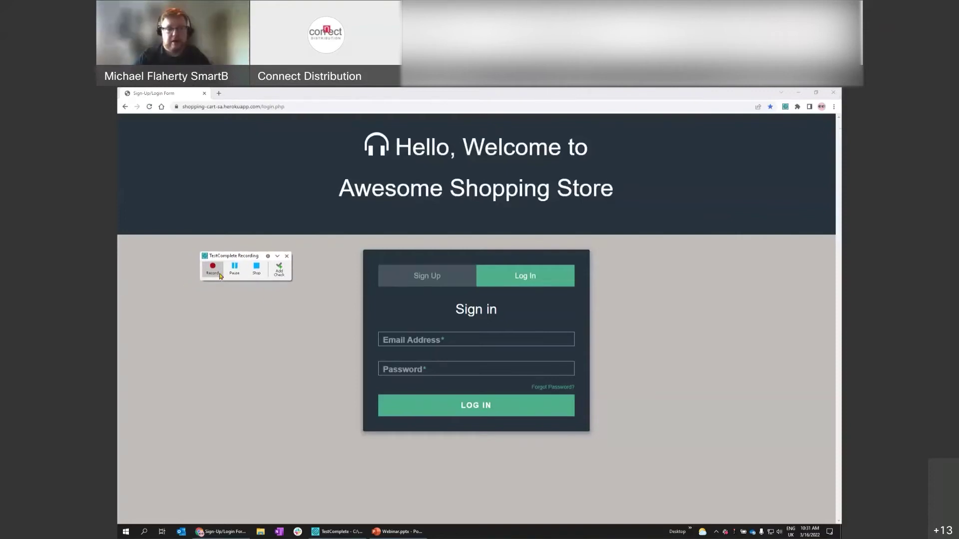
pyautogui.click(231, 274)
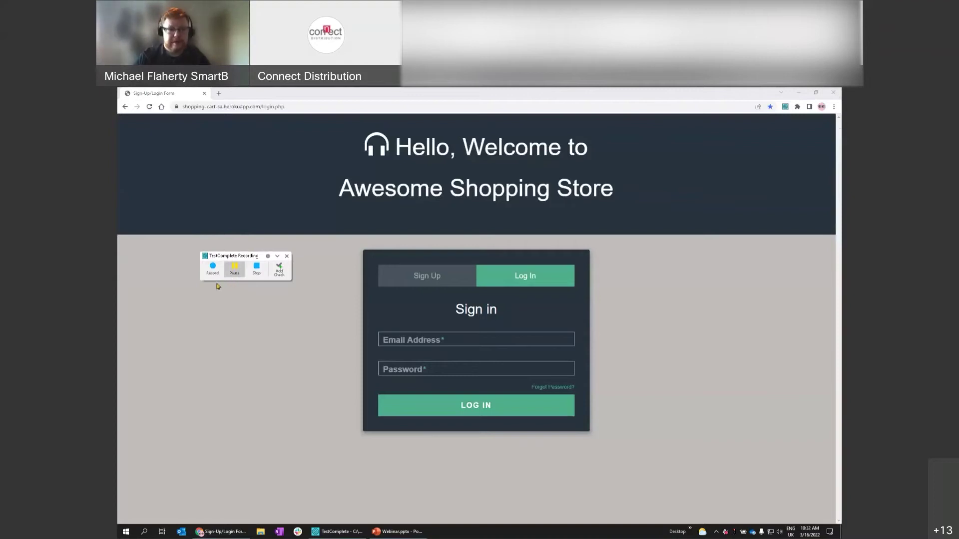
pyautogui.click(279, 271)
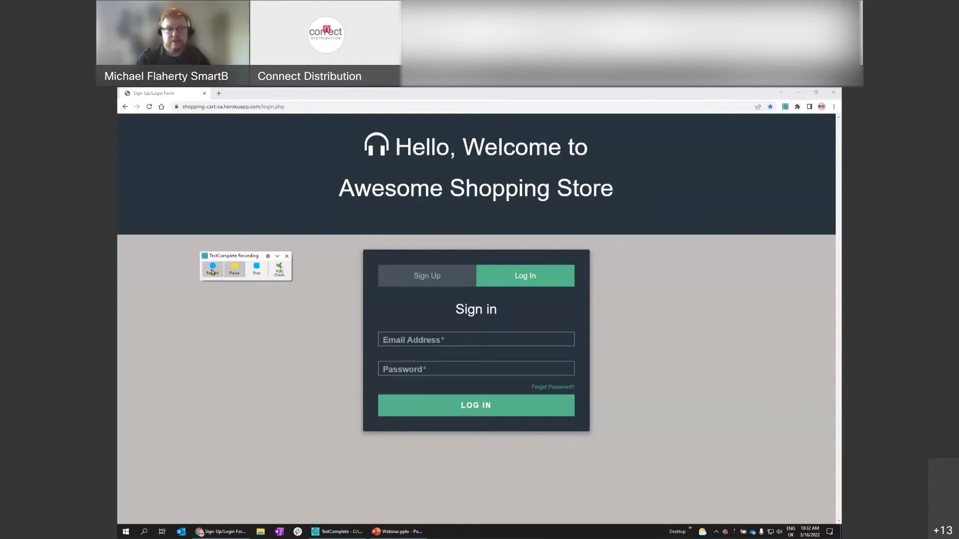
# - Record logging in to the Awesome Shopping Store with the test account's email and password
pyautogui.click(411, 337)
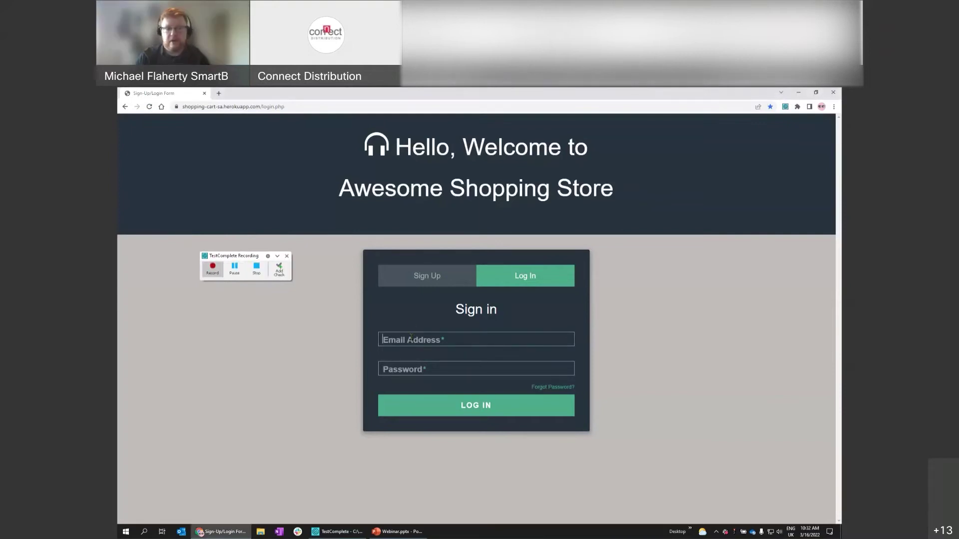
pyautogui.write('mike@test.com')
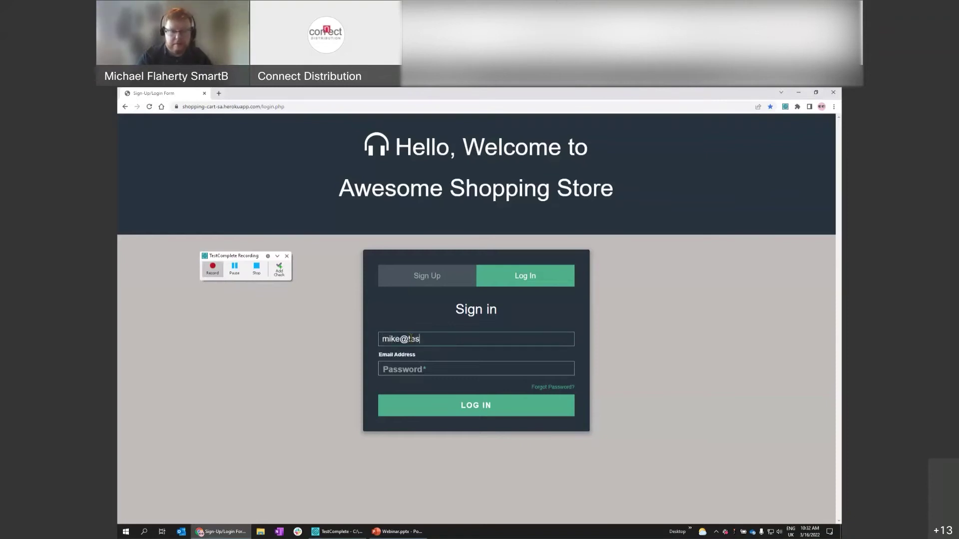
pyautogui.click(406, 364)
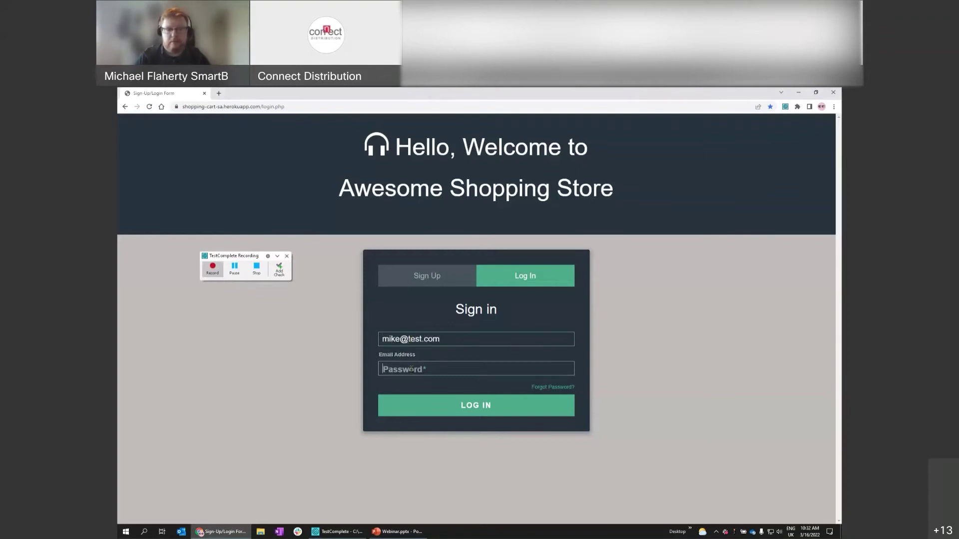
pyautogui.click(456, 407)
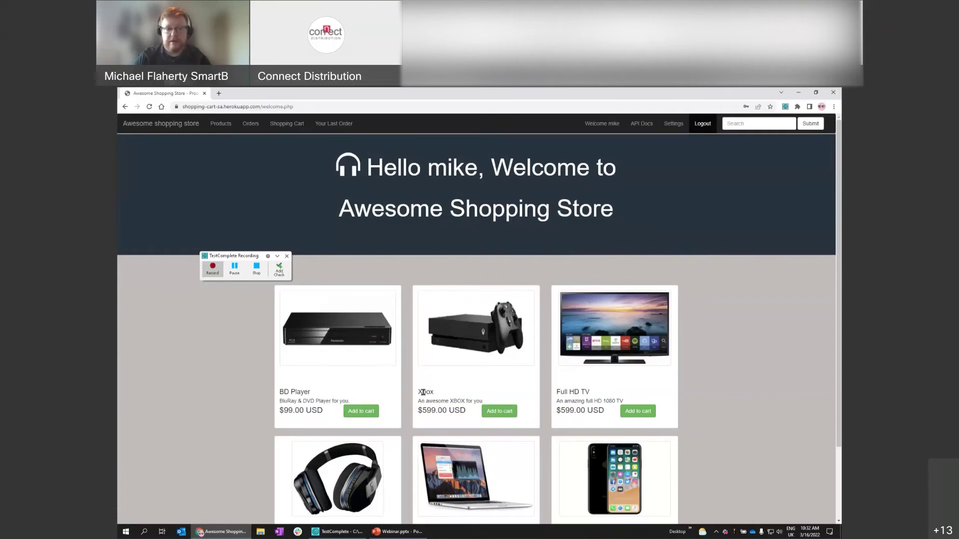
# - Add a Quick Checkpoint verifying the Xbox title's contentText equals "Xbox"
pyautogui.moveTo(427, 387)
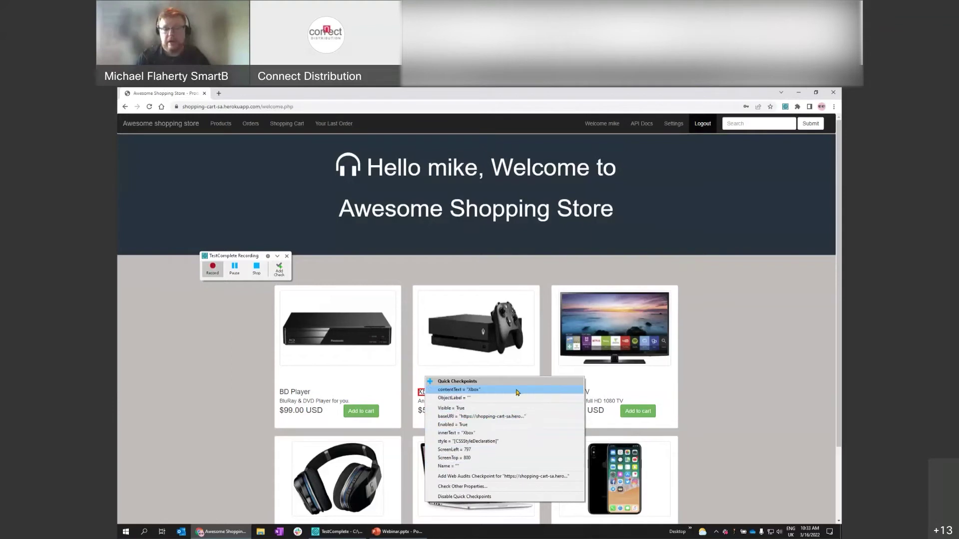
pyautogui.click(475, 391)
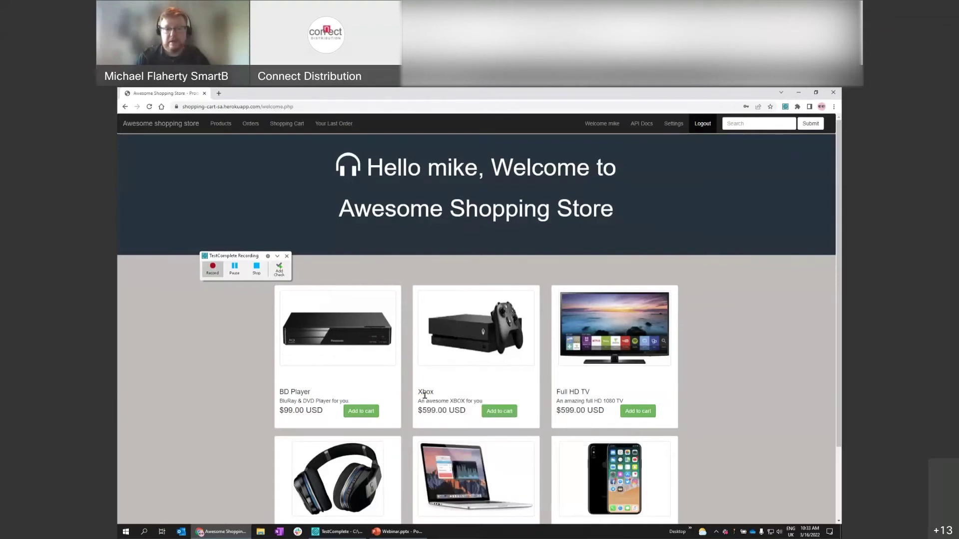
pyautogui.rightClick(425, 392)
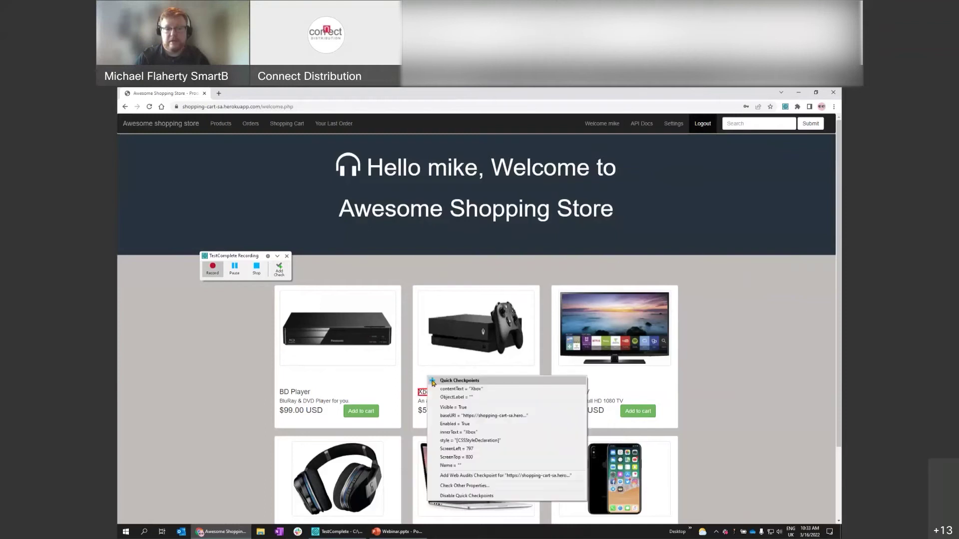
pyautogui.click(469, 389)
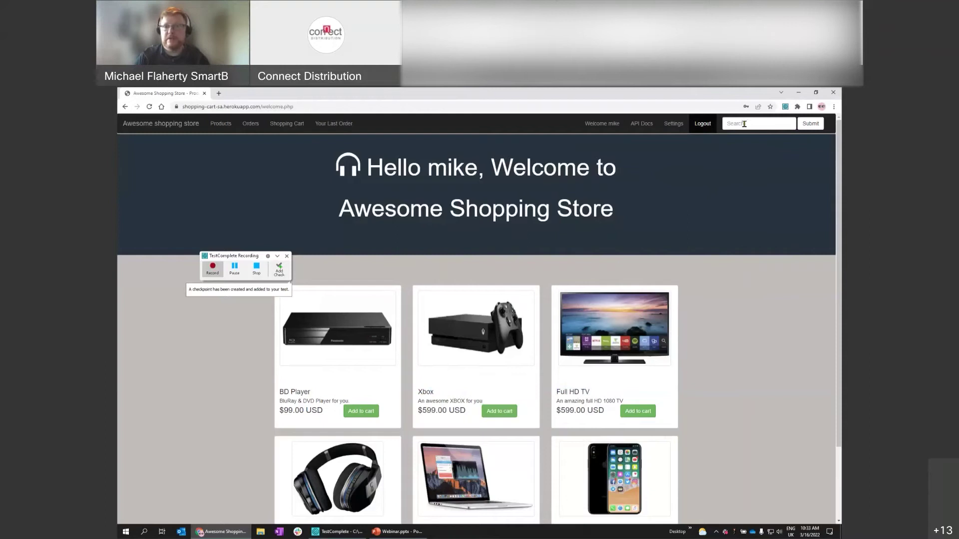
# - Record a store search for 'xbox'
pyautogui.click(744, 124)
pyautogui.write('xbox')
pyautogui.click(801, 129)
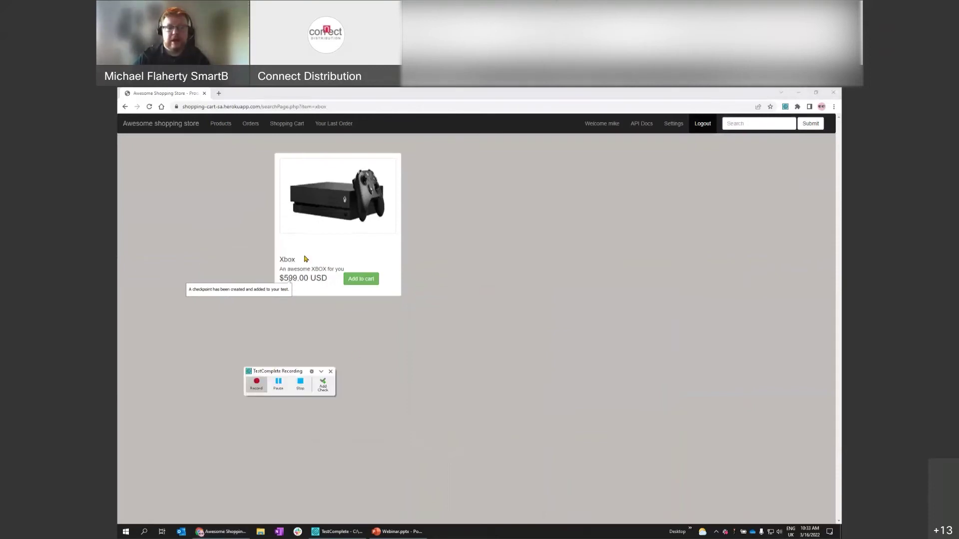
# - Start a Text or property checkpoint and target the products area holding the Xbox result
pyautogui.click(331, 387)
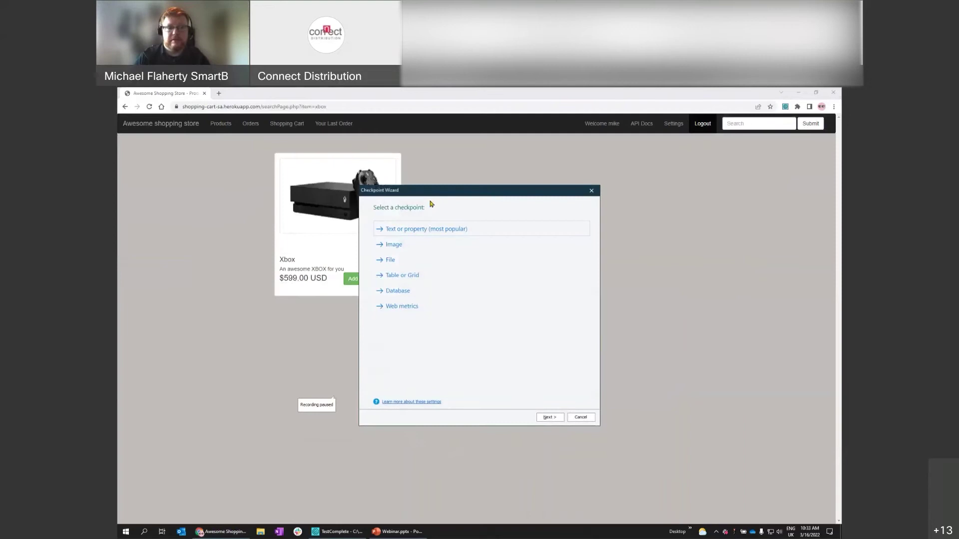
pyautogui.moveTo(448, 194); pyautogui.dragTo(668, 197)
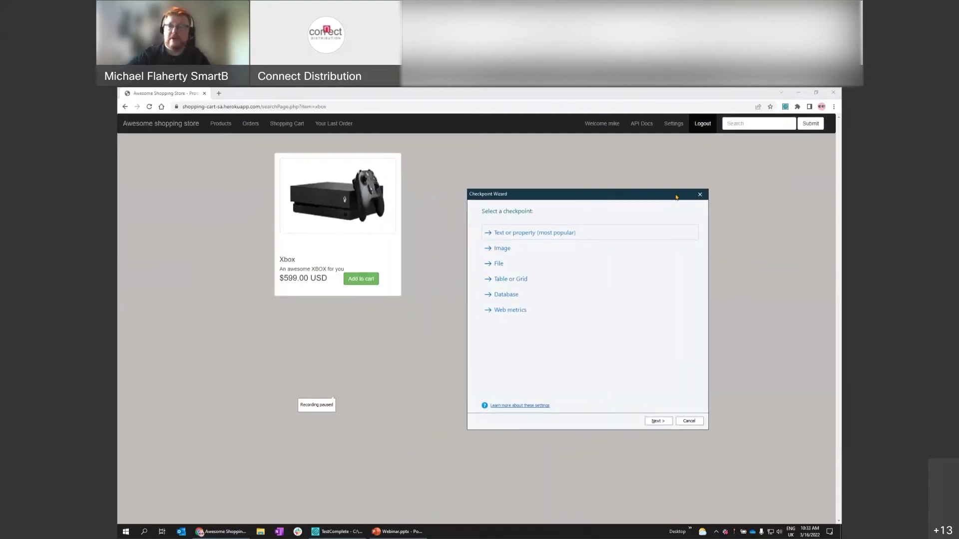
pyautogui.click(552, 236)
pyautogui.click(635, 422)
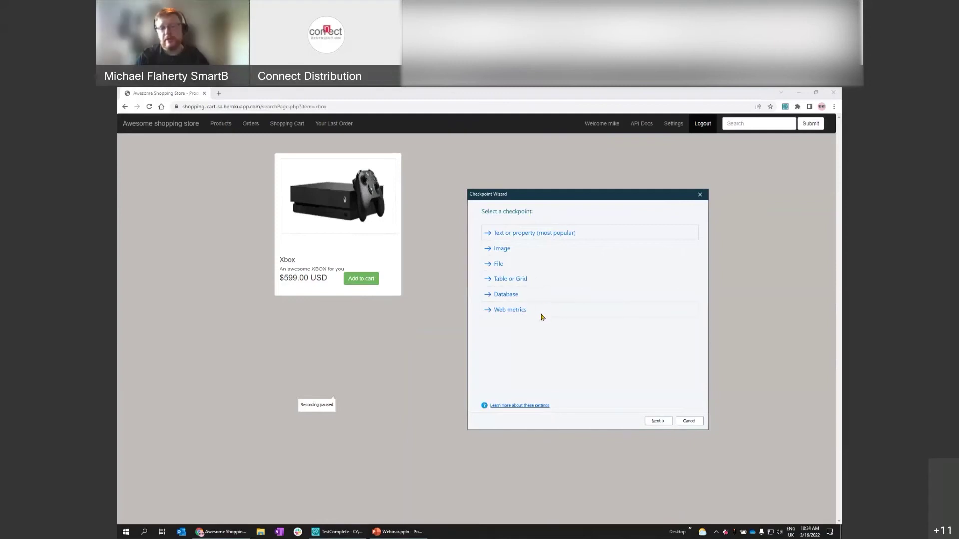
pyautogui.click(580, 234)
pyautogui.moveTo(577, 194); pyautogui.dragTo(624, 191)
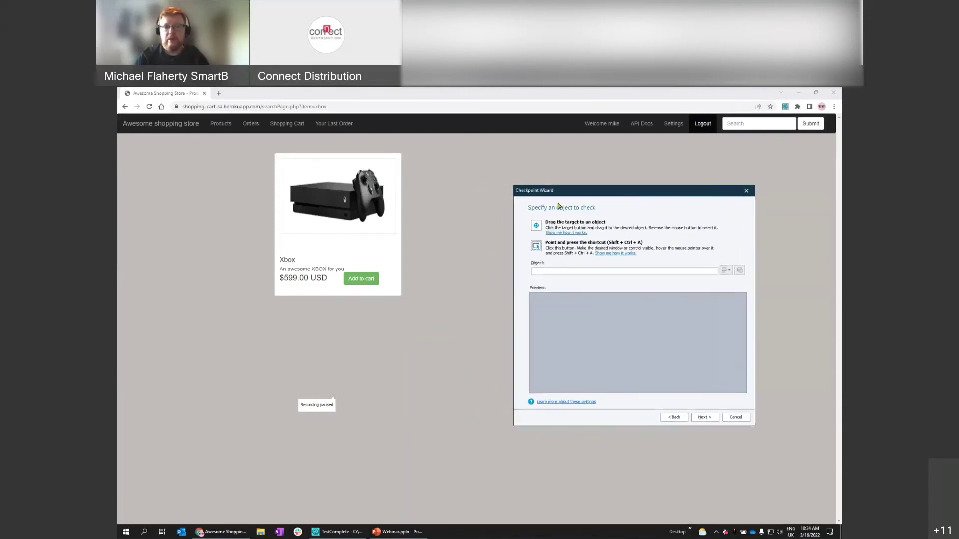
pyautogui.moveTo(536, 226); pyautogui.dragTo(467, 275)
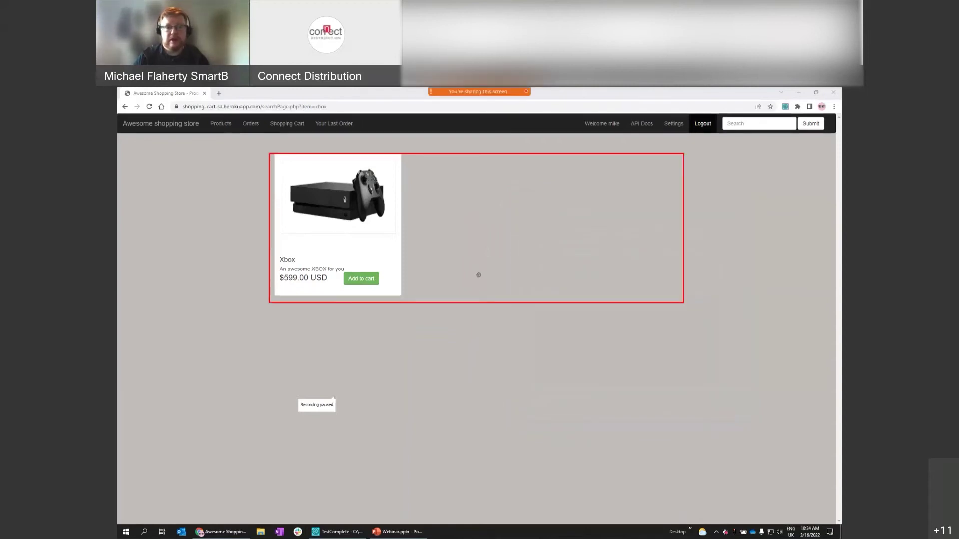
pyautogui.moveTo(478, 275); pyautogui.dragTo(480, 278)
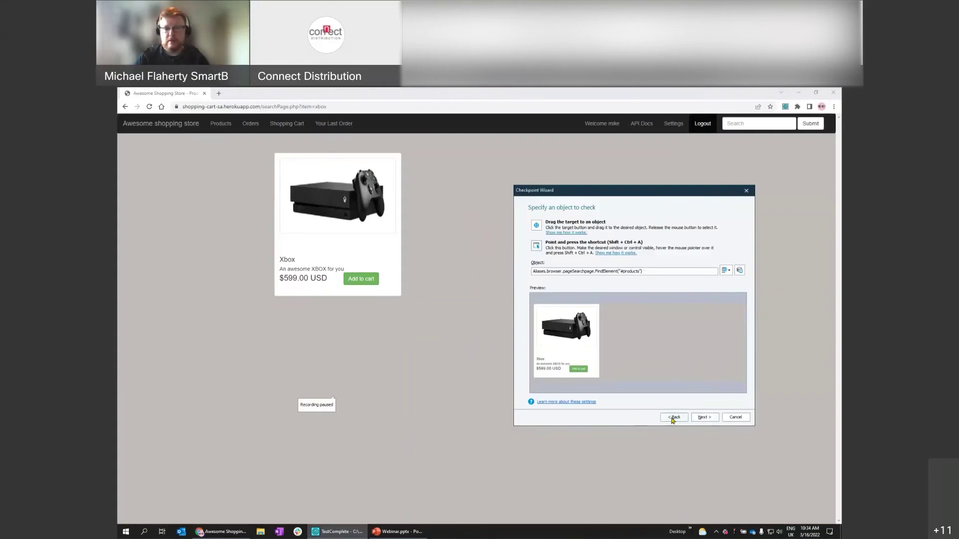
pyautogui.click(704, 421)
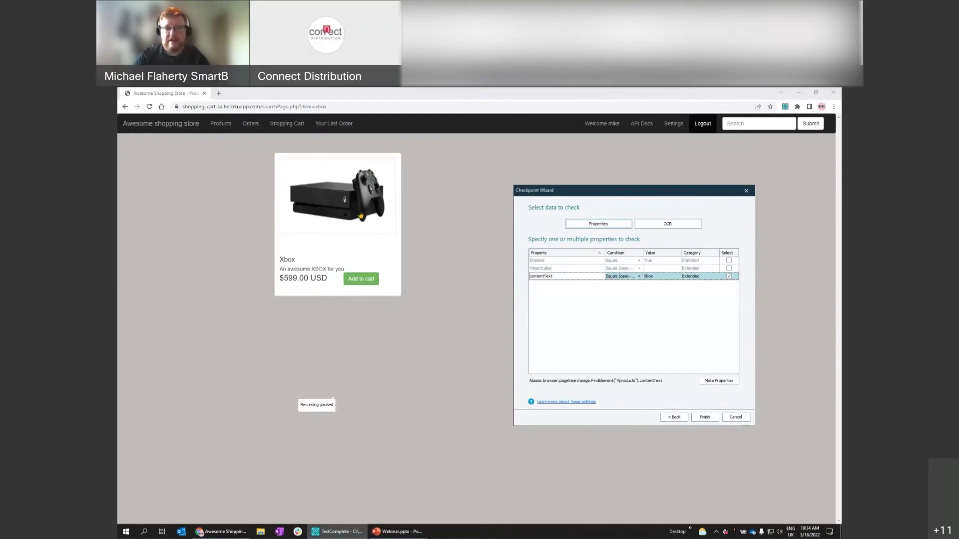
# - Set the contentText property's condition to Contains with expected value xbox
pyautogui.click(631, 278)
pyautogui.click(639, 276)
pyautogui.click(631, 284)
pyautogui.click(666, 276)
pyautogui.write('xbox')
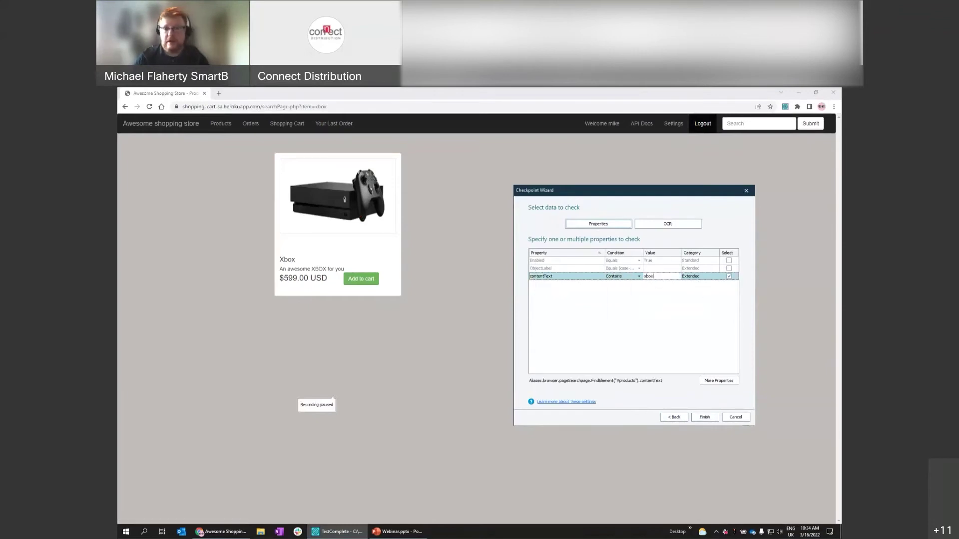
pyautogui.press('Tab')
pyautogui.click(648, 326)
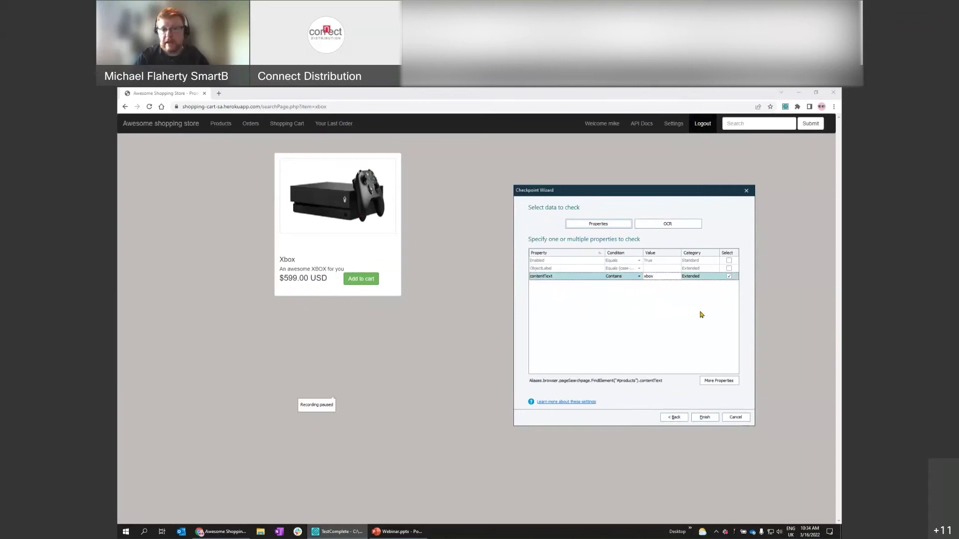
# - Browse the full property list, filter it by 'id', then return to basic properties
pyautogui.click(720, 382)
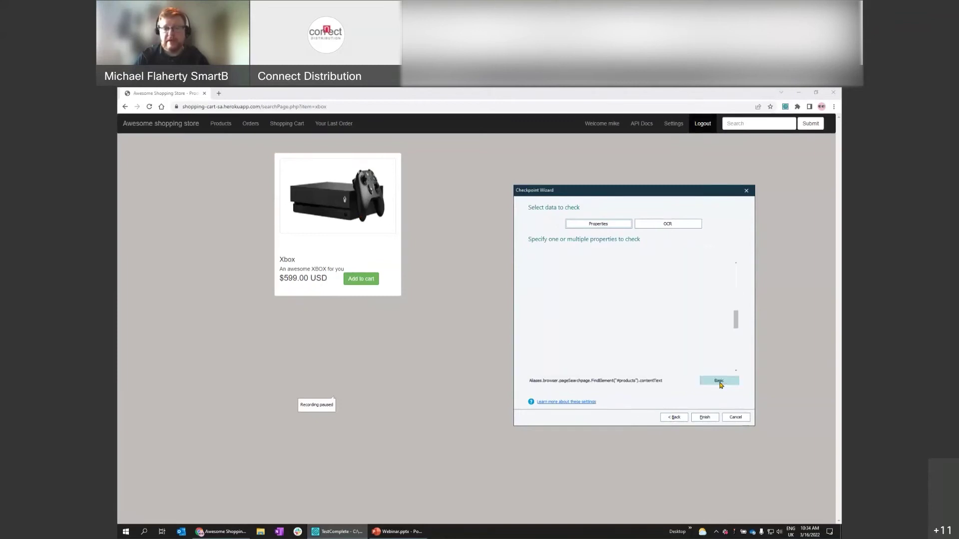
pyautogui.moveTo(736, 328); pyautogui.dragTo(736, 274)
pyautogui.scroll(-1, 737, 299)
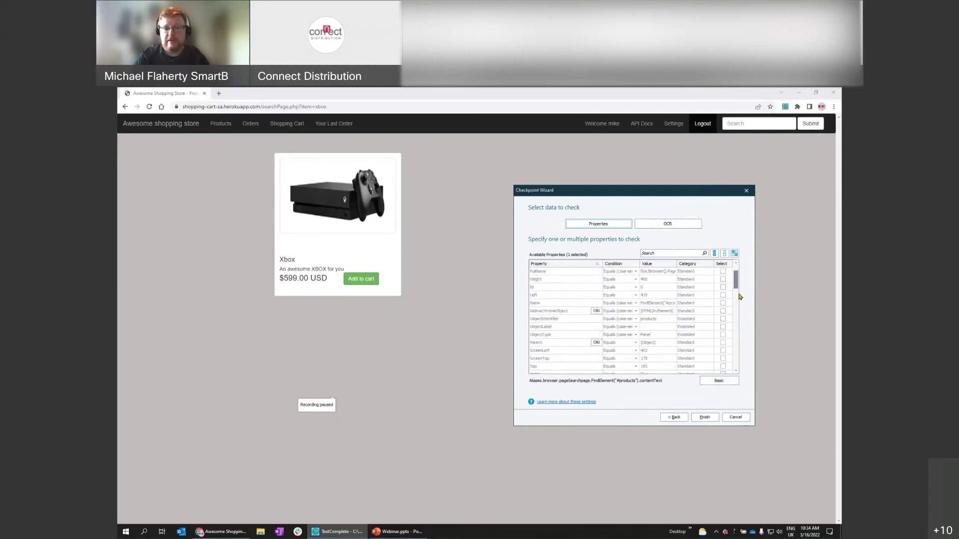
pyautogui.scroll(-6, 743, 304)
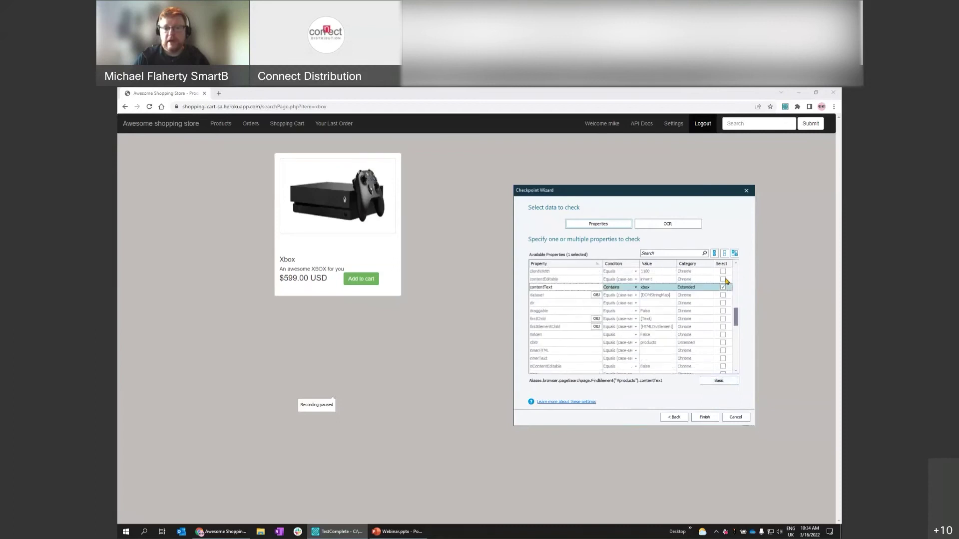
pyautogui.click(666, 254)
pyautogui.write('id')
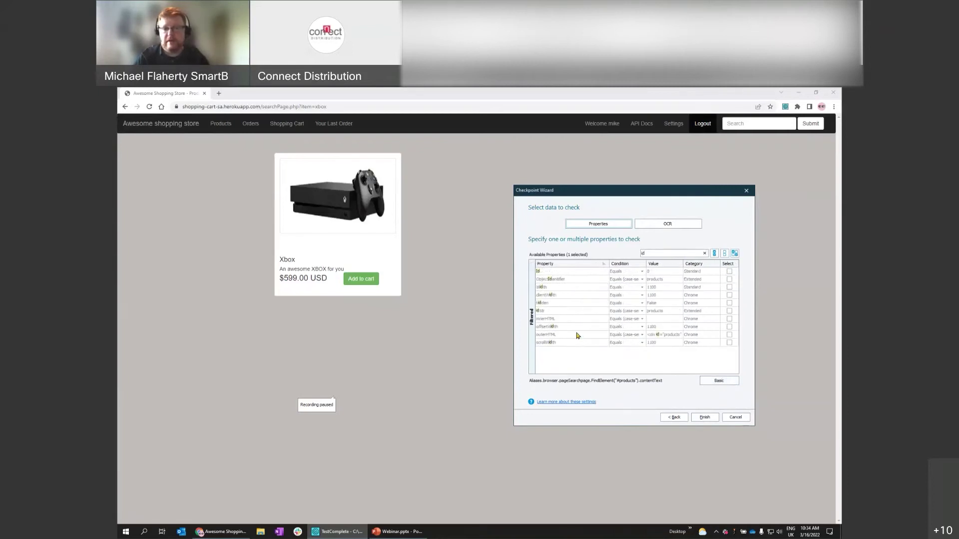
pyautogui.click(719, 382)
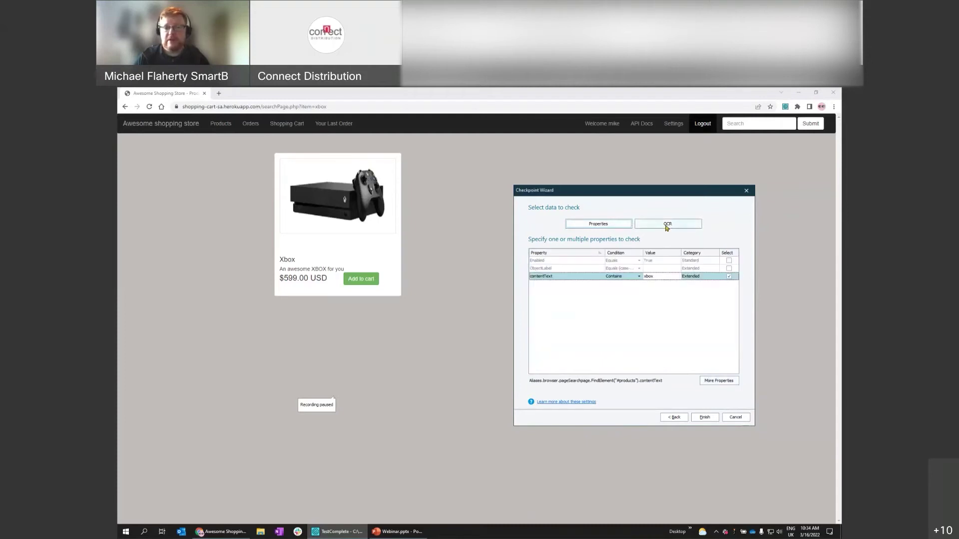
# - Try OCR text on the description and $599.00 price, then finish with the contentText checkpoint
pyautogui.click(669, 224)
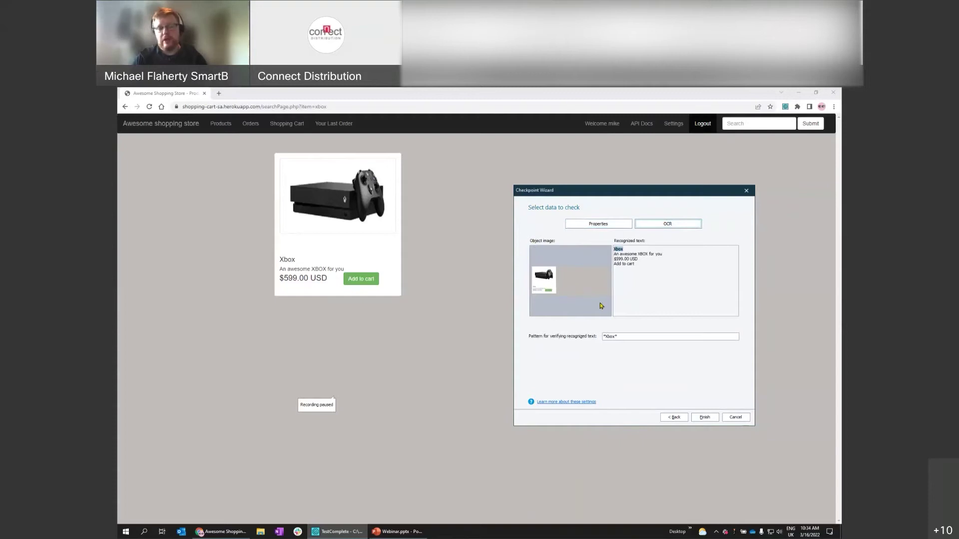
pyautogui.click(644, 262)
pyautogui.moveTo(614, 255); pyautogui.dragTo(664, 254)
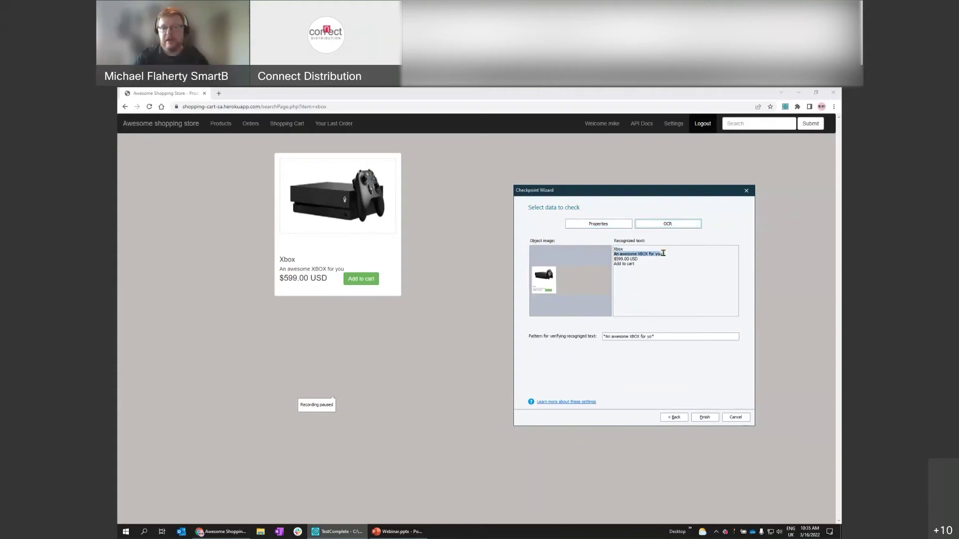
pyautogui.click(659, 255)
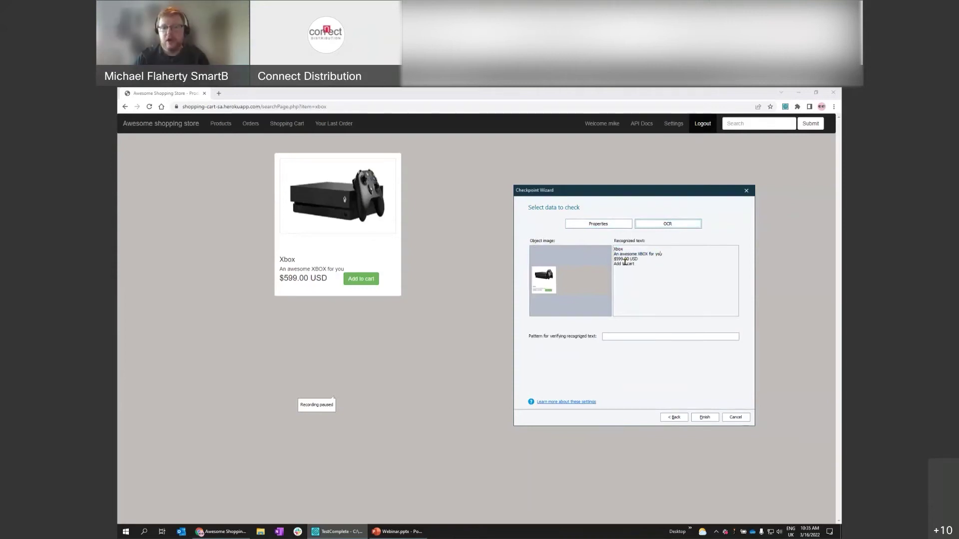
pyautogui.moveTo(637, 259); pyautogui.dragTo(614, 260)
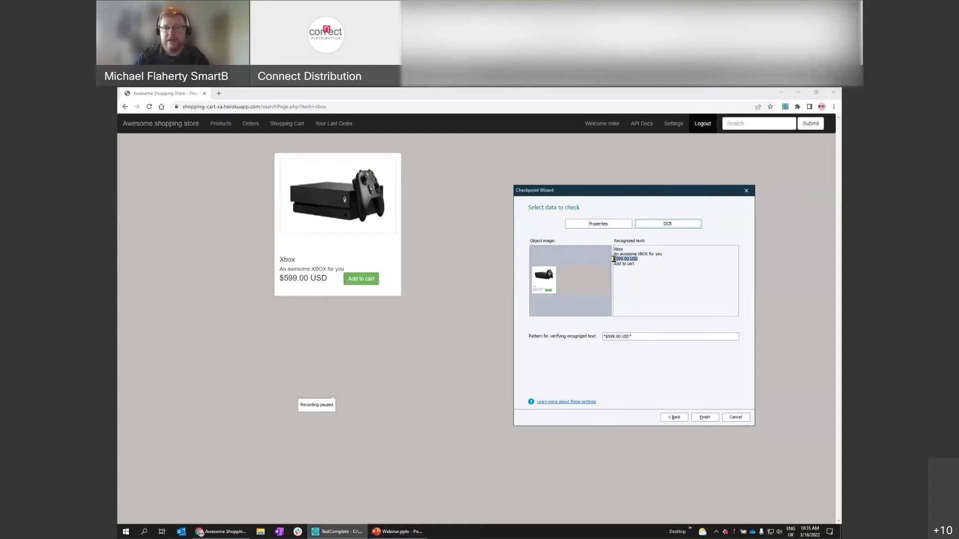
pyautogui.click(597, 224)
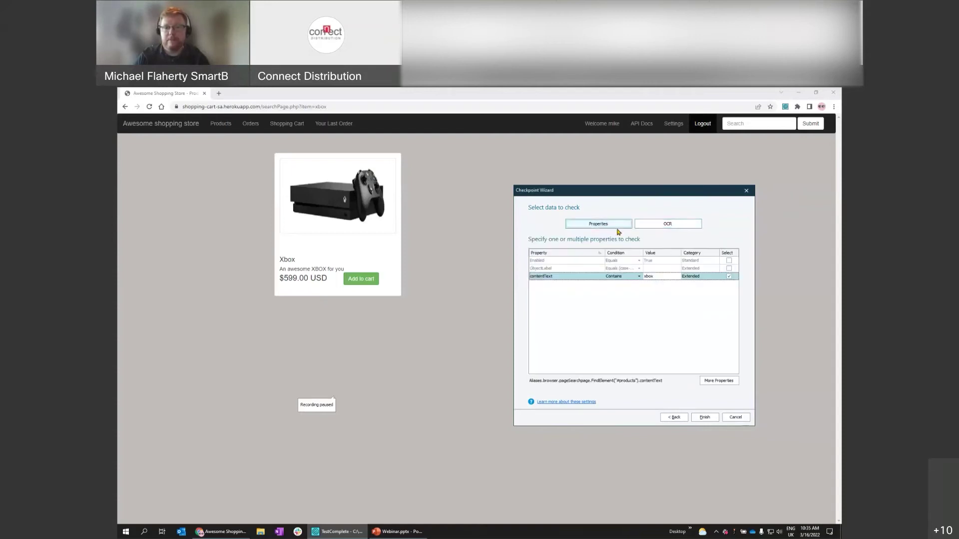
pyautogui.click(705, 418)
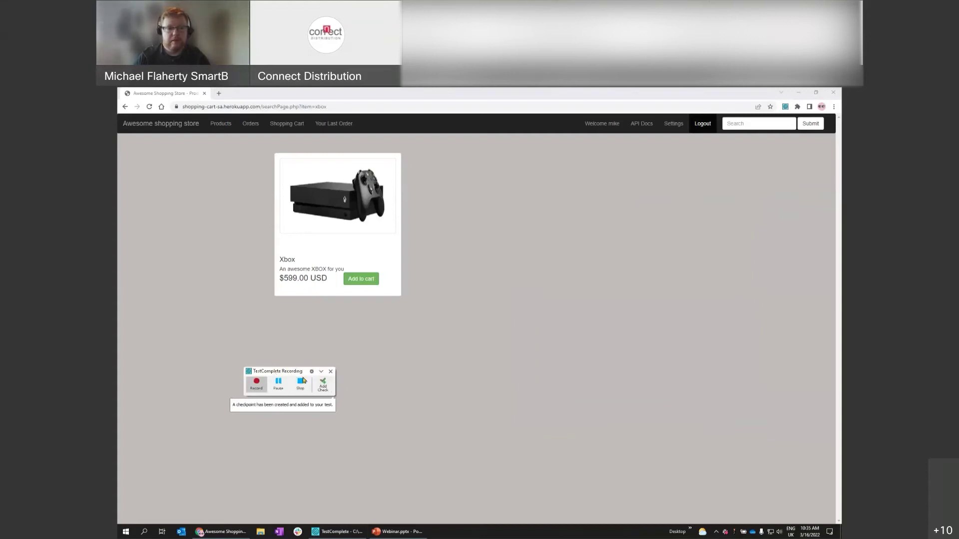
# - Log out of the shopping store and stop the recording
pyautogui.click(703, 132)
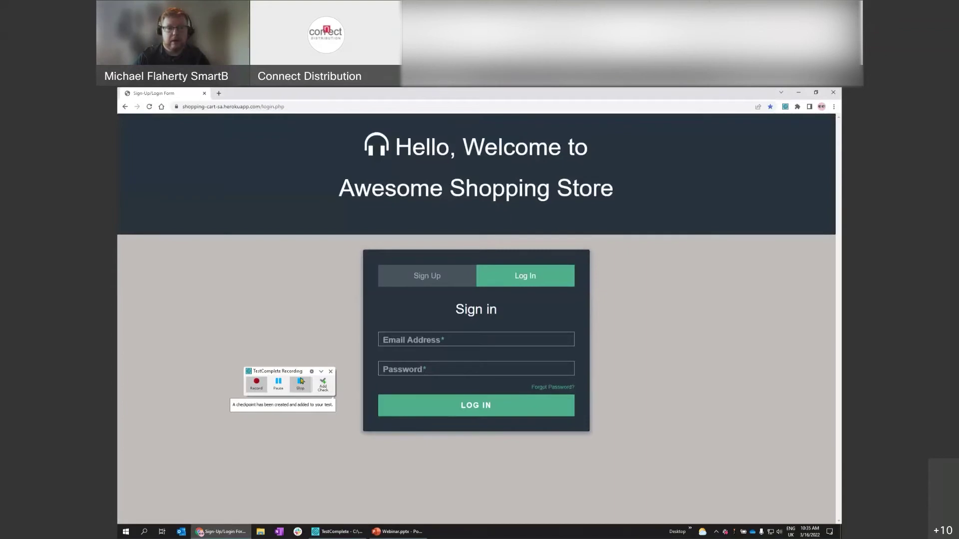
pyautogui.click(301, 384)
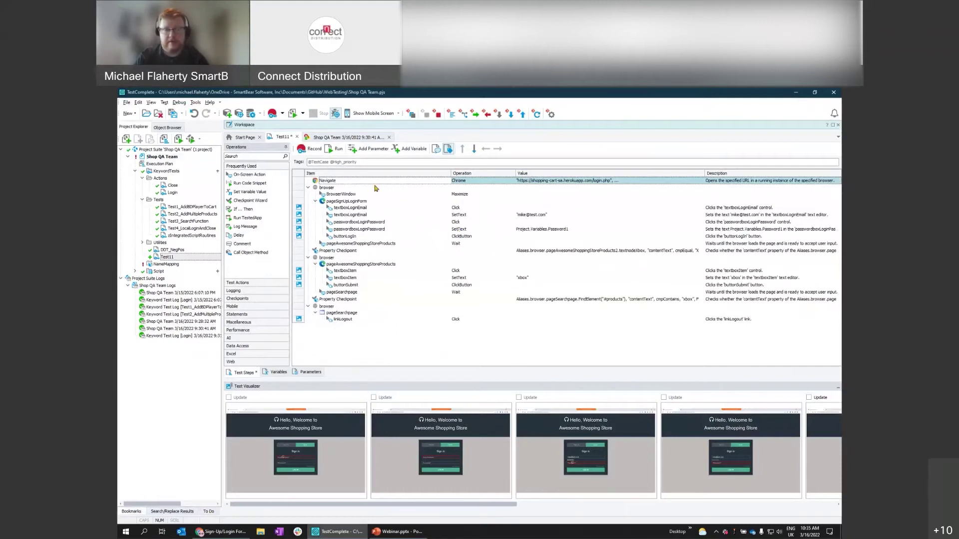
# - Keep Chrome as the browser for the Navigate step
pyautogui.click(504, 184)
pyautogui.click(501, 183)
pyautogui.click(502, 183)
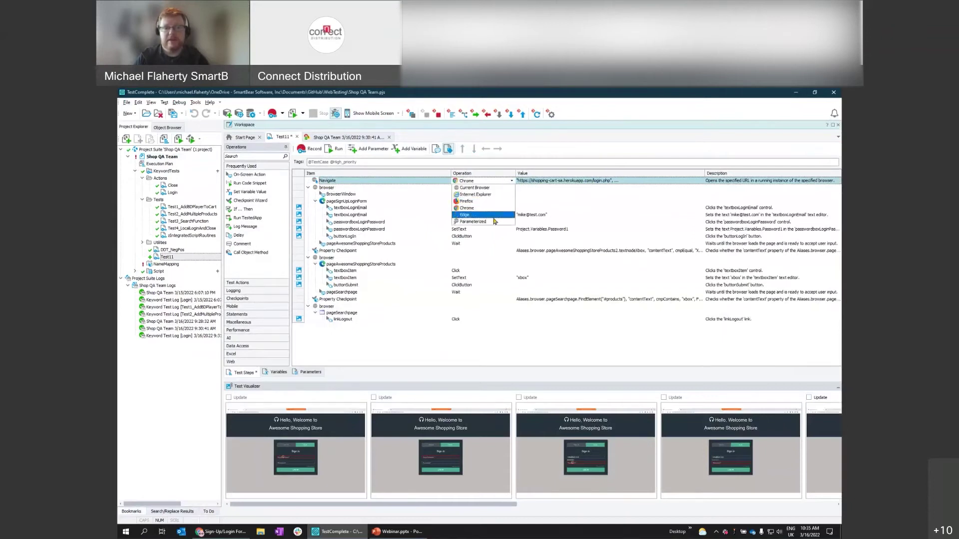
pyautogui.click(483, 183)
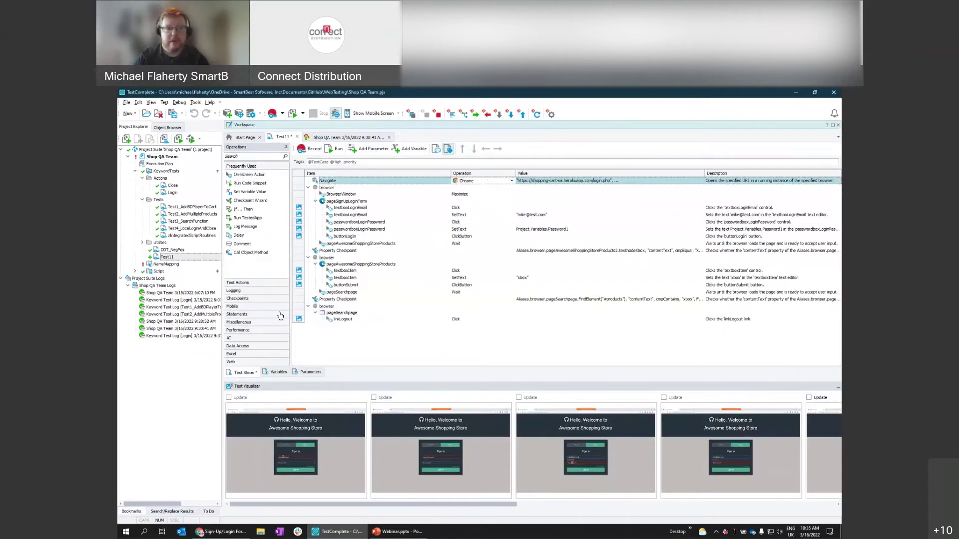
# - Insert a remote browser step for macOS 11.0 with Safari 14, then delete it
pyautogui.click(244, 360)
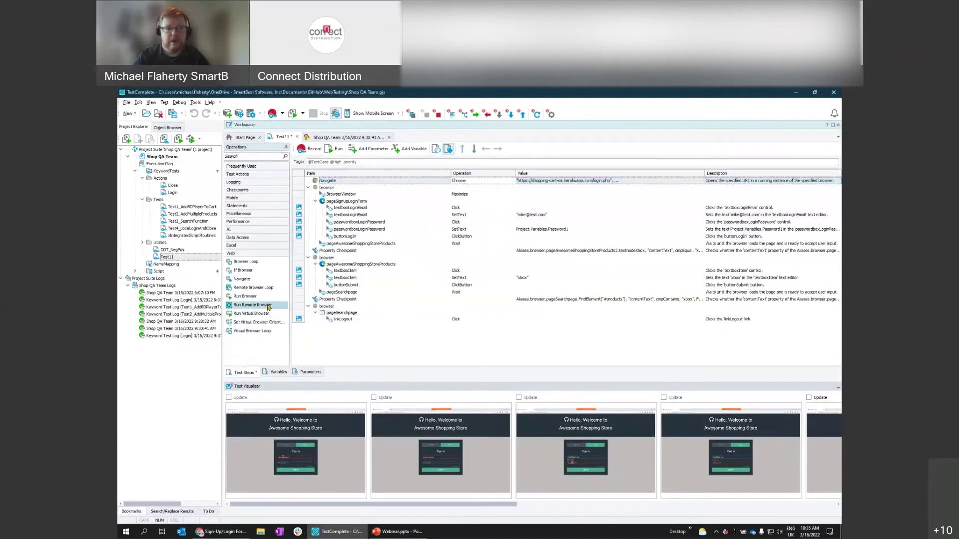
pyautogui.moveTo(261, 307); pyautogui.dragTo(319, 182)
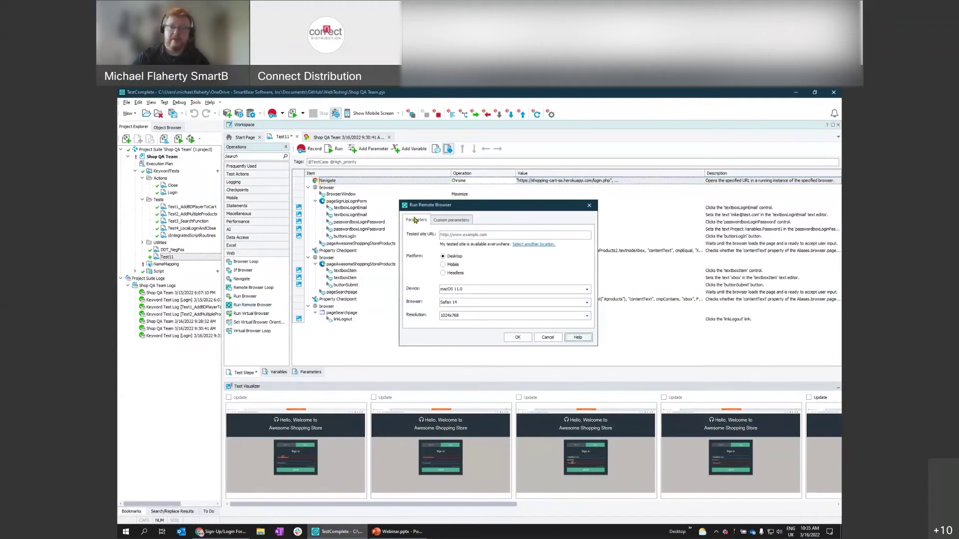
pyautogui.click(456, 236)
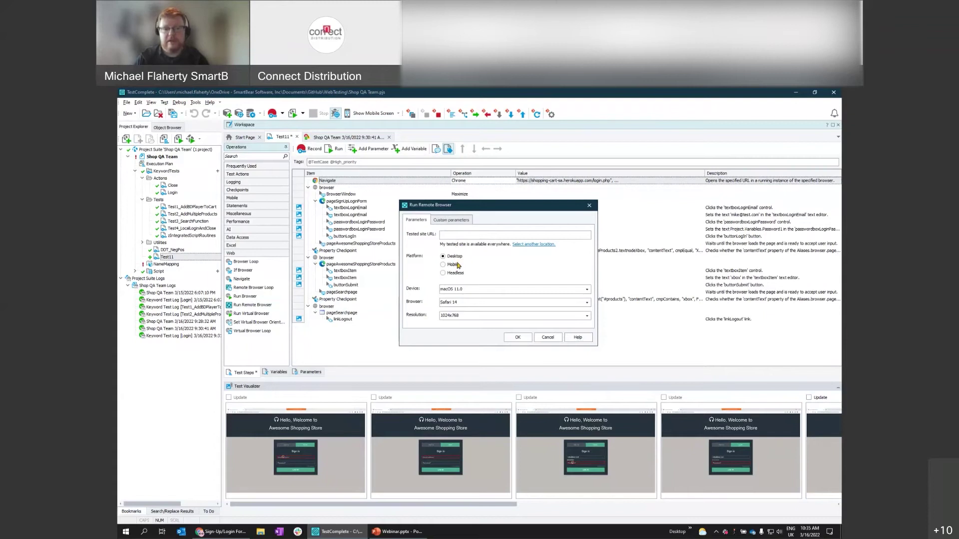
pyautogui.click(502, 290)
pyautogui.scroll(-3, 488, 316)
pyautogui.scroll(3, 488, 316)
pyautogui.click(476, 300)
pyautogui.click(484, 304)
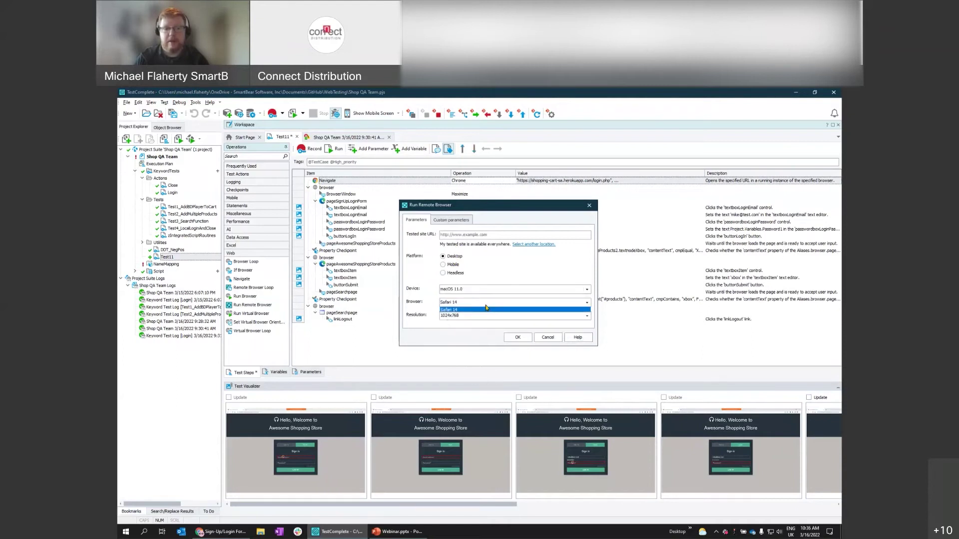
pyautogui.click(487, 302)
pyautogui.click(483, 292)
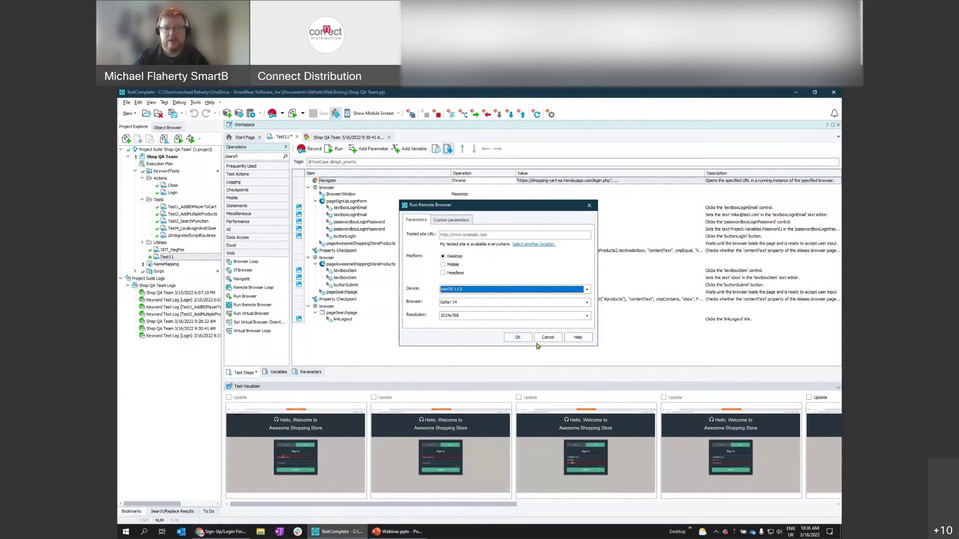
pyautogui.click(518, 338)
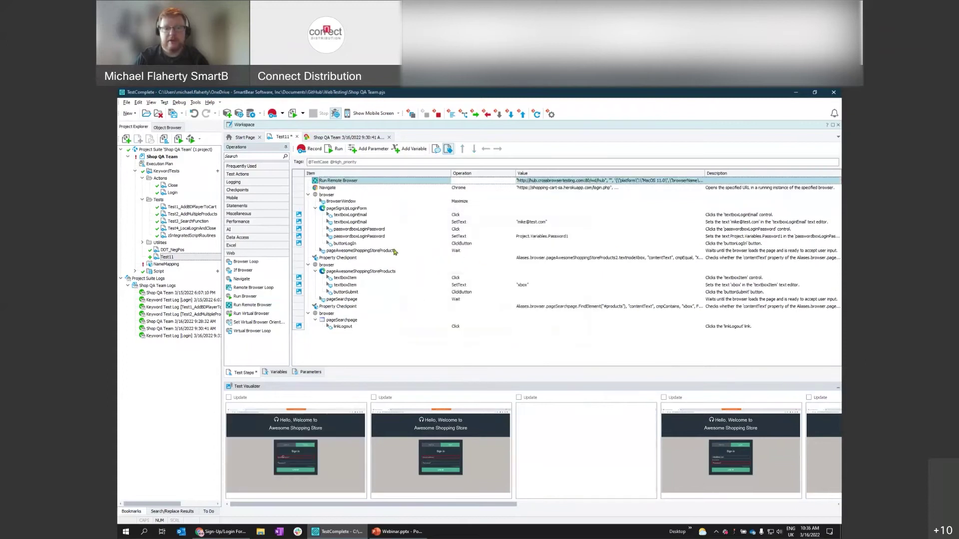
pyautogui.click(346, 184)
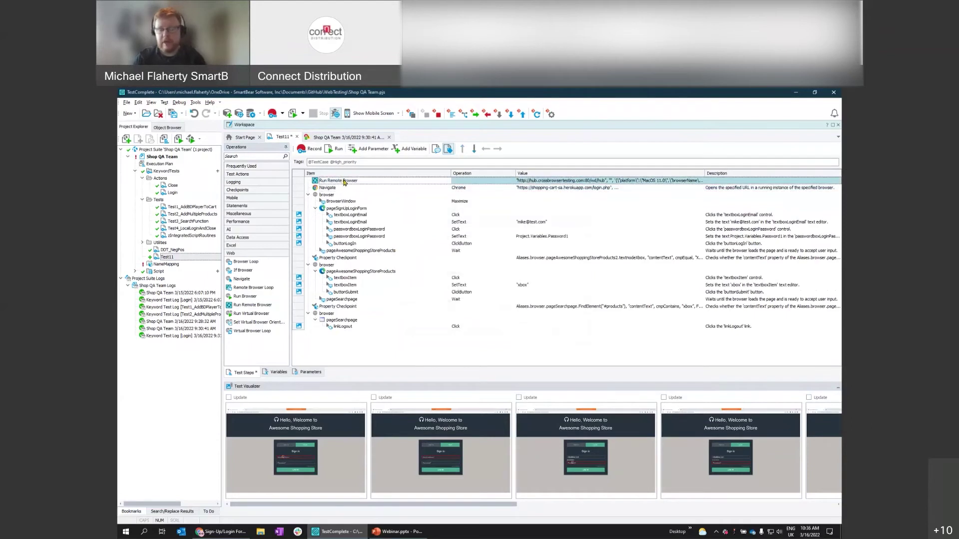
pyautogui.press('Delete')
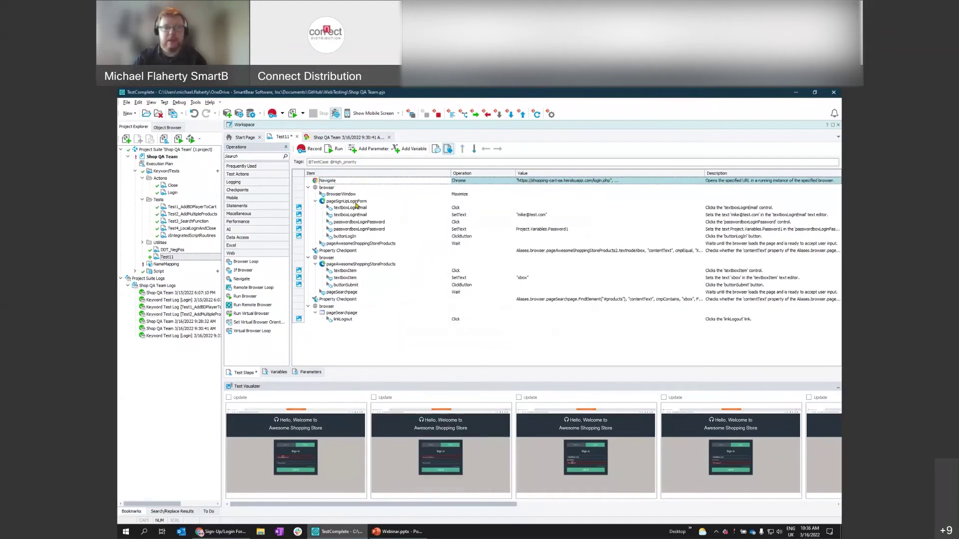
# - Select the email, password, log-in click, xbox search and checkpoint steps in turn
pyautogui.click(387, 201)
pyautogui.click(439, 207)
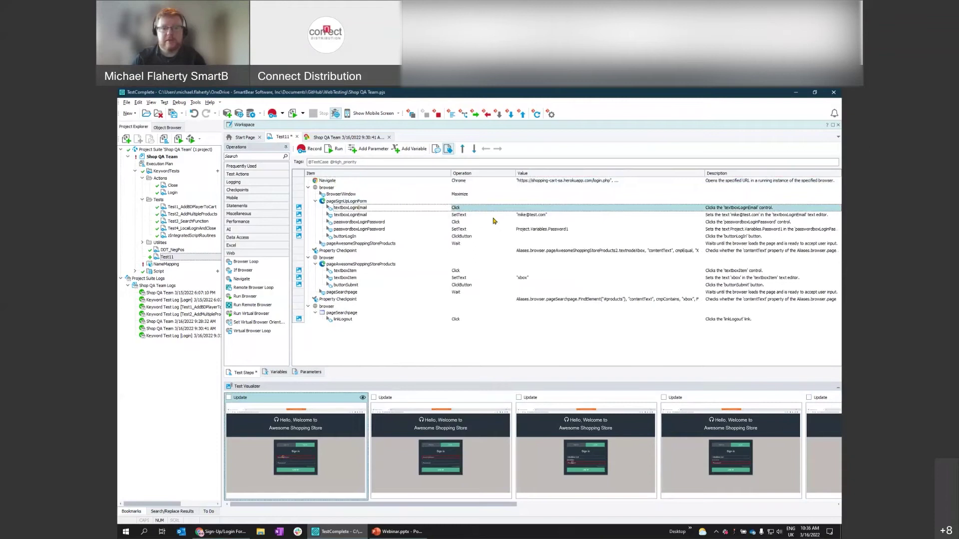
pyautogui.click(498, 217)
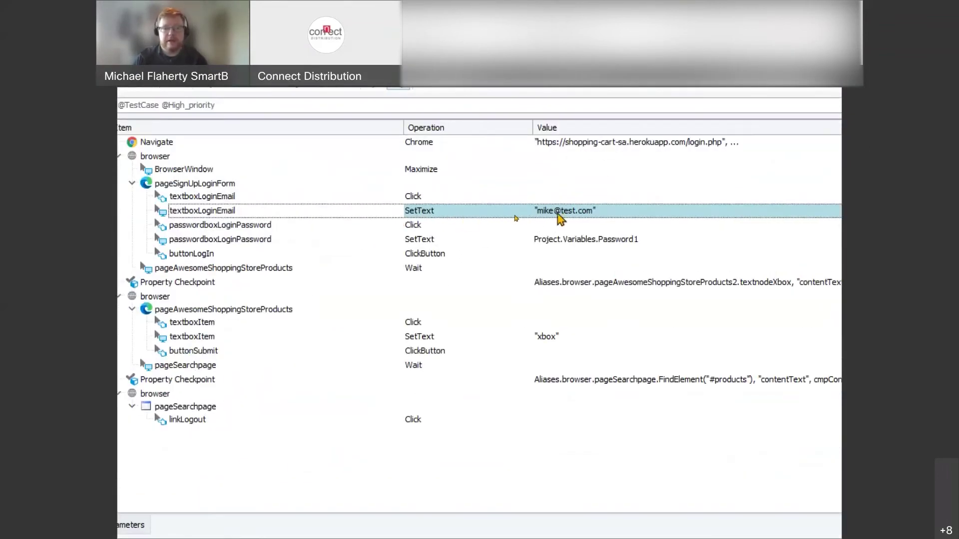
pyautogui.keyDown('ctrl'); pyautogui.click(410, 240); pyautogui.keyUp('ctrl')
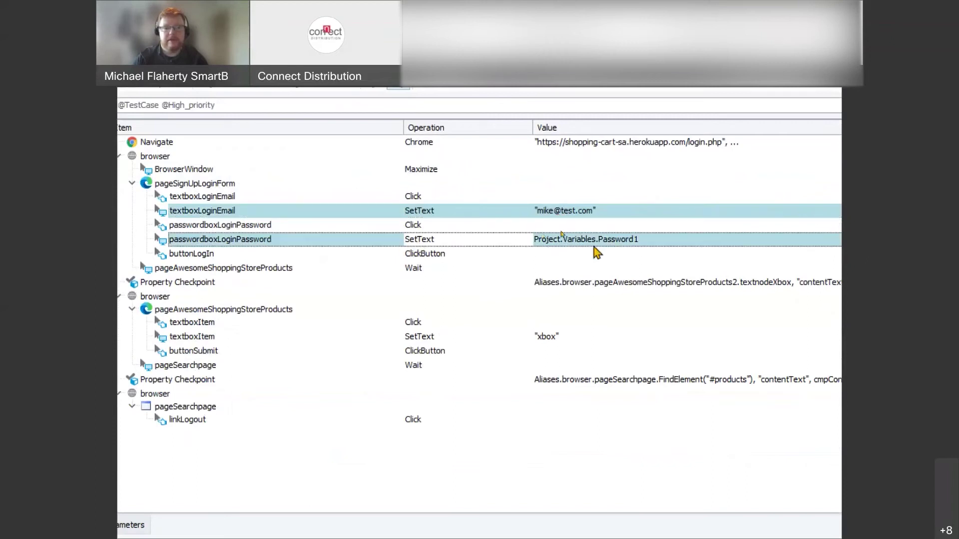
pyautogui.click(262, 270)
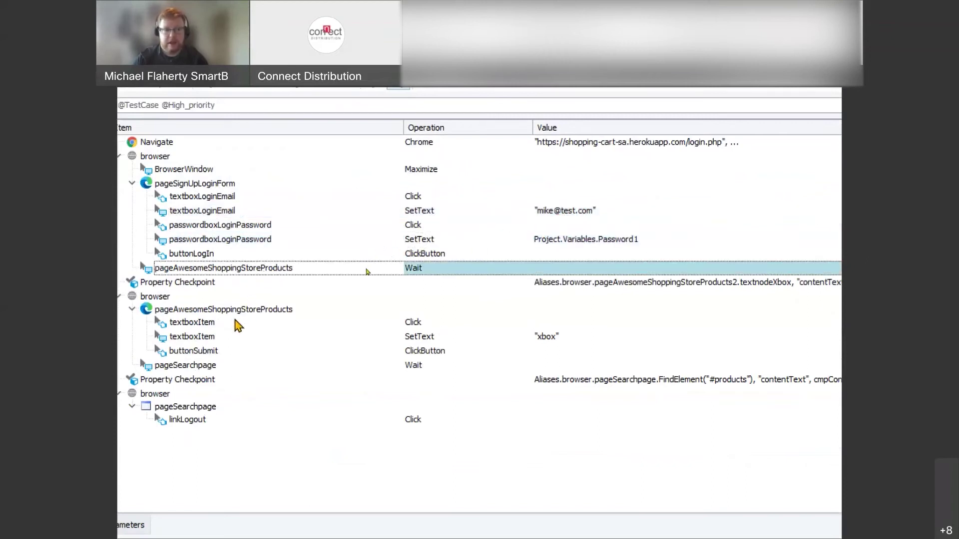
pyautogui.click(359, 240)
pyautogui.click(353, 253)
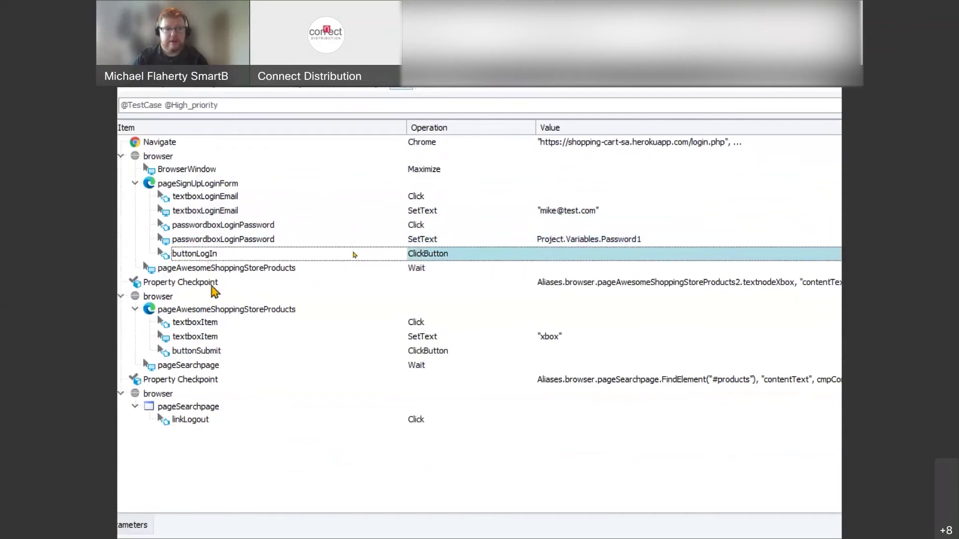
pyautogui.click(212, 339)
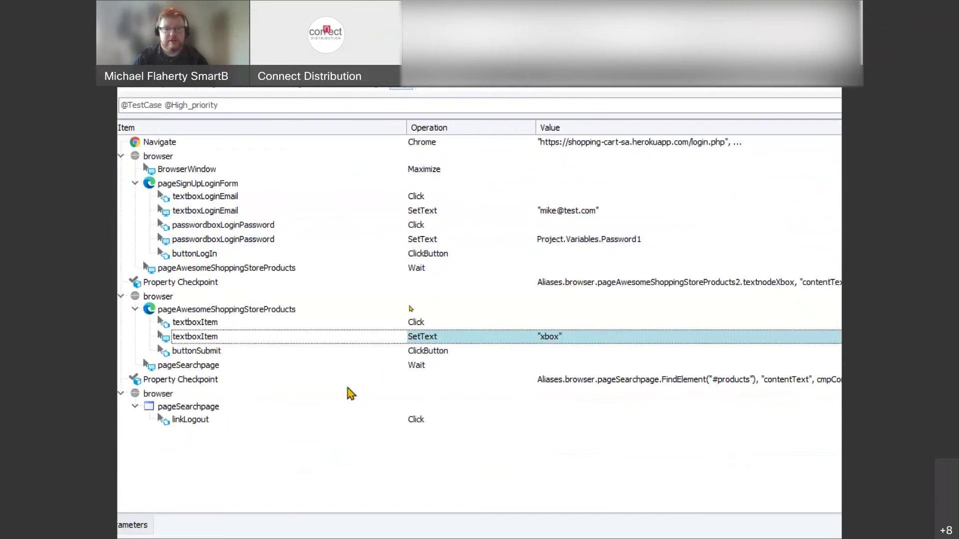
pyautogui.click(288, 384)
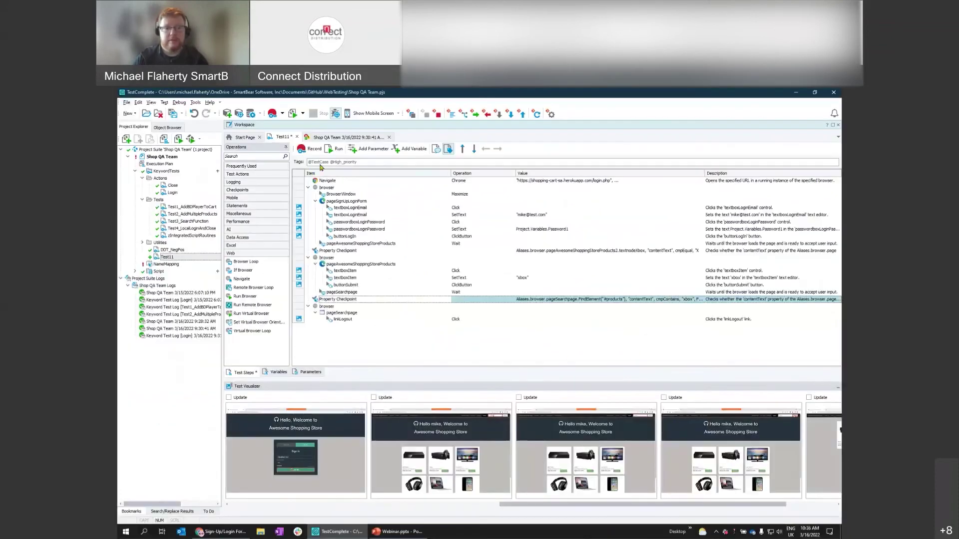
# - Move between the email and password entry steps to preview their screenshots
pyautogui.click(367, 216)
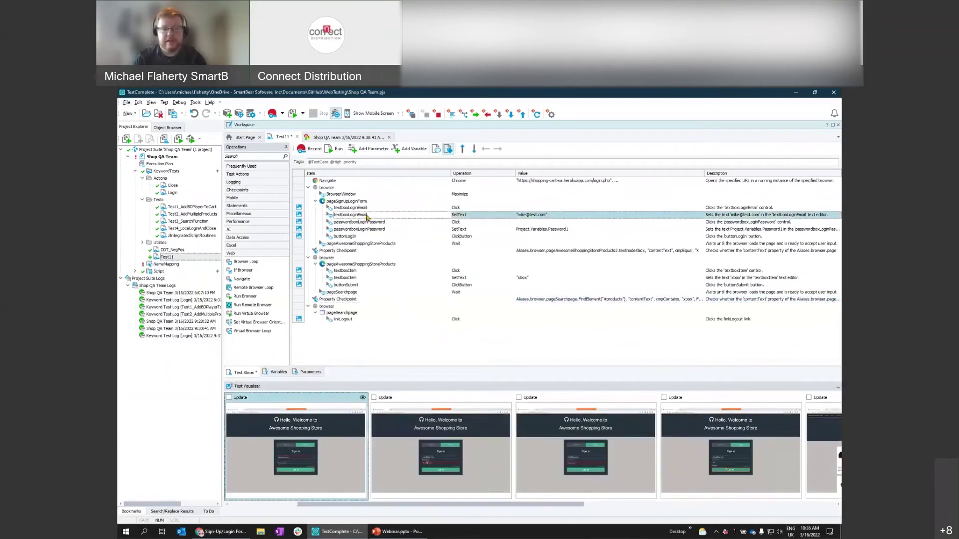
pyautogui.press('Down')
pyautogui.press('Down')
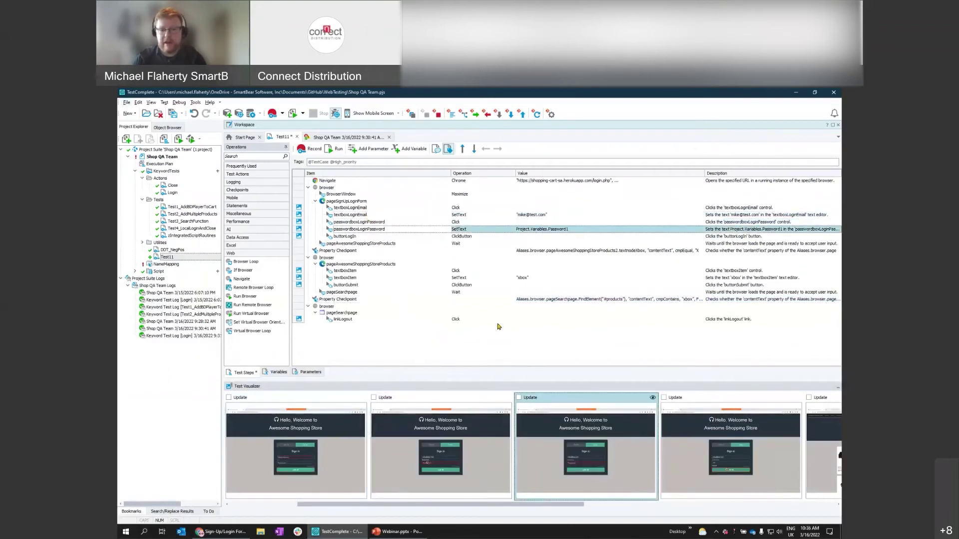
pyautogui.press('Down')
pyautogui.press('Up')
pyautogui.press('Up')
pyautogui.press('Up')
pyautogui.press('Down')
pyautogui.press('Down')
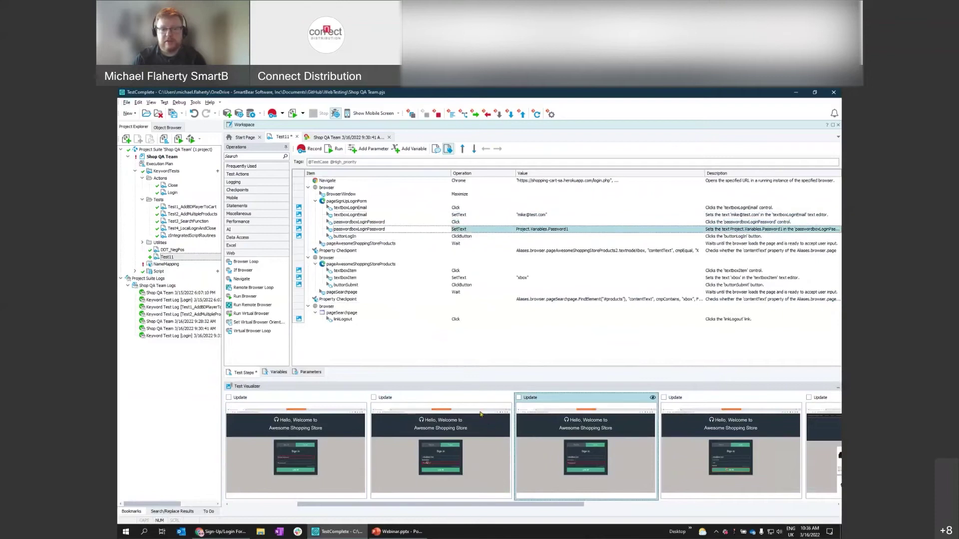
pyautogui.doubleClick(462, 440)
pyautogui.press('Down')
pyautogui.press('Down')
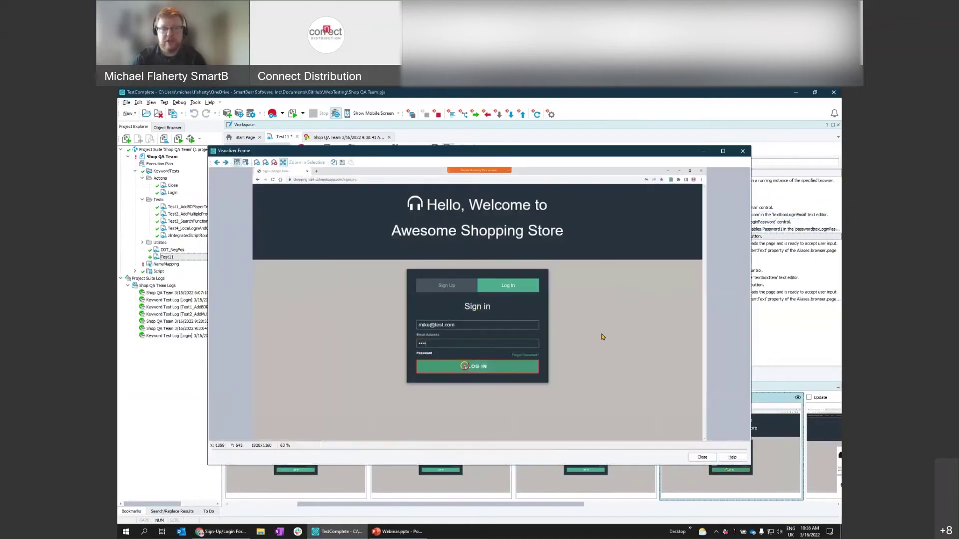
pyautogui.press('Down')
pyautogui.press('Down')
pyautogui.press('Down')
pyautogui.press('Down')
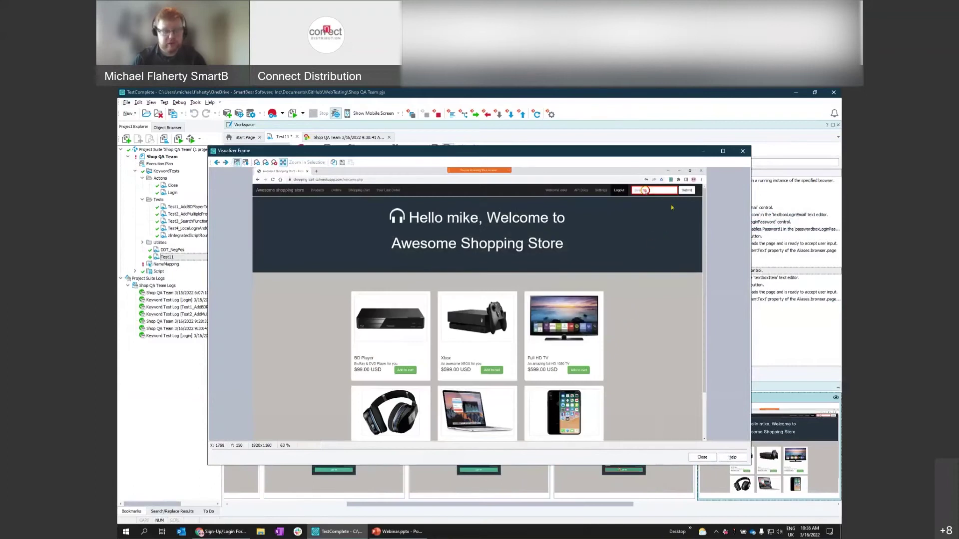
pyautogui.click(256, 163)
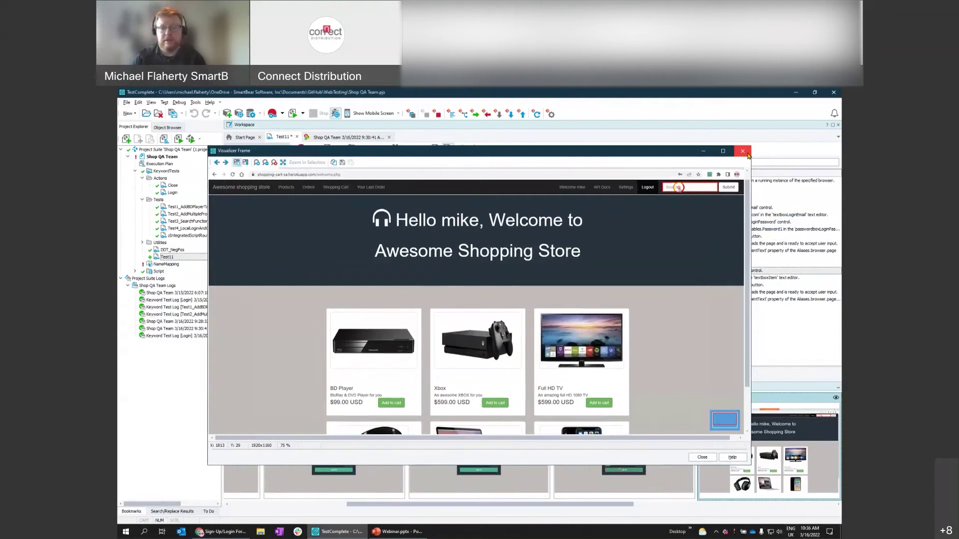
pyautogui.click(749, 156)
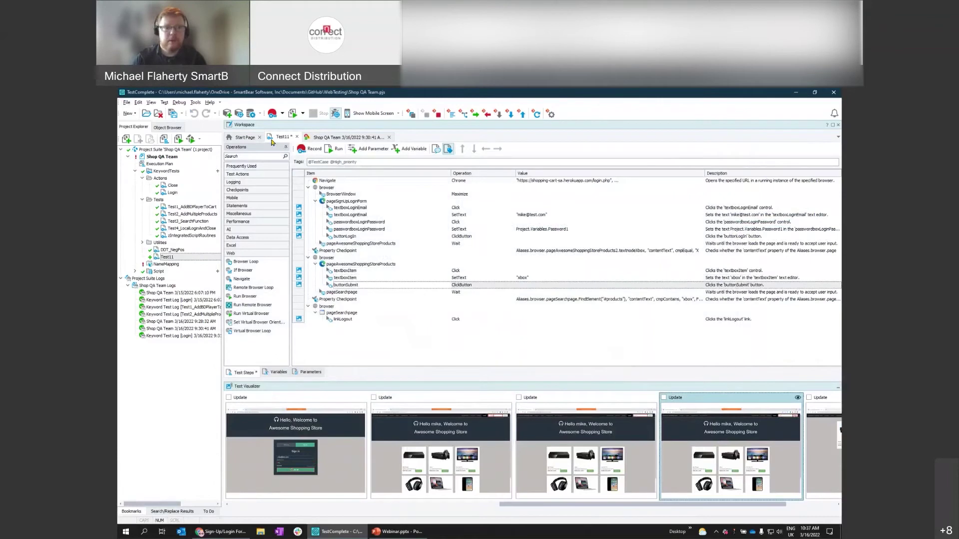
# - Save the Test11 keyword test and run it
pyautogui.click(174, 115)
pyautogui.click(335, 150)
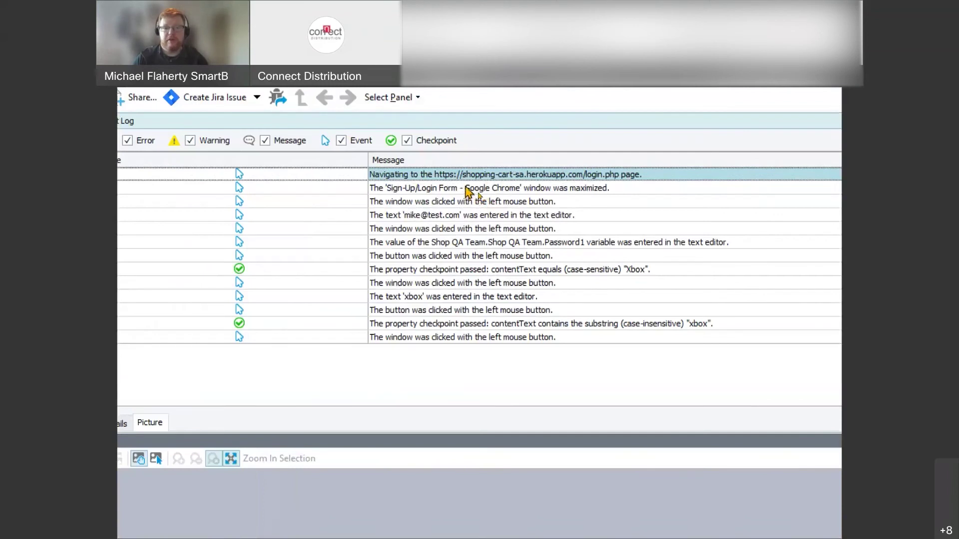
# - Compare expected and actual screenshots for the browser-maximized, click, email and password log entries
pyautogui.click(433, 192)
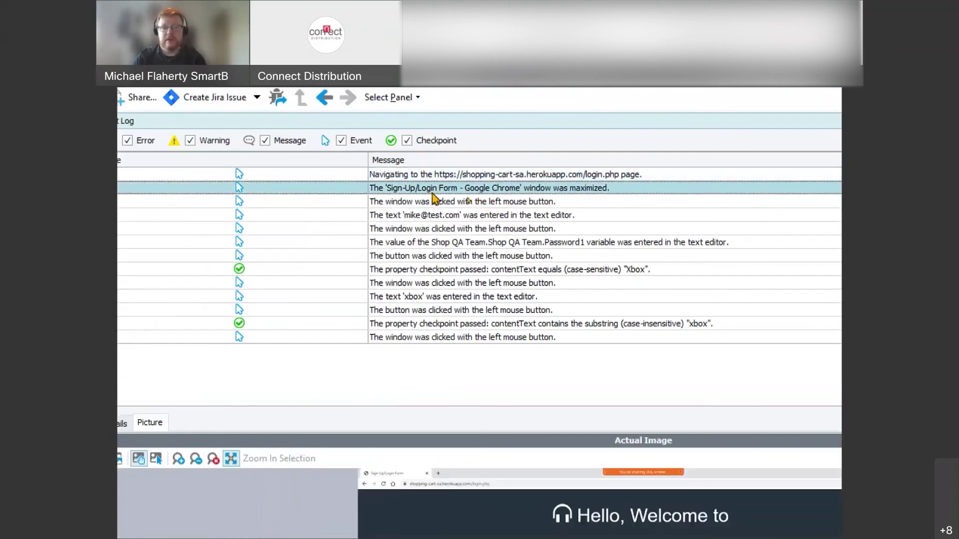
pyautogui.click(576, 203)
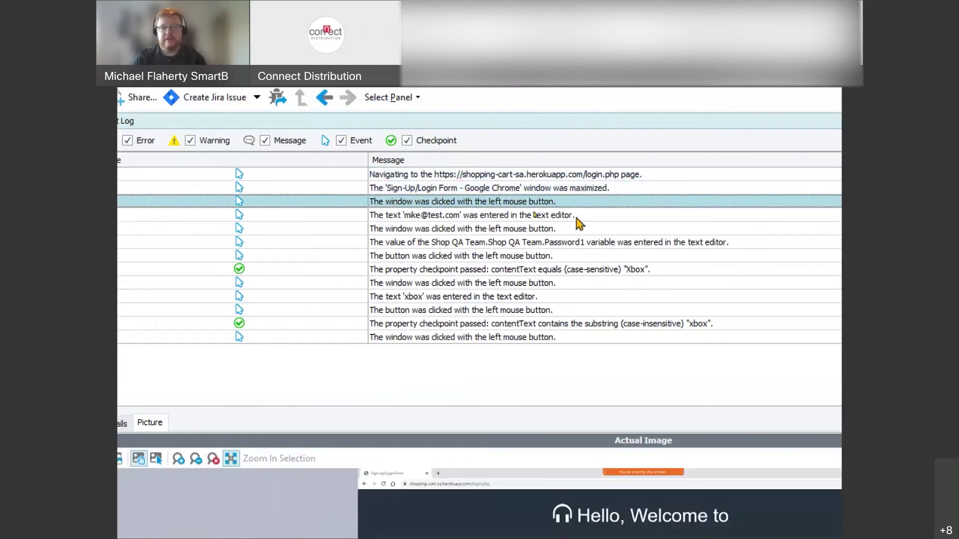
pyautogui.click(473, 216)
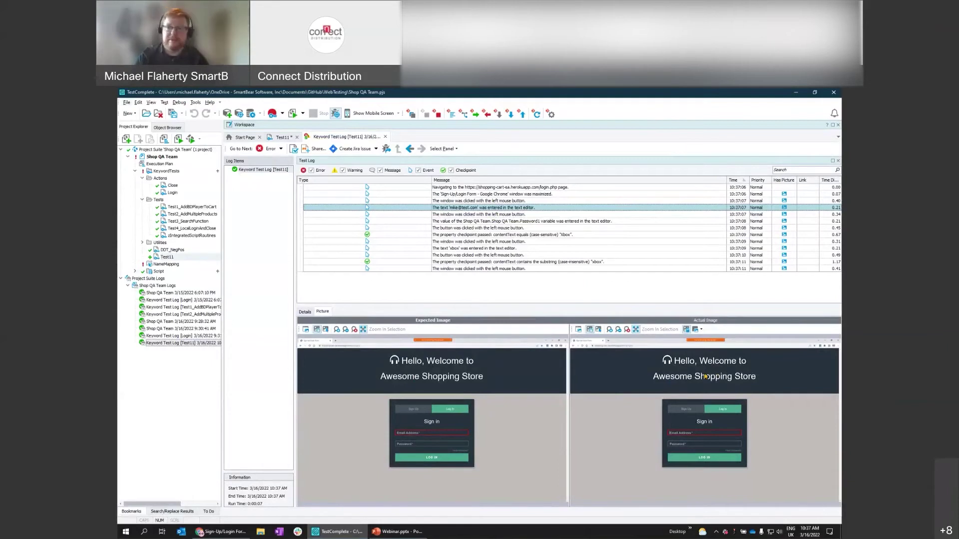
pyautogui.hotkey('alt', 'f')
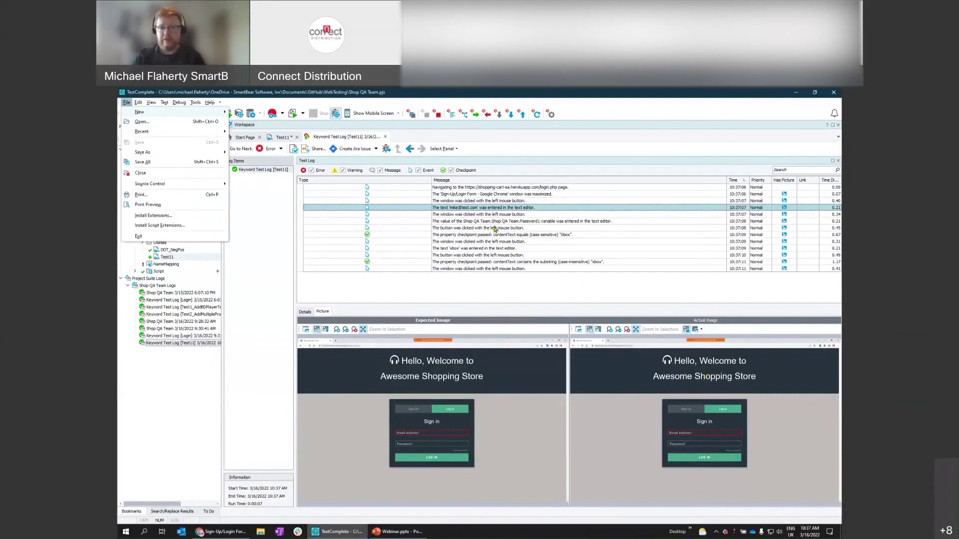
pyautogui.press('Escape')
pyautogui.press('Down')
pyautogui.press('Down')
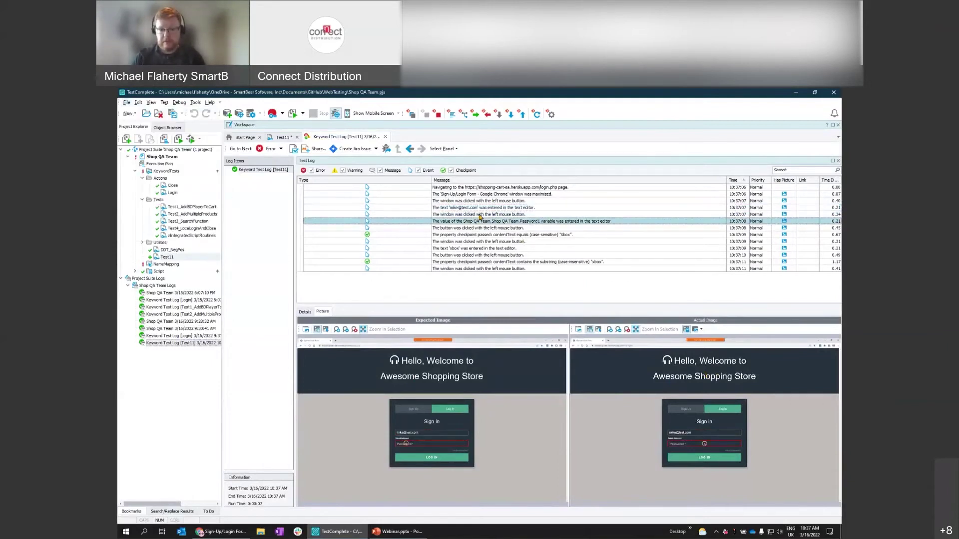
pyautogui.press('Down')
pyautogui.press('Down')
pyautogui.press('Down')
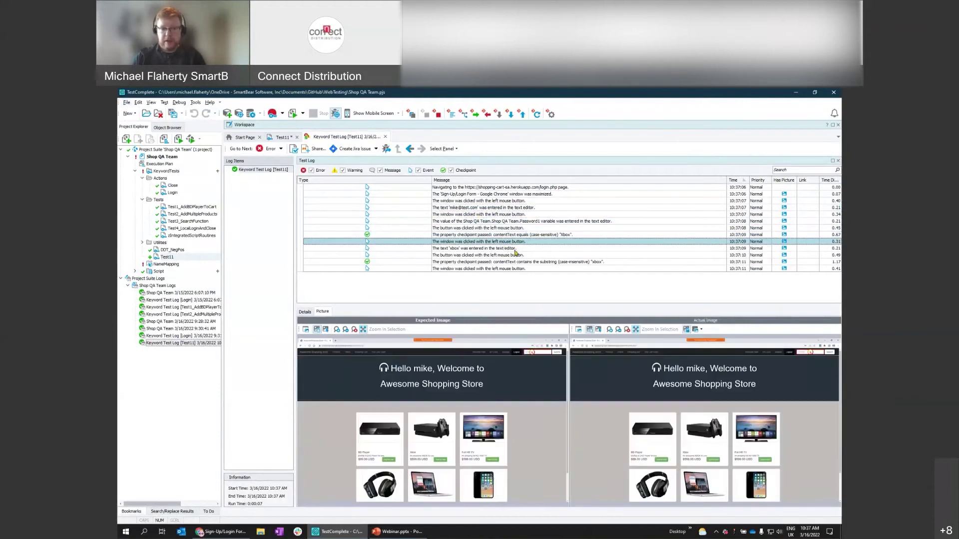
pyautogui.press('Down')
pyautogui.press('Down')
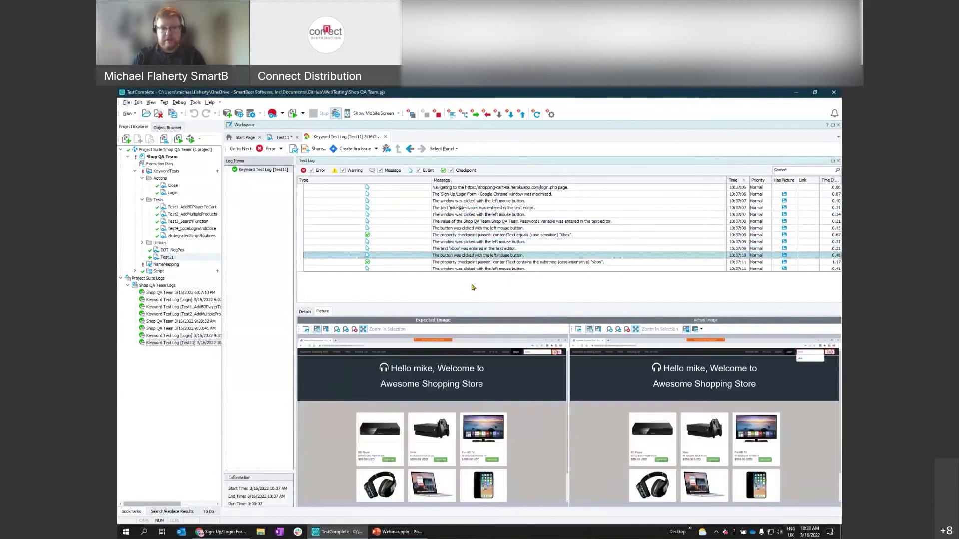
pyautogui.press('Down')
pyautogui.press('Up')
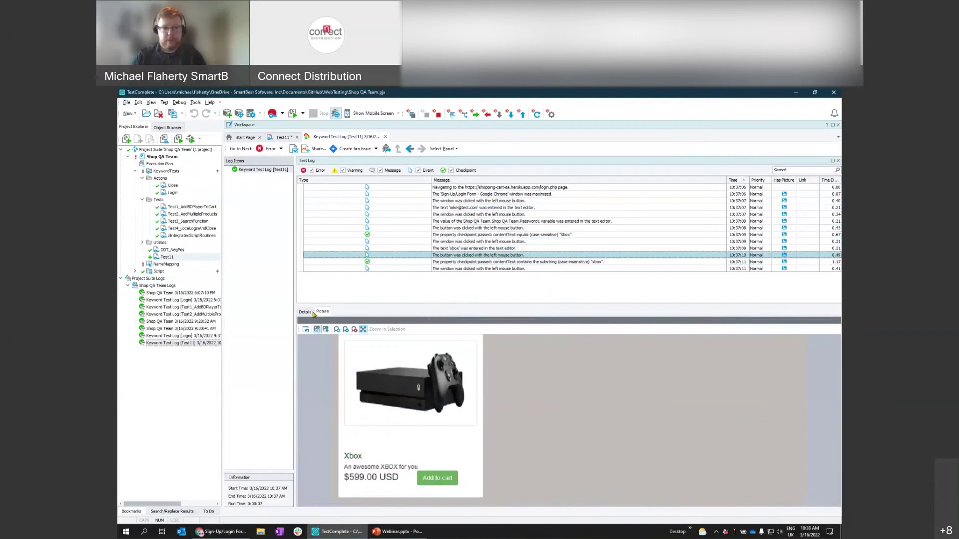
# - Show the tested object details for the browser-maximized through email entry log rows
pyautogui.click(313, 312)
pyautogui.click(459, 196)
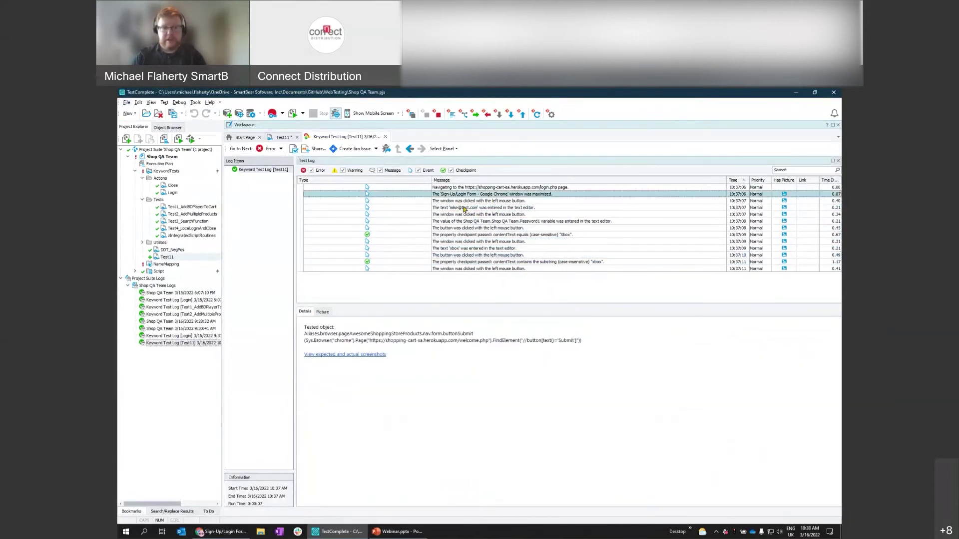
pyautogui.press('Down')
pyautogui.press('Down')
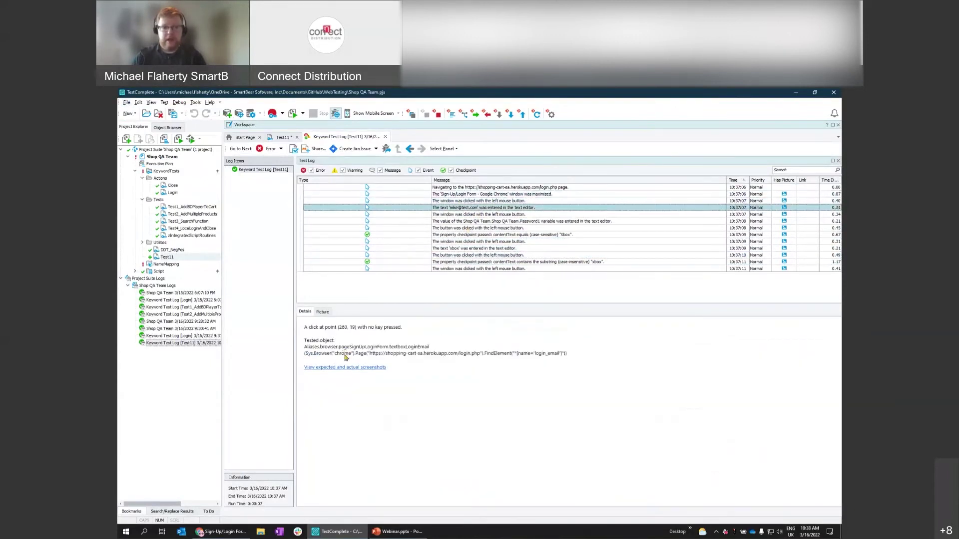
pyautogui.press('Down')
pyautogui.press('Down')
pyautogui.press('Down')
pyautogui.press('Down')
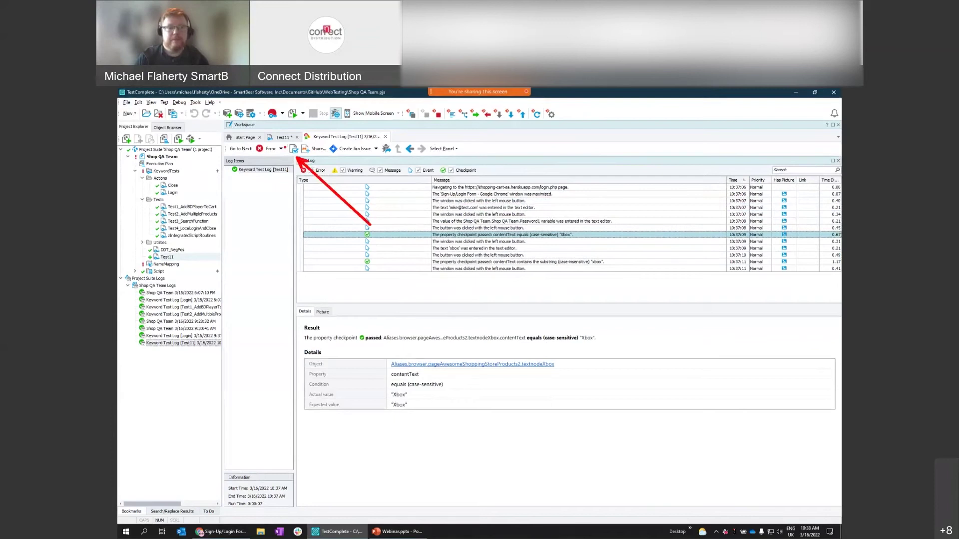
# - Export the Test11 log to Desktop\asdf.mht as Multipart Hypertext Storage
pyautogui.click(294, 149)
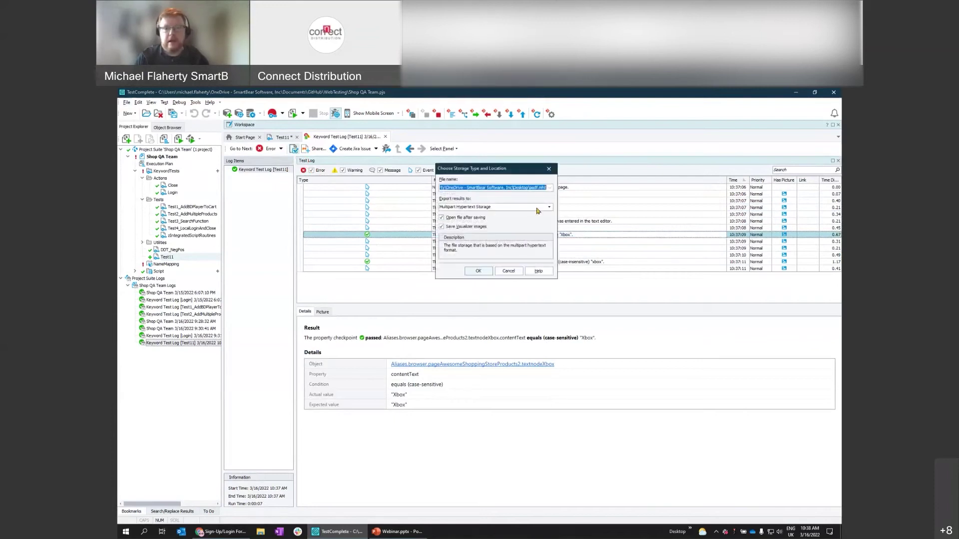
pyautogui.click(534, 188)
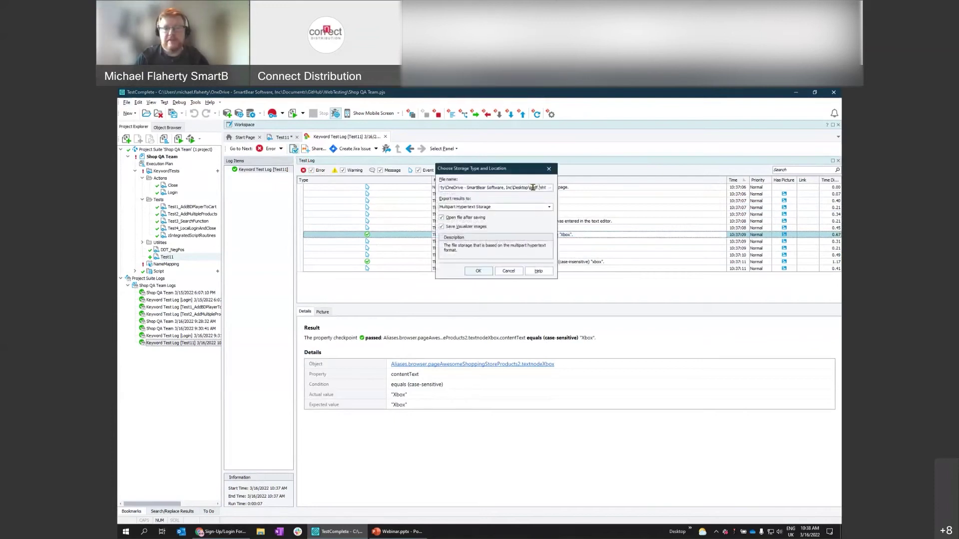
pyautogui.moveTo(542, 187); pyautogui.dragTo(551, 189)
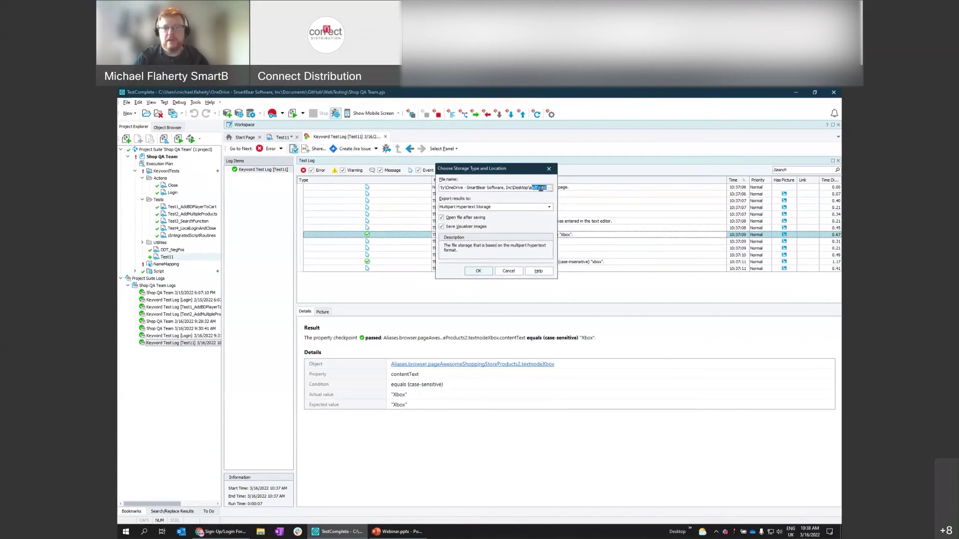
pyautogui.click(540, 189)
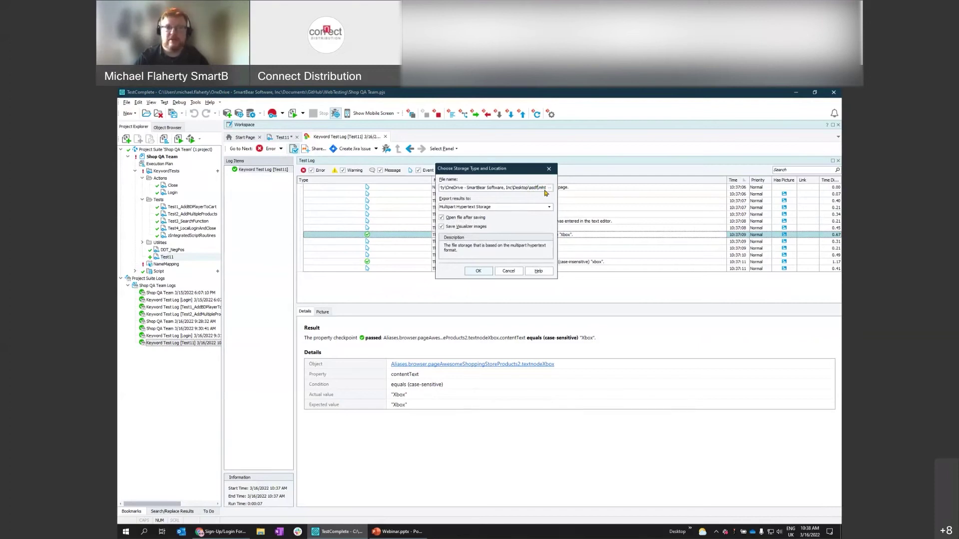
pyautogui.click(478, 272)
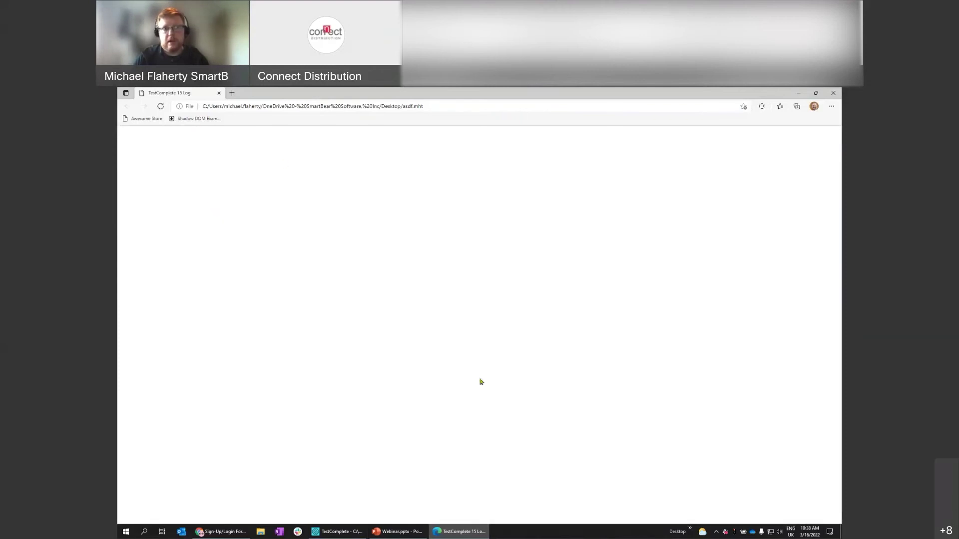
# - Switch from Edge back to TestComplete using the Windows taskbar
pyautogui.moveTo(334, 531)
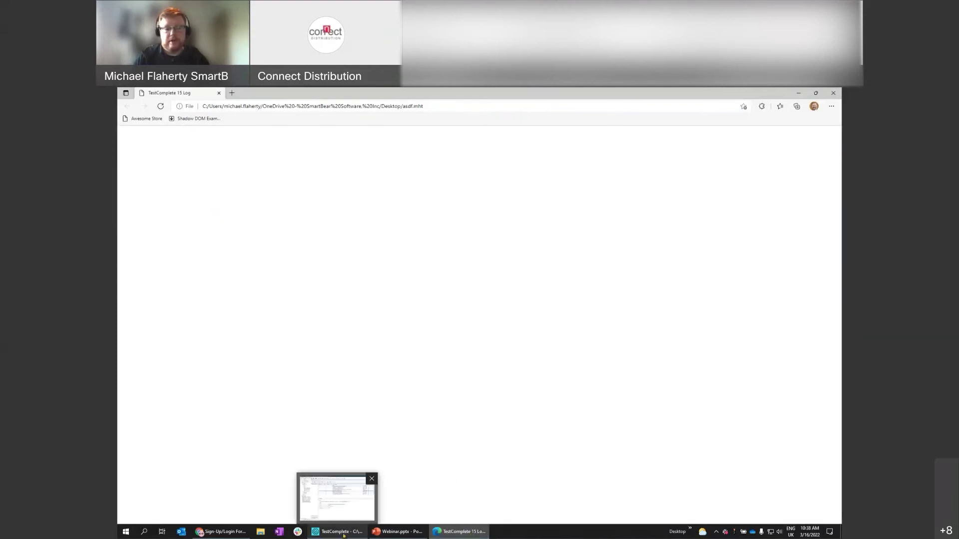
pyautogui.click(349, 536)
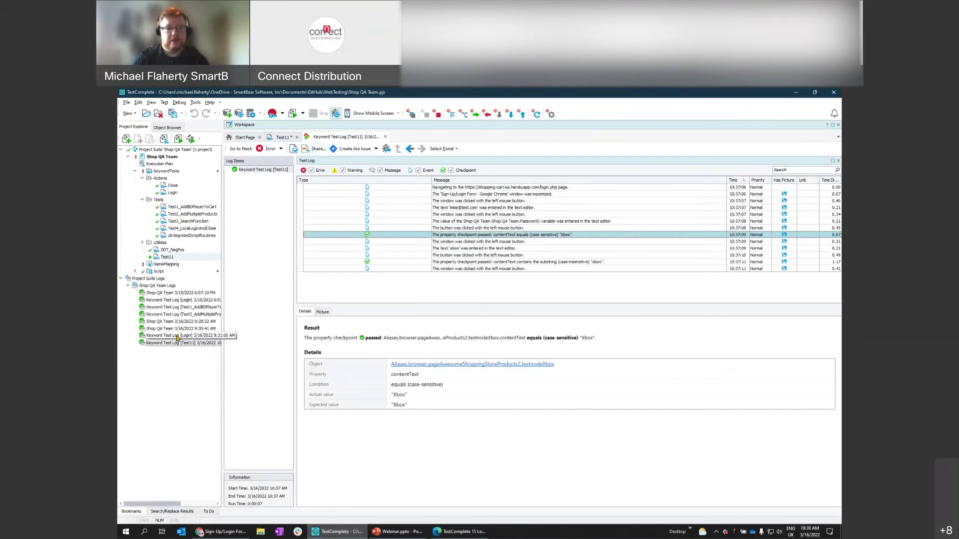
pyautogui.click(162, 330)
pyautogui.doubleClick(162, 330)
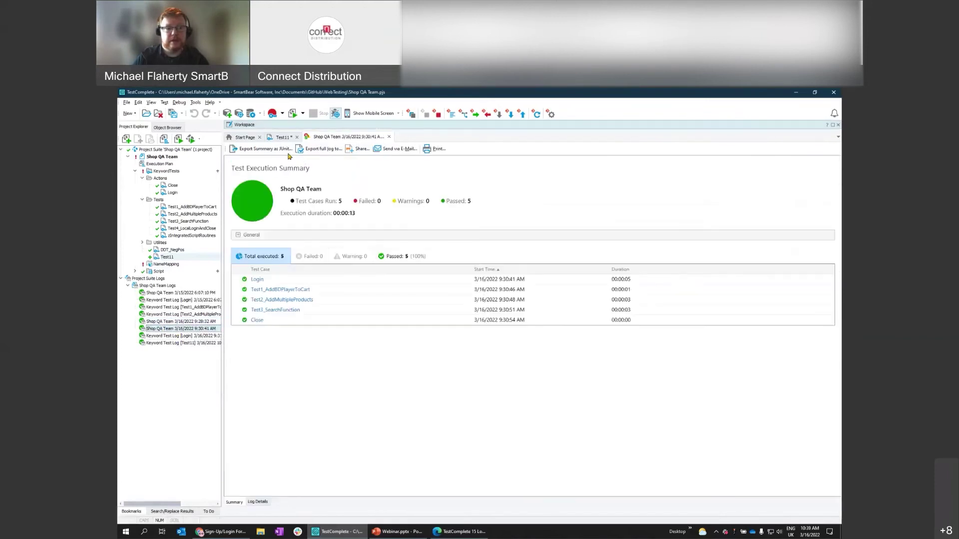
pyautogui.click(272, 150)
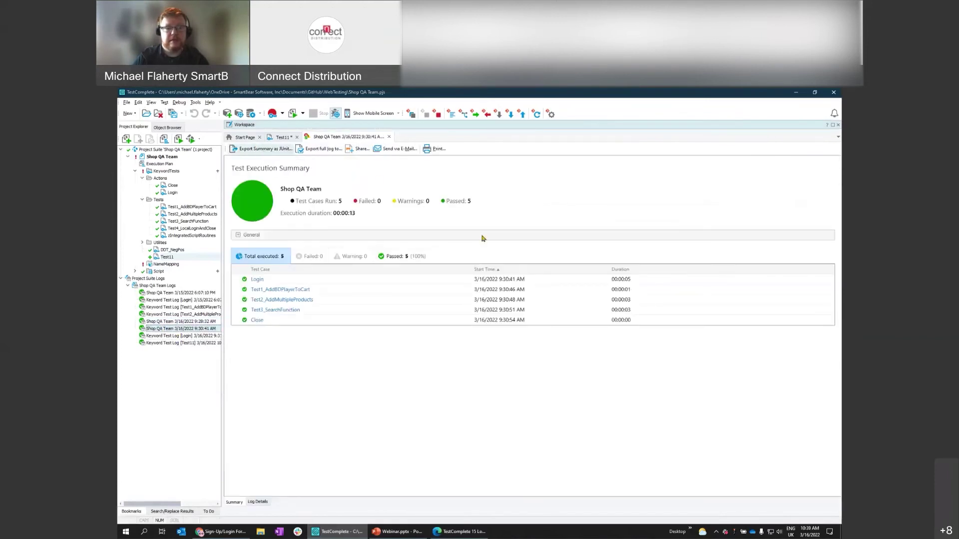
pyautogui.click(454, 289)
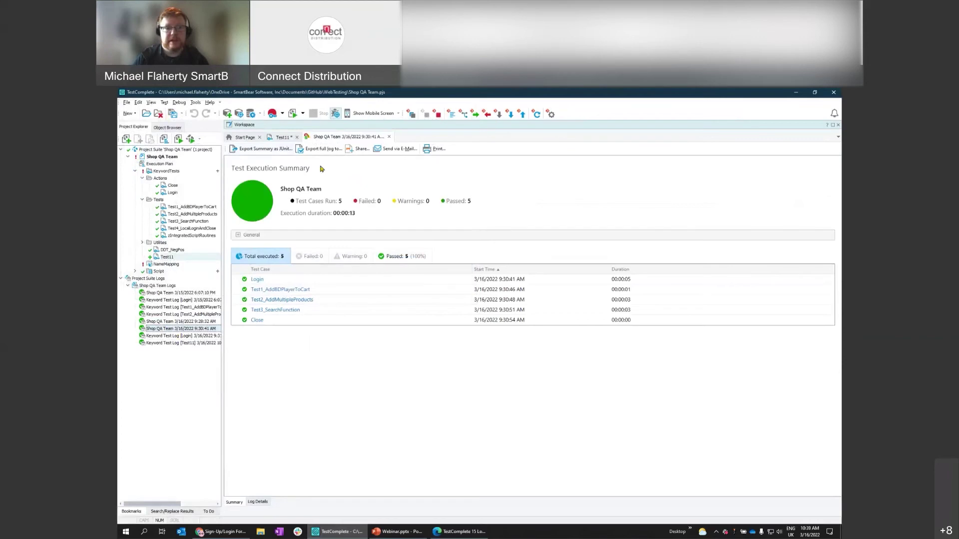
pyautogui.doubleClick(182, 343)
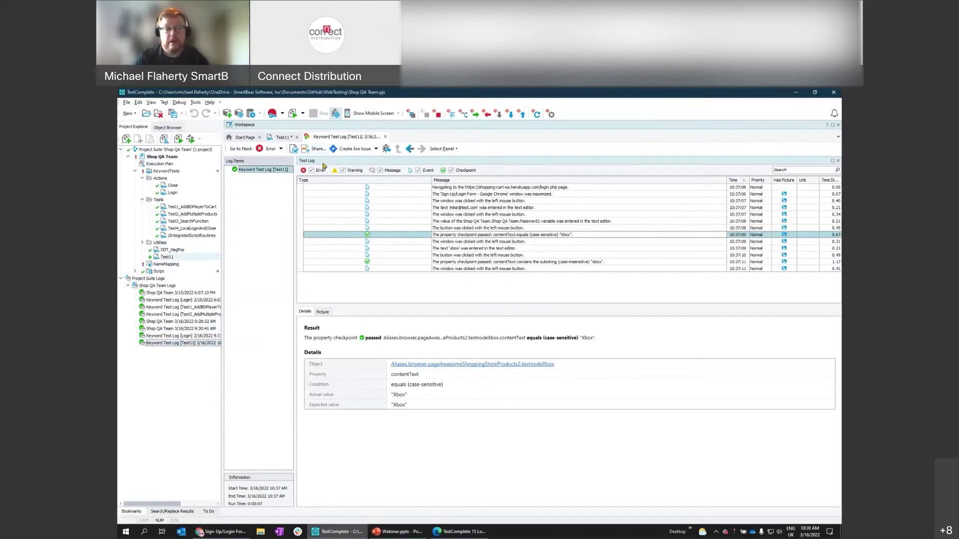
# - Share the log online as Keyword-Test-Log-Test11 with a 1-day expiry
pyautogui.click(318, 150)
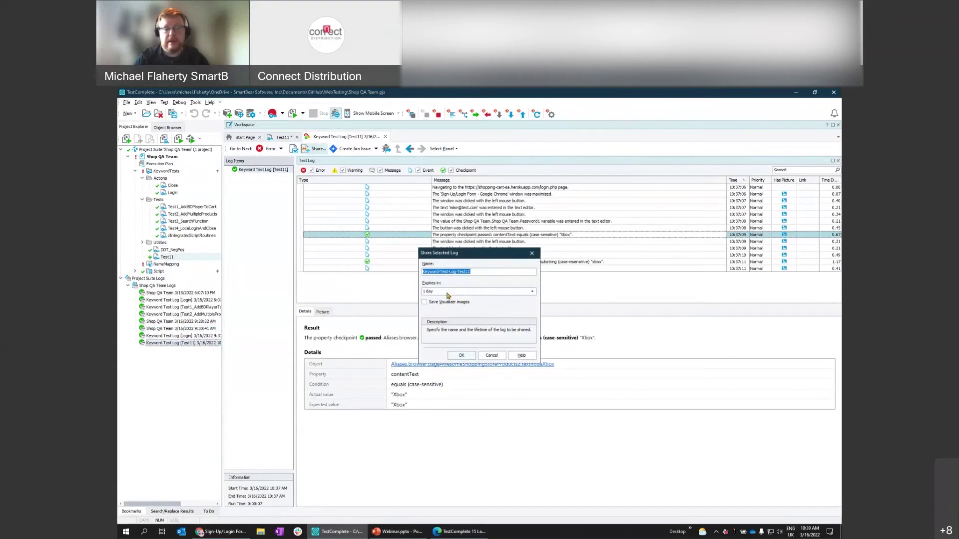
pyautogui.click(462, 355)
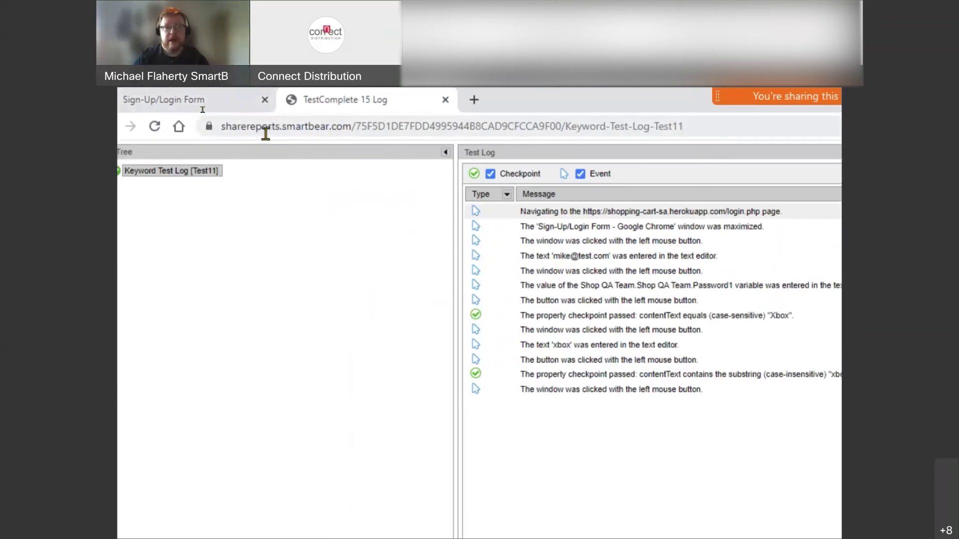
# - View the pictures for the Xbox equals and substring checkpoints, then close the log tab
pyautogui.click(274, 134)
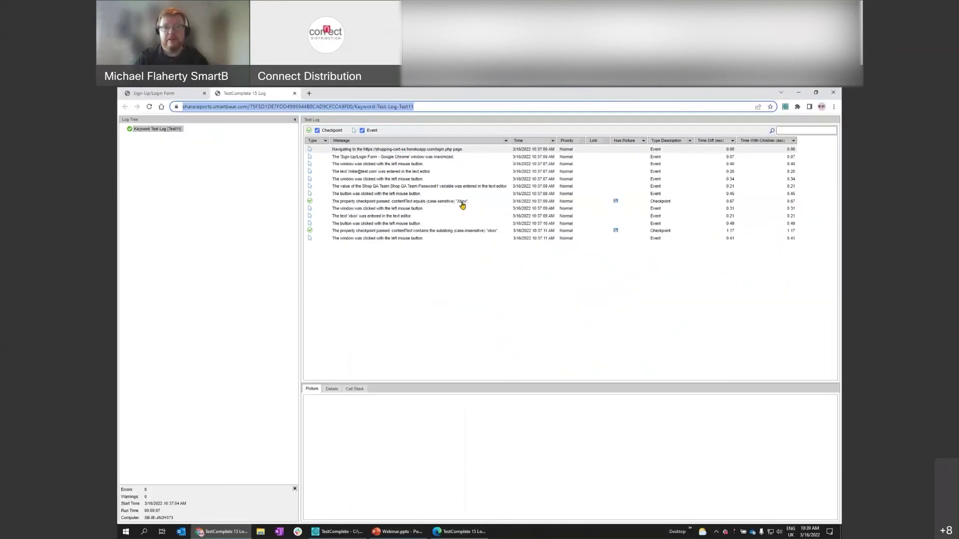
pyautogui.click(462, 204)
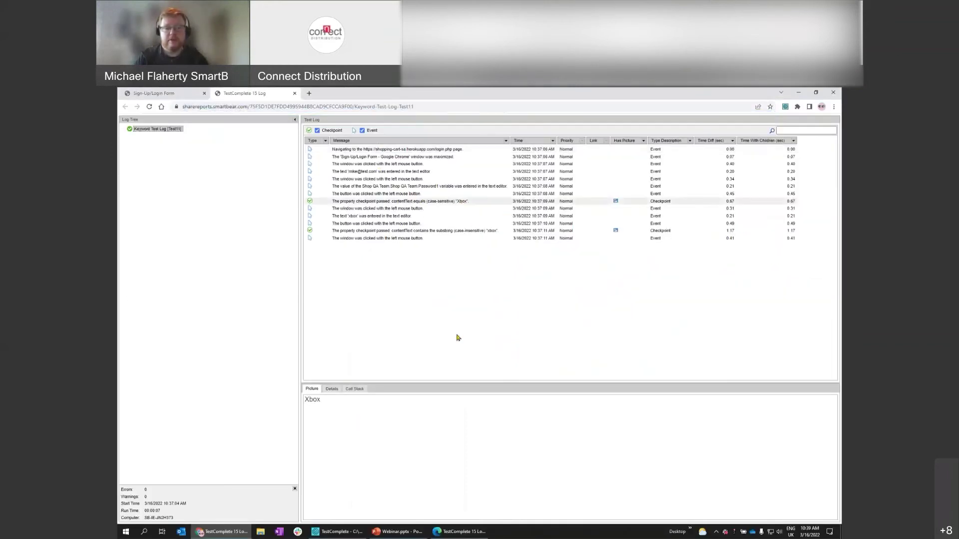
pyautogui.click(547, 232)
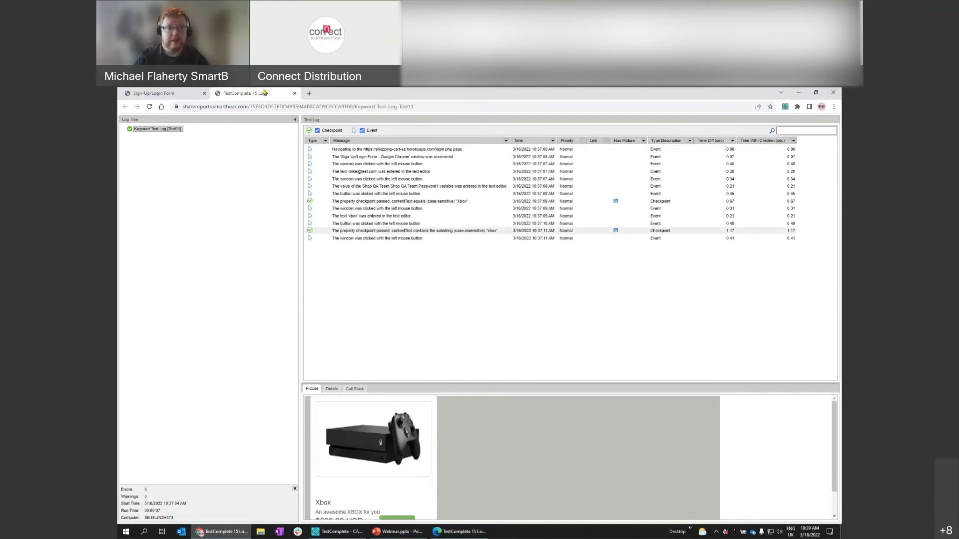
pyautogui.middleClick(263, 92)
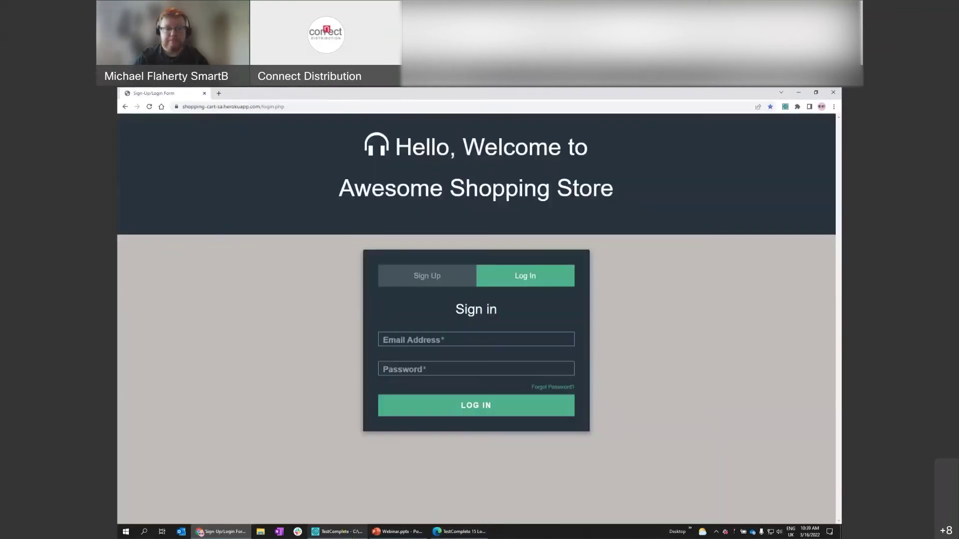
# - Connect to Jira from the Test11 log, keep Task and both extra files, then cancel the issue
pyautogui.hotkey('alt', 'Tab')
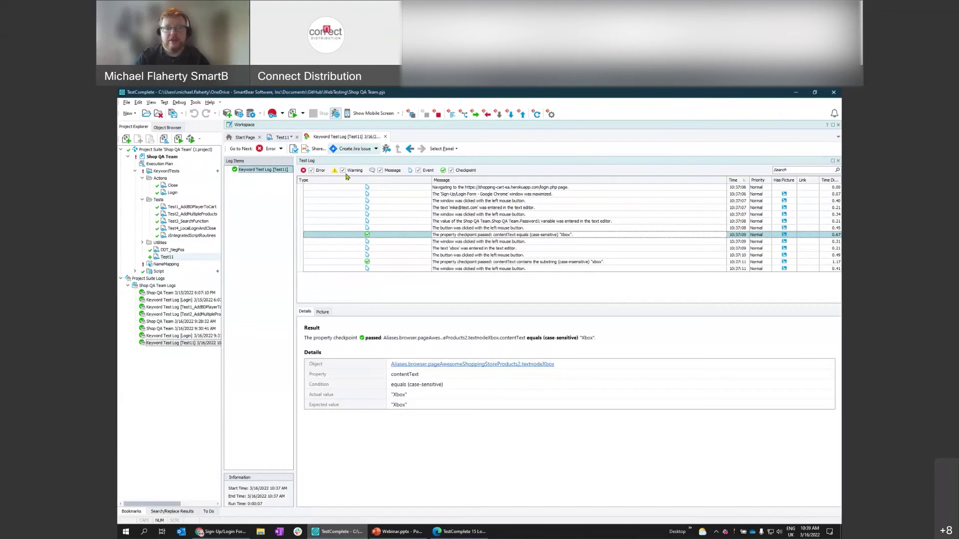
pyautogui.click(352, 149)
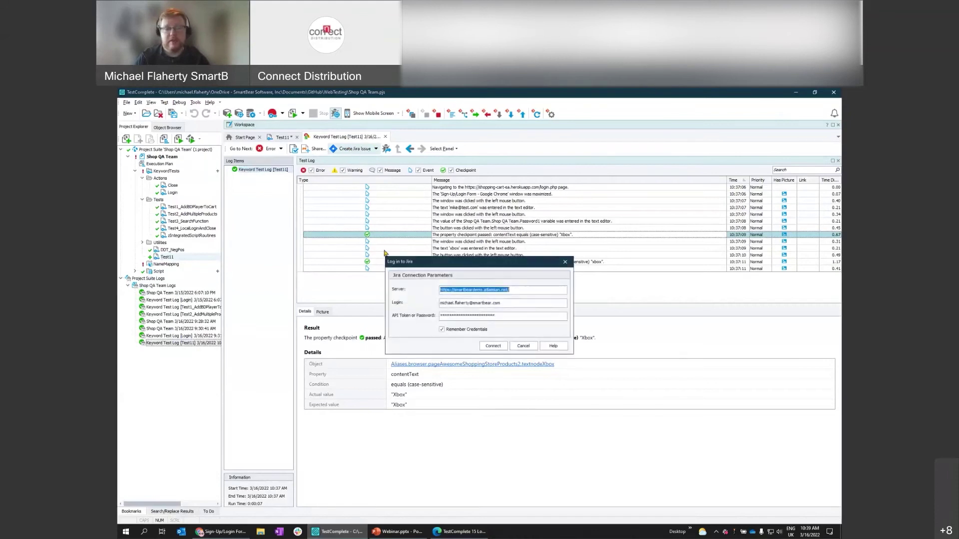
pyautogui.click(489, 348)
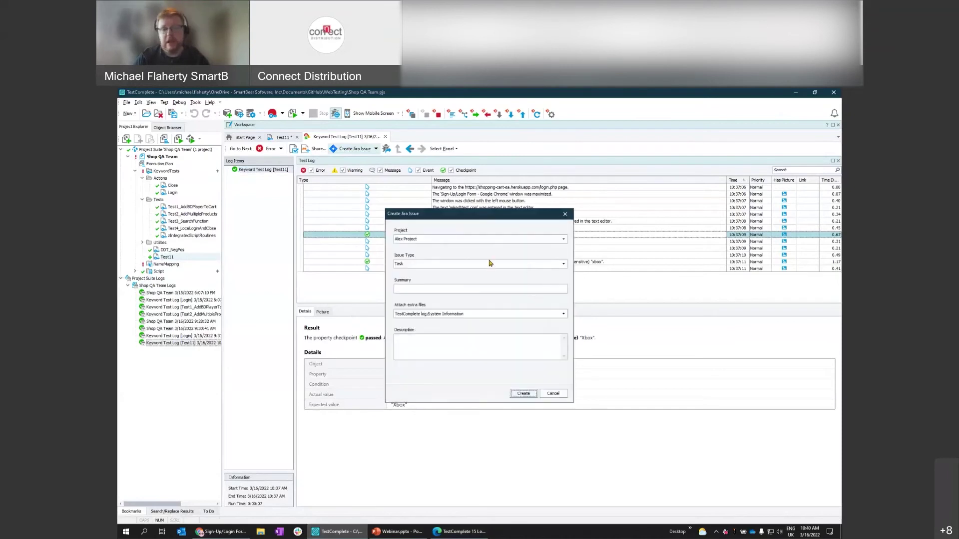
pyautogui.click(449, 264)
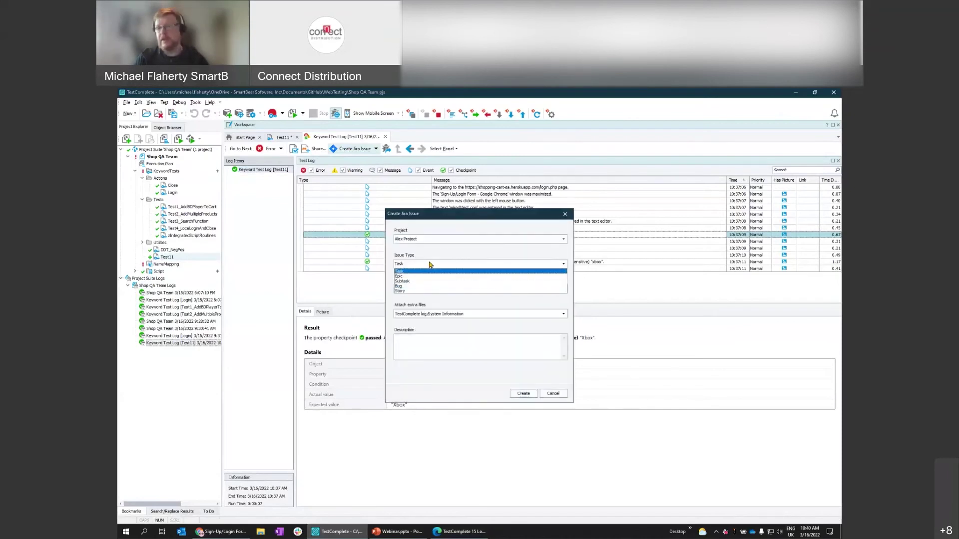
pyautogui.click(447, 341)
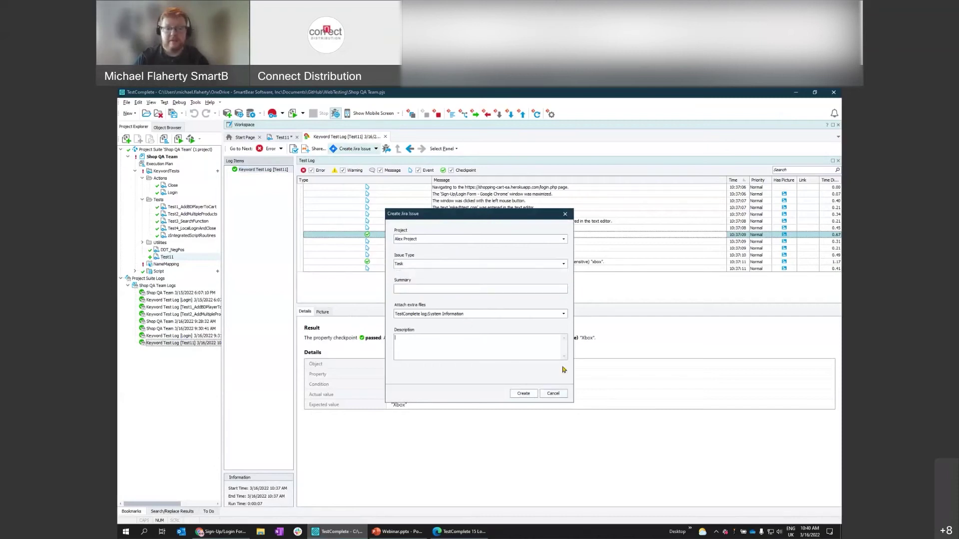
pyautogui.click(547, 315)
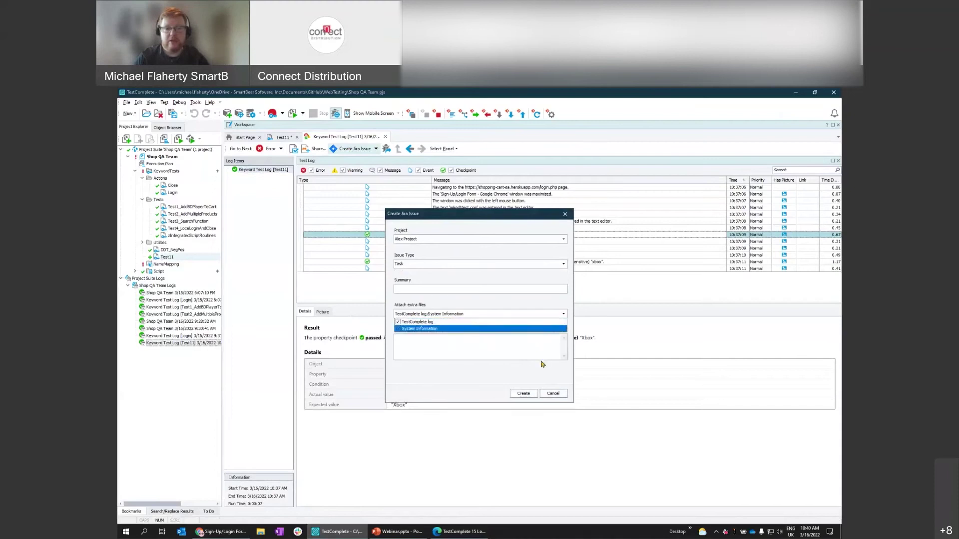
pyautogui.click(561, 388)
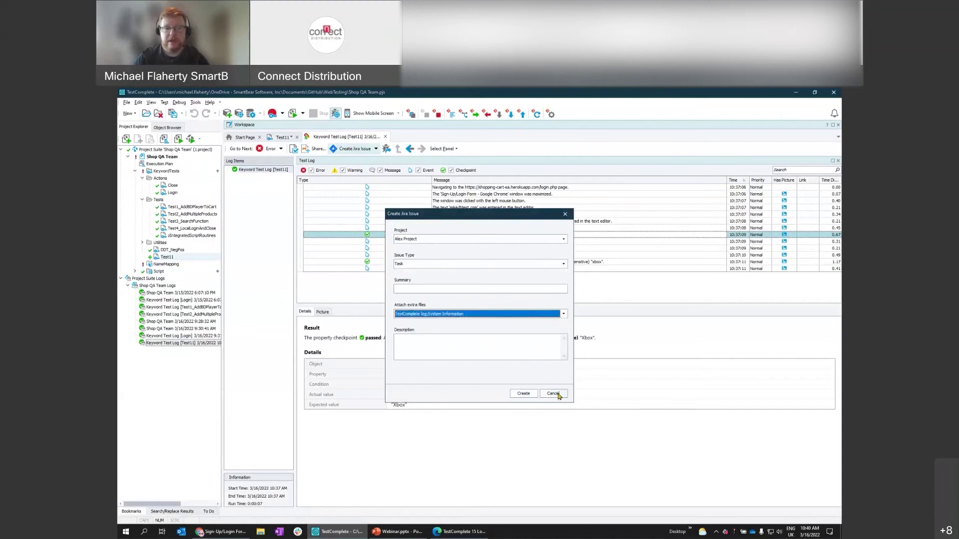
pyautogui.click(553, 394)
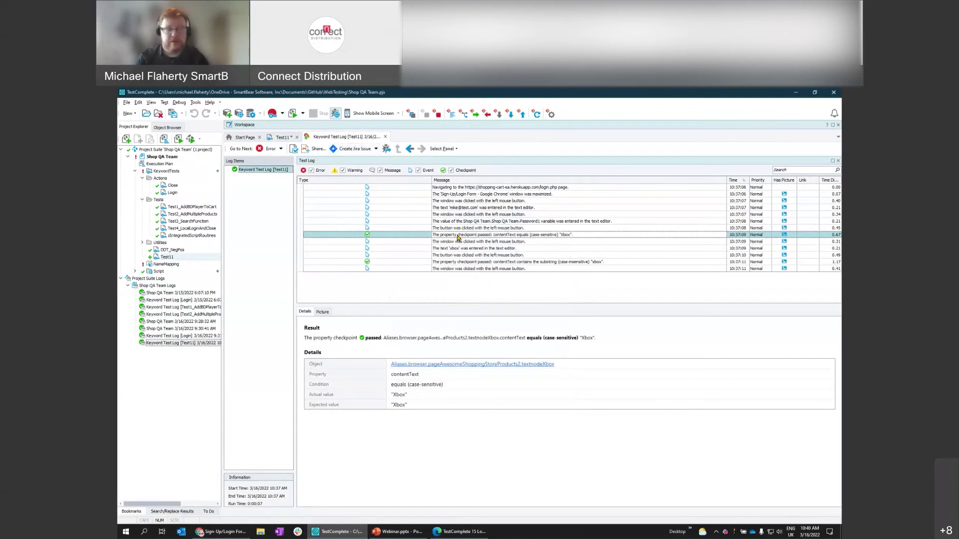
# - Dismiss the issue-tracking error, review the Connection Manager's CreateAzure connection, and close the Test11 log
pyautogui.click(386, 150)
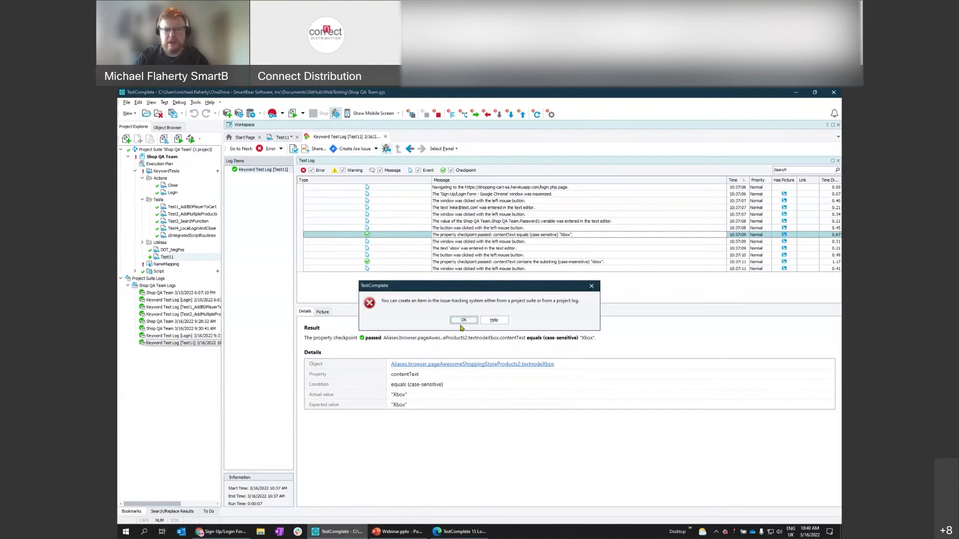
pyautogui.click(462, 321)
pyautogui.click(195, 102)
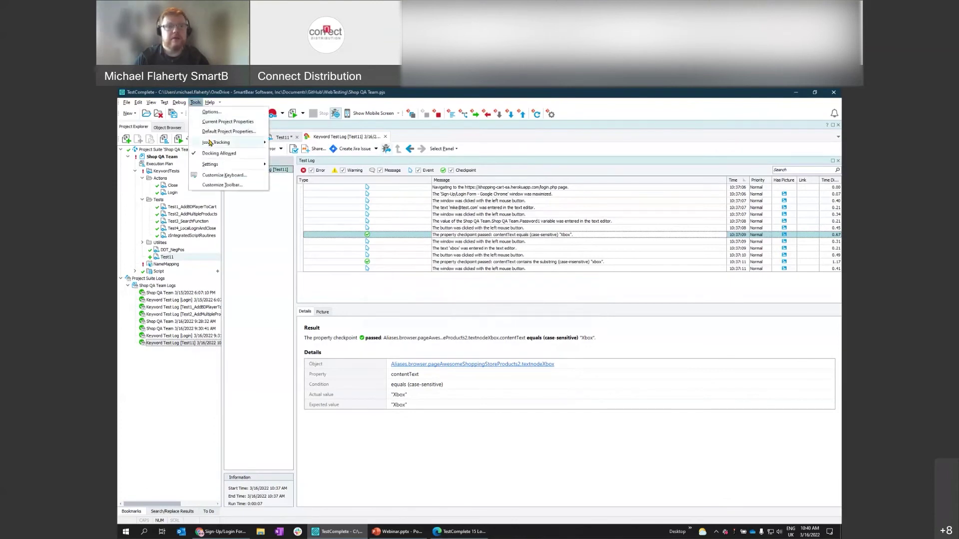
pyautogui.moveTo(232, 144)
pyautogui.click(303, 143)
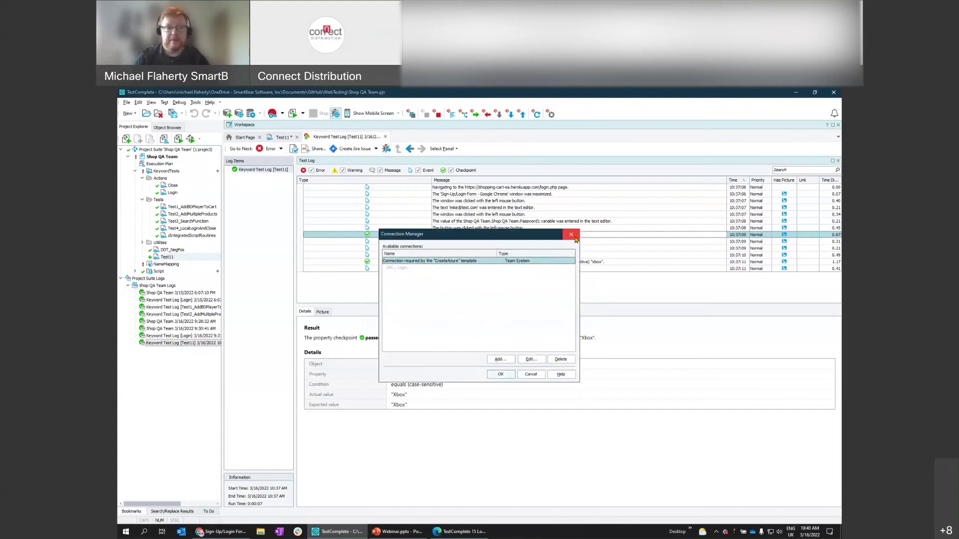
pyautogui.click(572, 234)
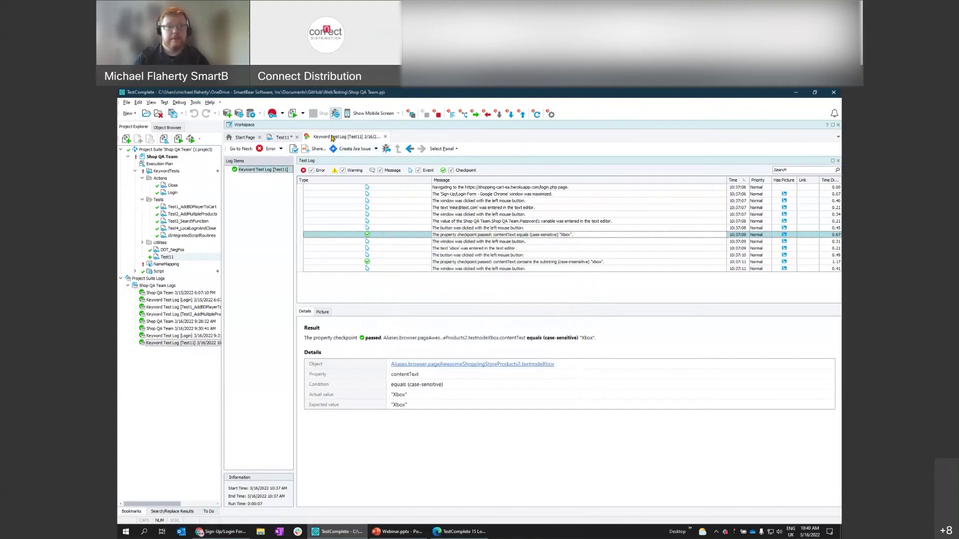
pyautogui.middleClick(332, 138)
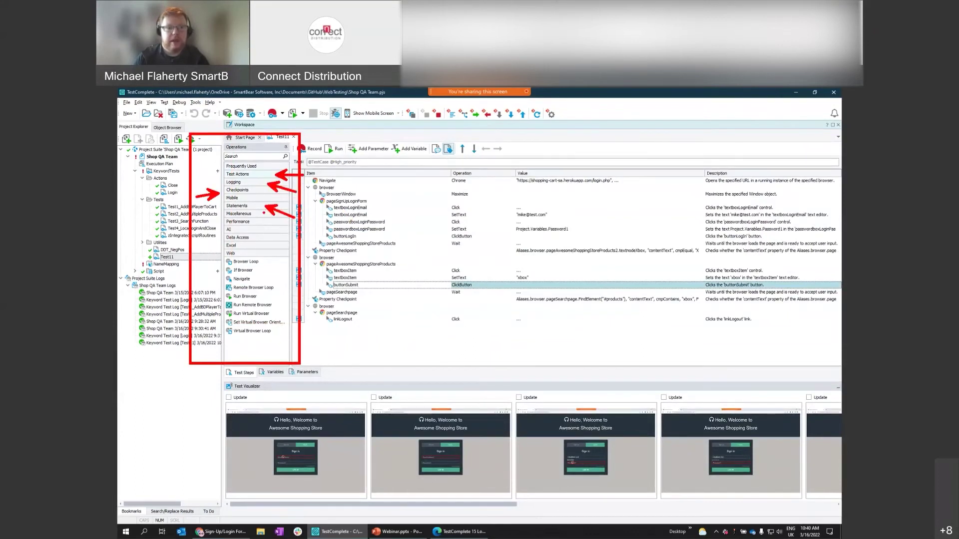
# - Drag the Run Code Snippet operation from Test Actions into Test11's steps
pyautogui.click(256, 206)
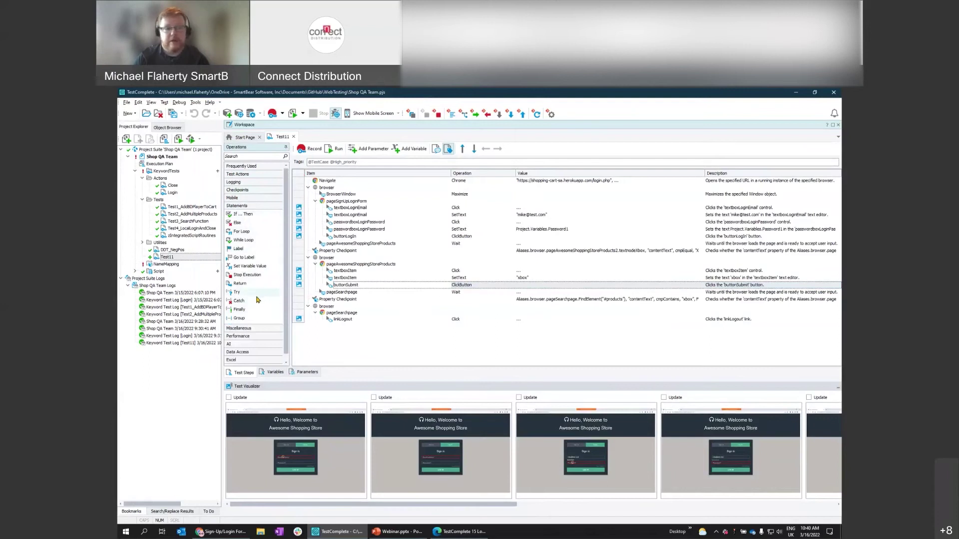
pyautogui.click(259, 174)
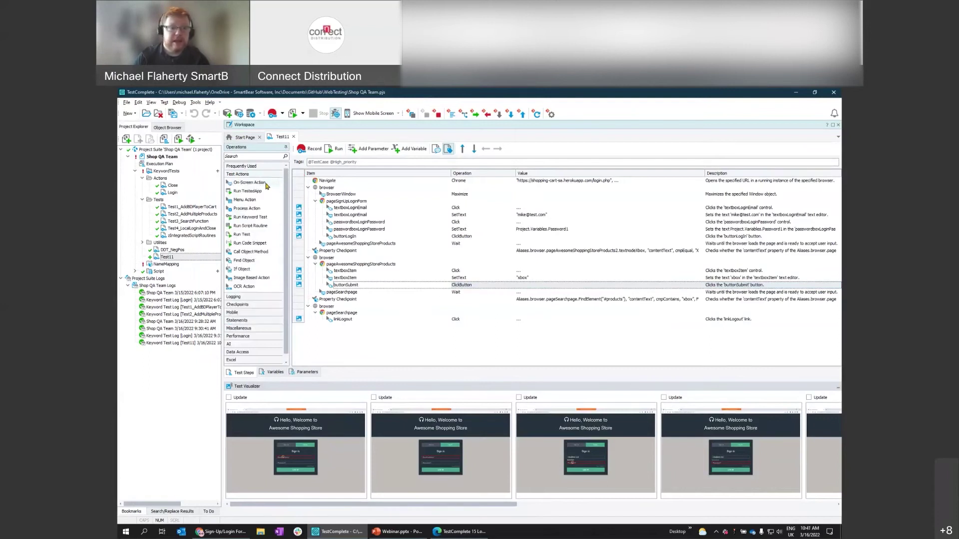
pyautogui.moveTo(298, 239); pyautogui.dragTo(333, 179)
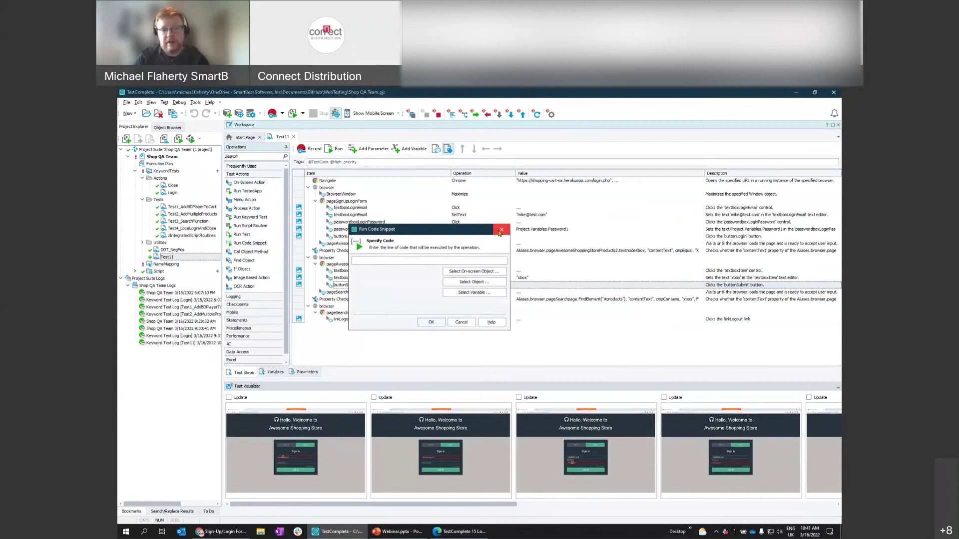
# - Cancel the snippet, add a SendEmails sendResultsByEmail routine step, move it last, then delete it
pyautogui.click(500, 231)
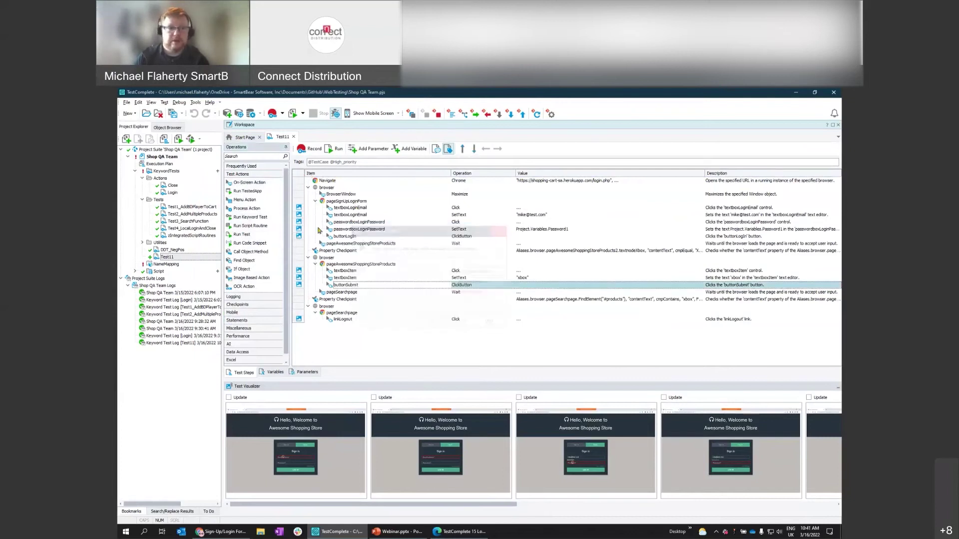
pyautogui.click(258, 226)
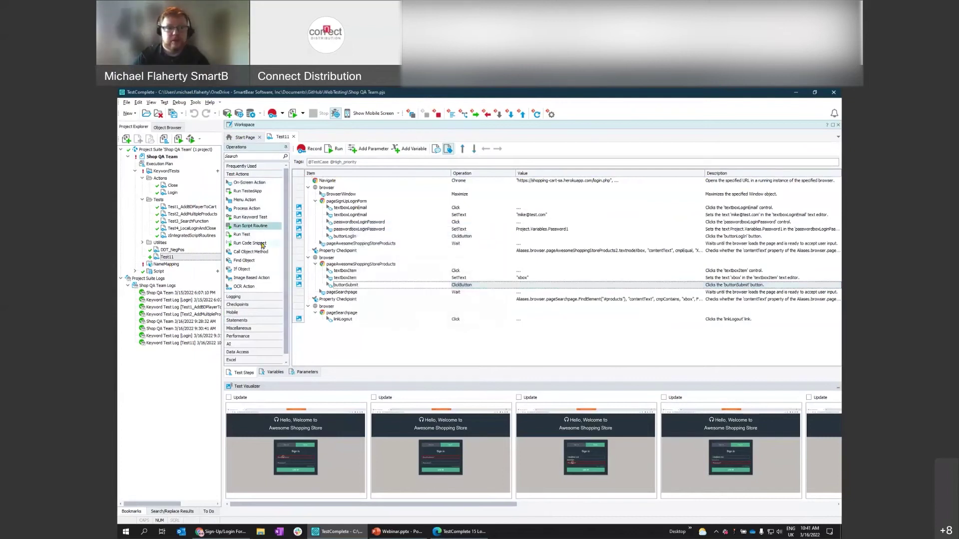
pyautogui.moveTo(259, 228); pyautogui.dragTo(400, 295)
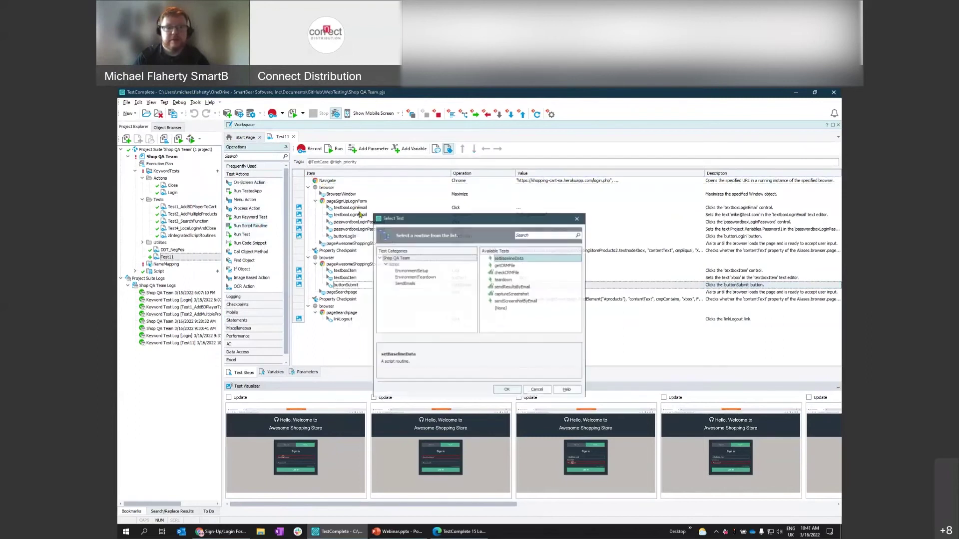
pyautogui.click(414, 284)
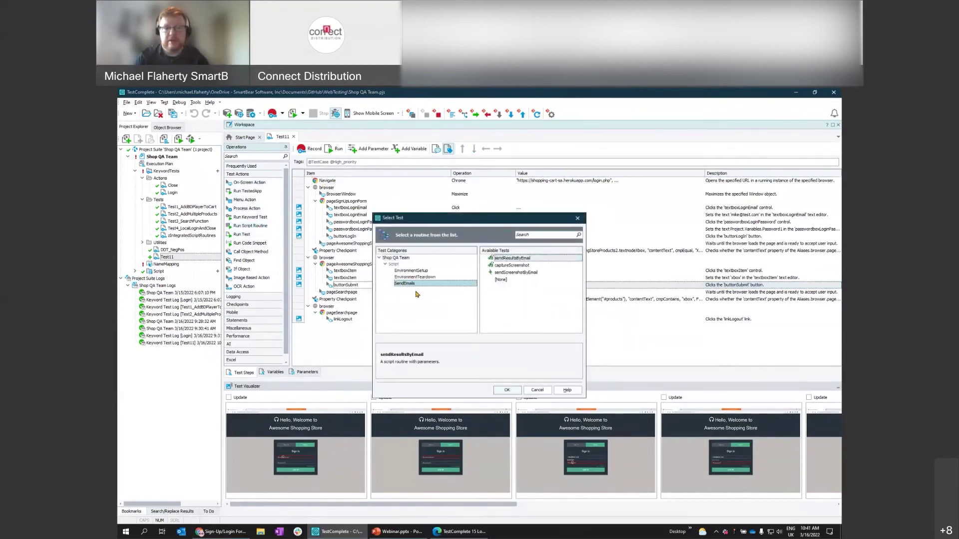
pyautogui.click(513, 391)
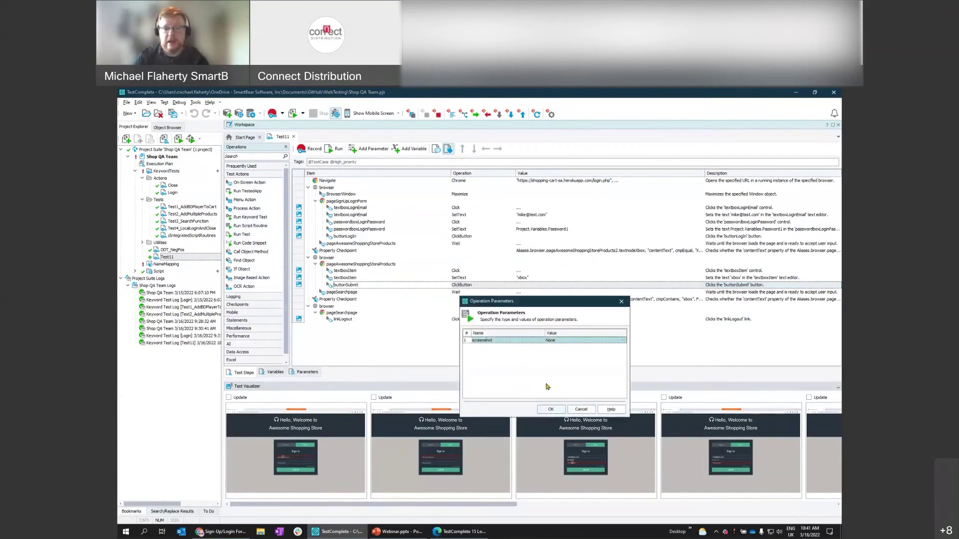
pyautogui.click(550, 409)
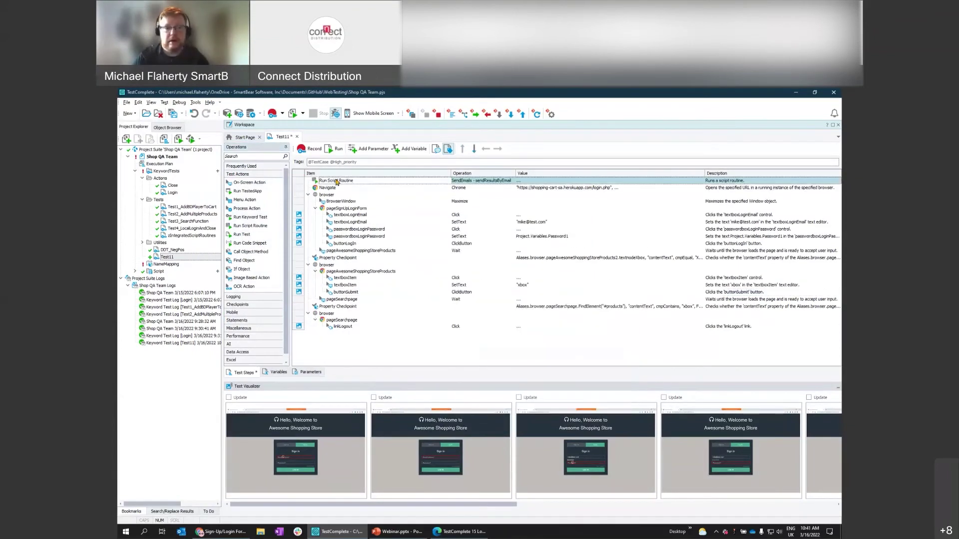
pyautogui.moveTo(336, 182); pyautogui.dragTo(440, 332)
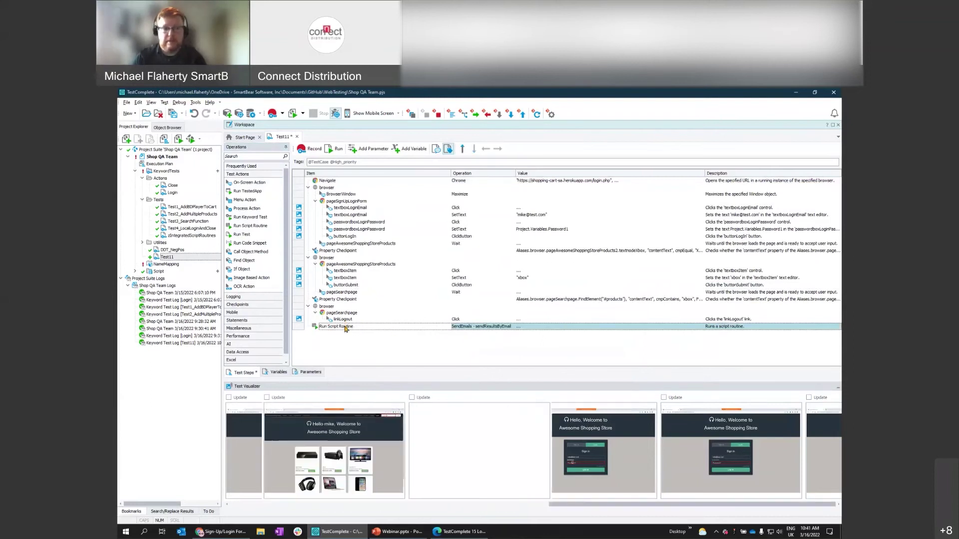
pyautogui.press('Delete')
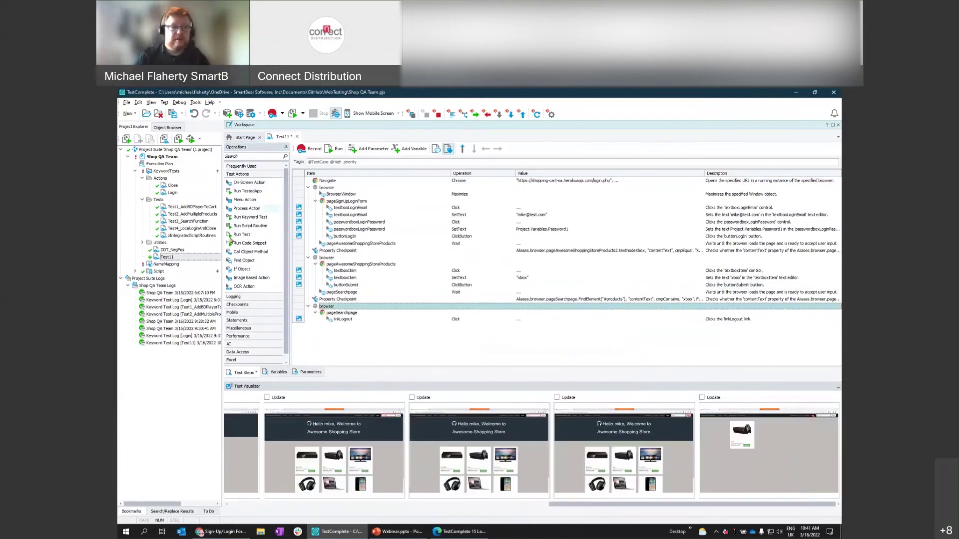
# - Convert Test11 to a script routine in the Requests unit, turning descriptions into comments
pyautogui.click(167, 258)
pyautogui.rightClick(167, 260)
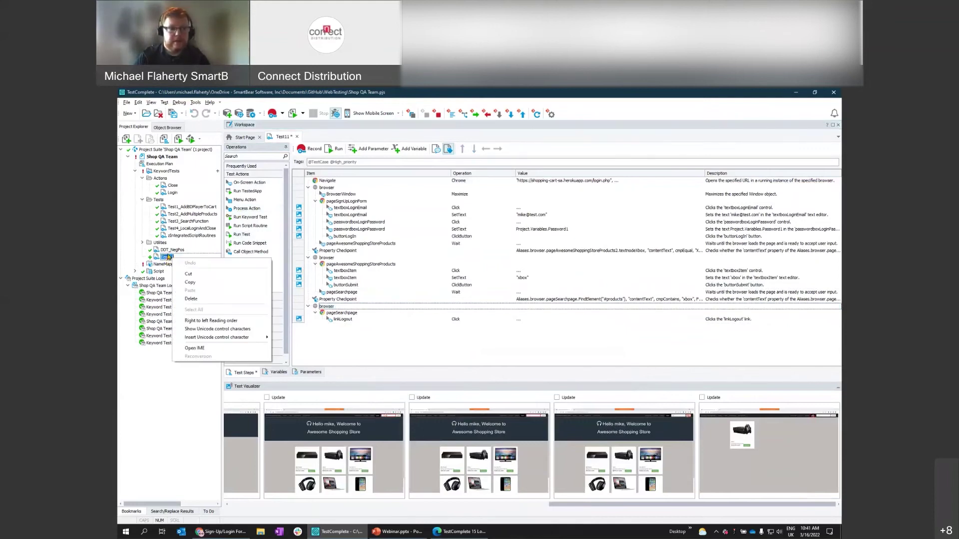
pyautogui.press('Escape')
pyautogui.press('Escape')
pyautogui.rightClick(186, 258)
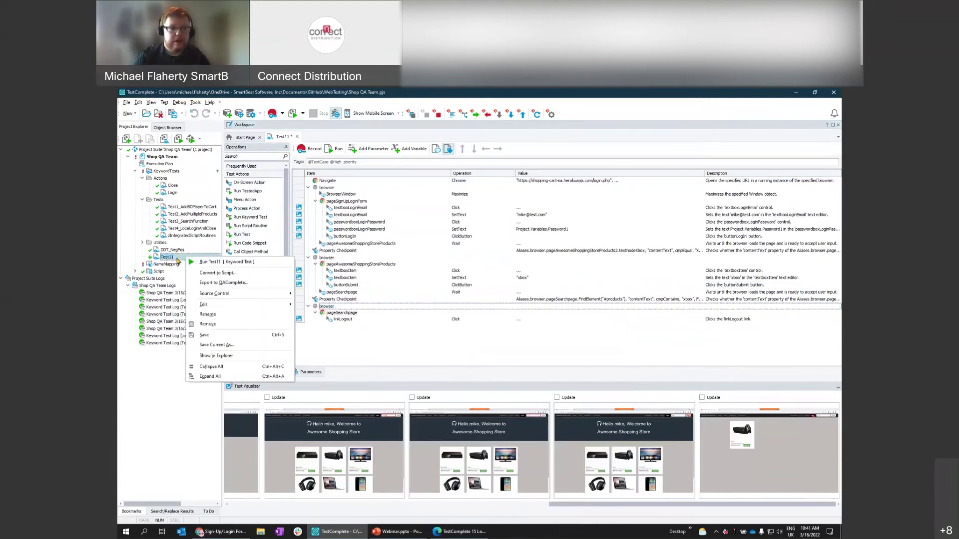
pyautogui.click(230, 273)
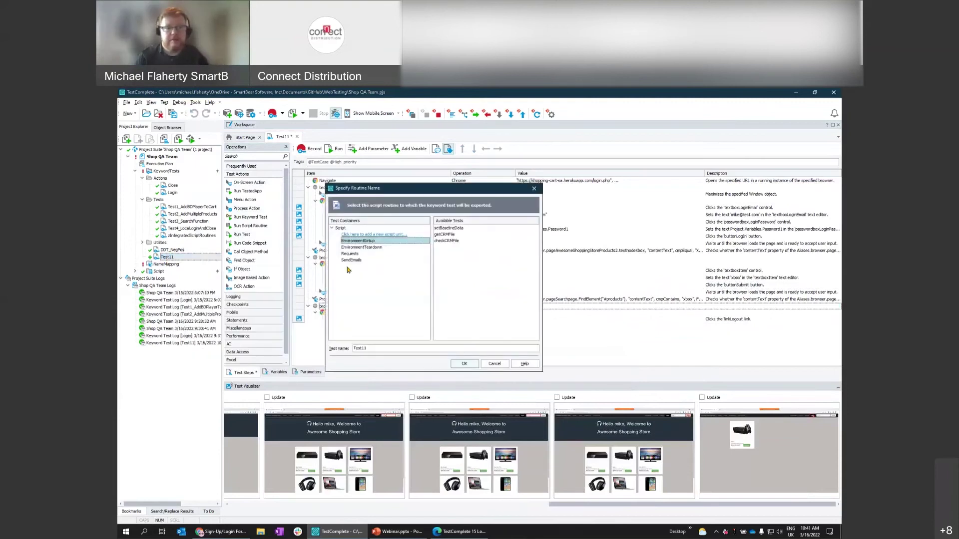
pyautogui.click(381, 348)
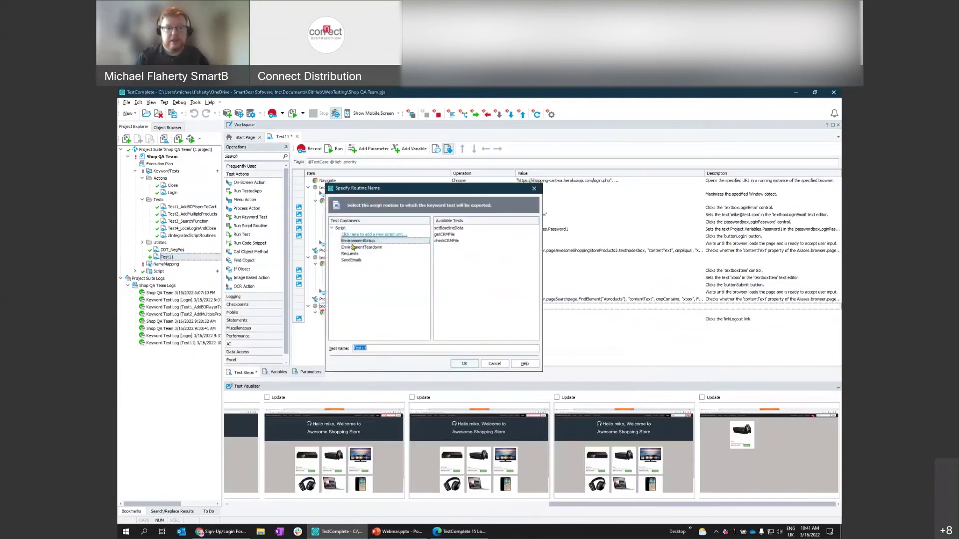
pyautogui.click(364, 261)
pyautogui.click(361, 256)
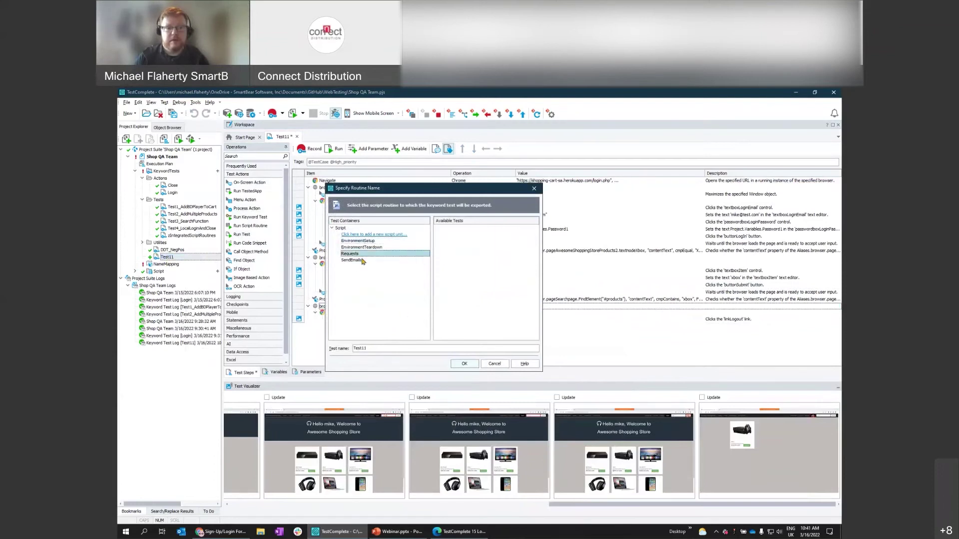
pyautogui.click(464, 364)
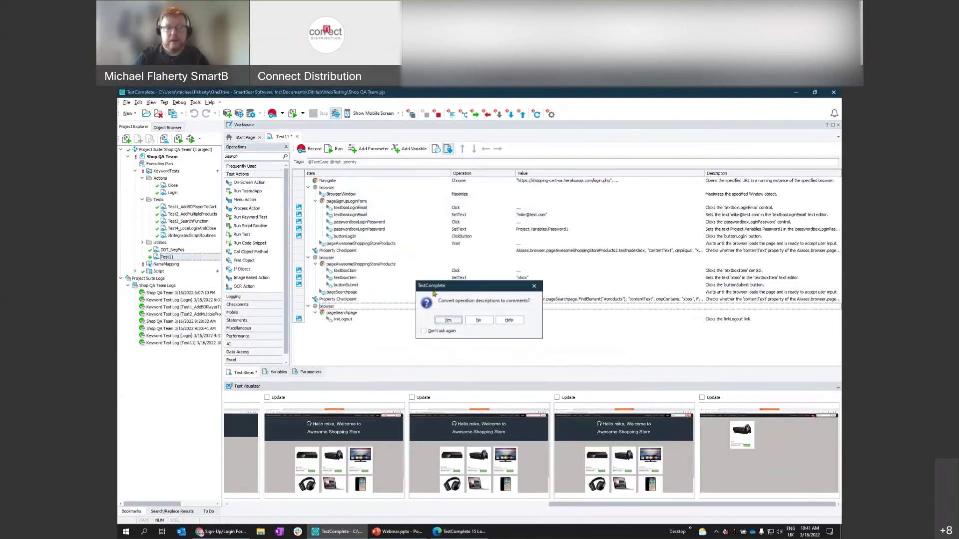
pyautogui.click(447, 320)
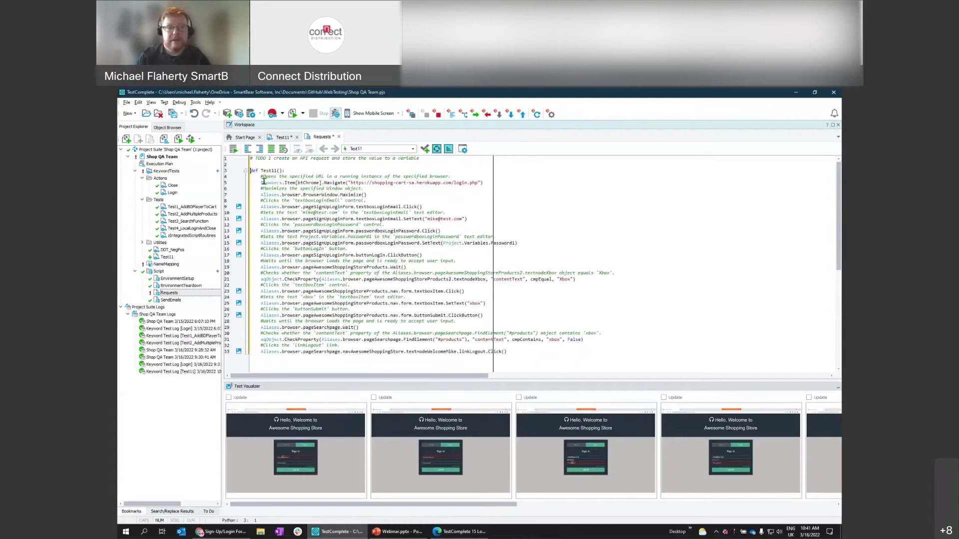
# - Save the converted Requests script with Ctrl+S and close its tab
pyautogui.click(548, 349)
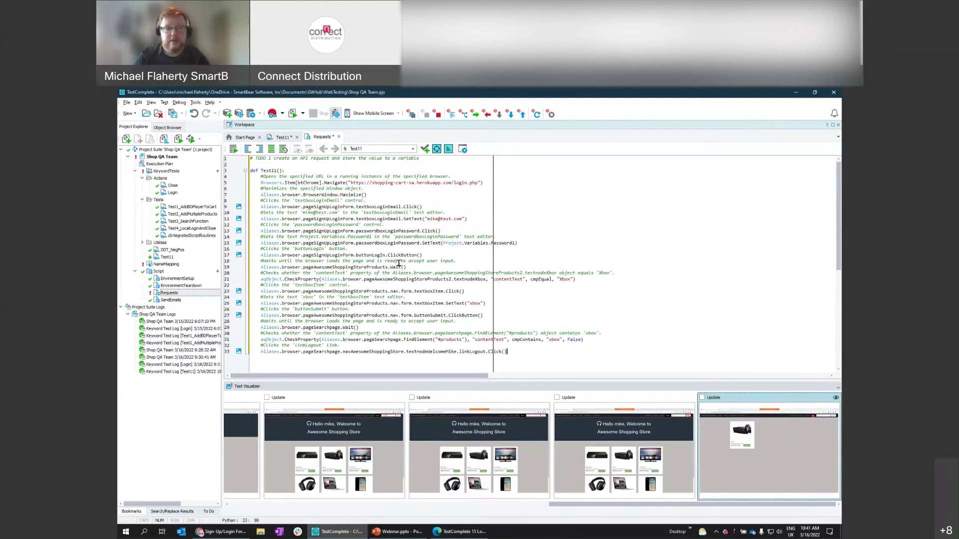
pyautogui.hotkey('ctrl', 's')
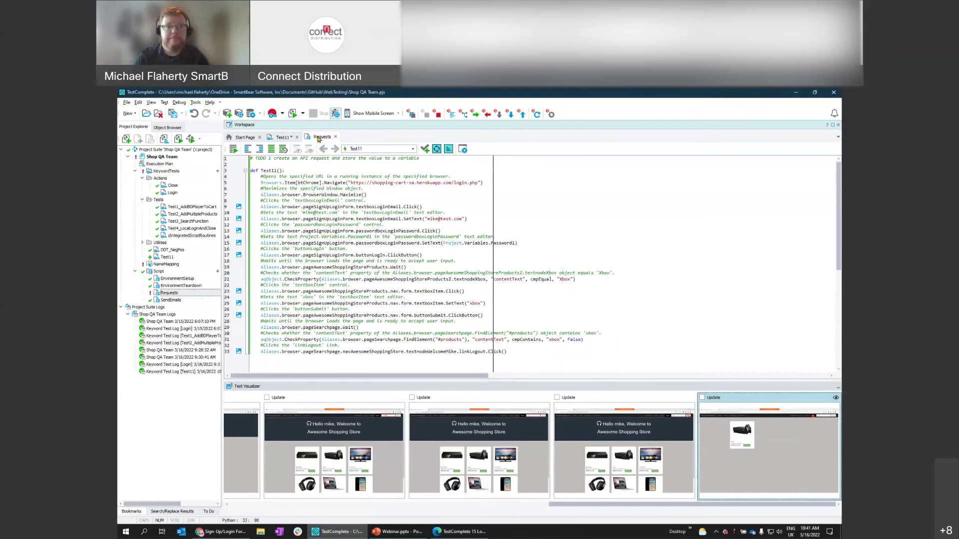
pyautogui.middleClick(318, 139)
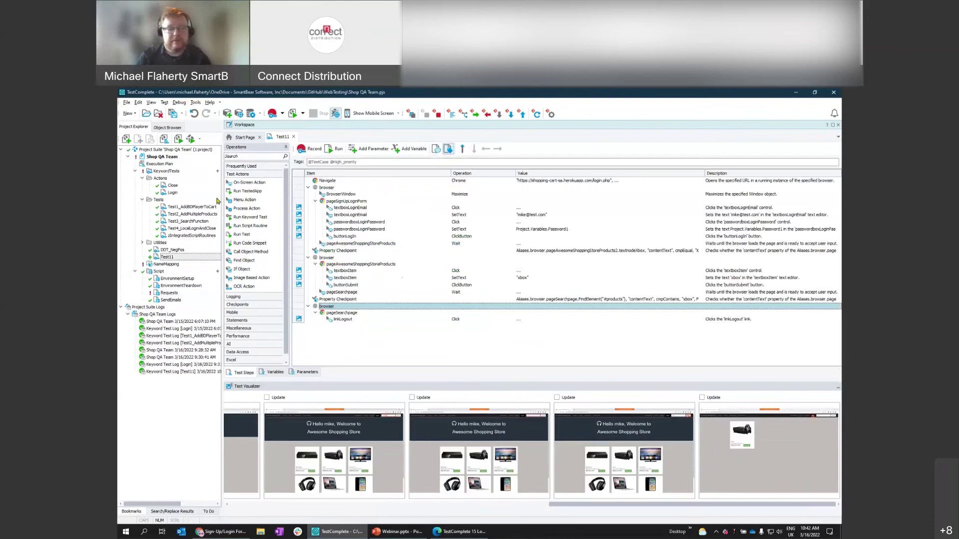
# - Begin adding an existing test to the KeywordTests folder, then cancel
pyautogui.click(155, 172)
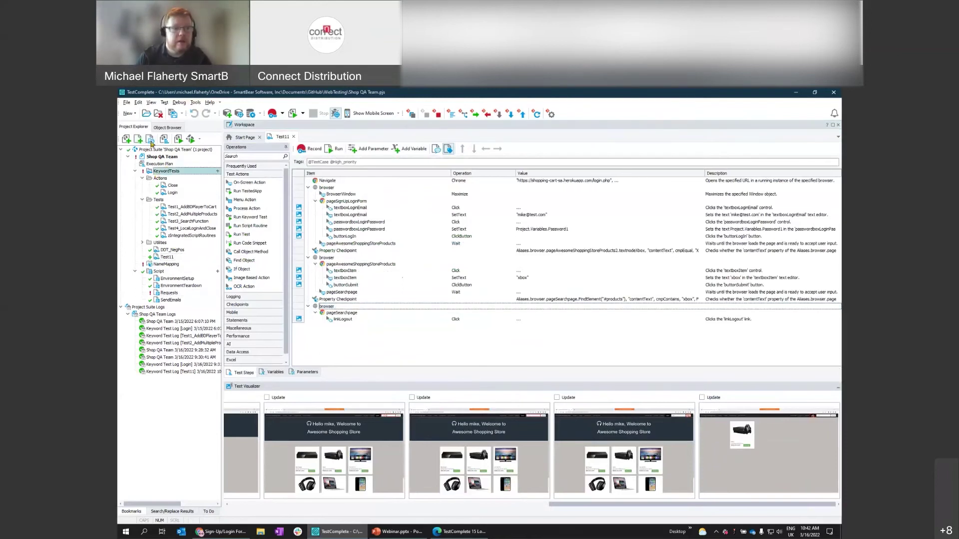
pyautogui.click(151, 141)
pyautogui.click(453, 289)
# - Create a Demo folder under KeywordTests and move Test11 into it
pyautogui.rightClick(166, 171)
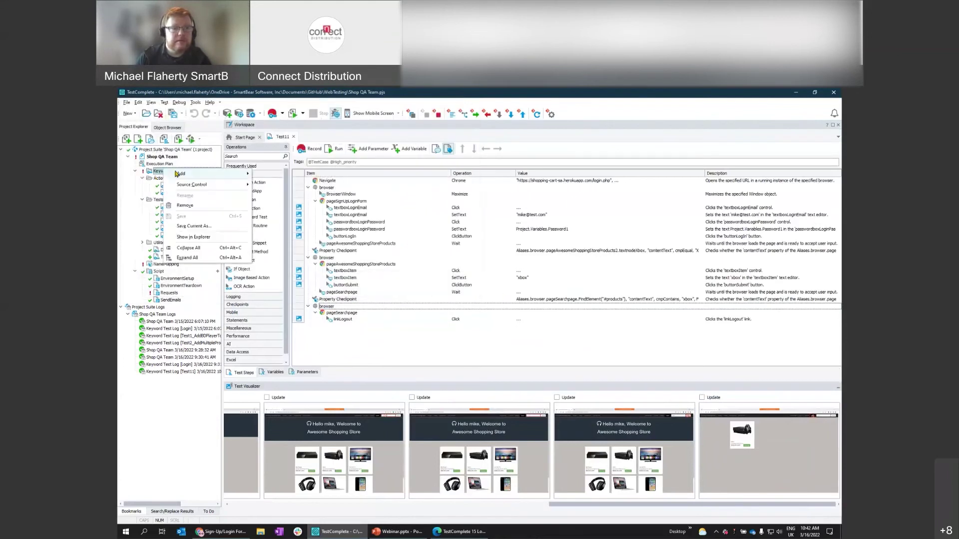
pyautogui.moveTo(240, 174)
pyautogui.click(277, 197)
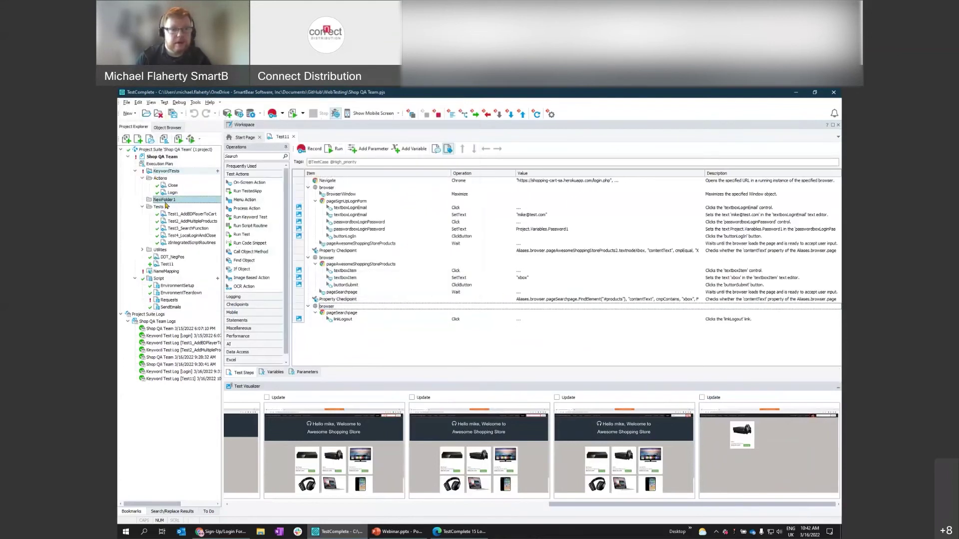
pyautogui.write('Demo')
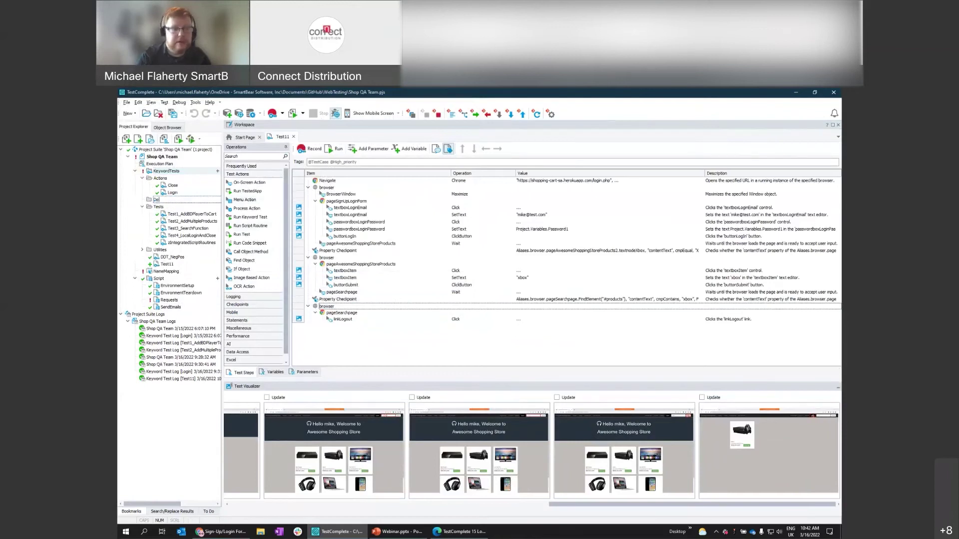
pyautogui.press('Return')
pyautogui.moveTo(159, 266); pyautogui.dragTo(155, 201)
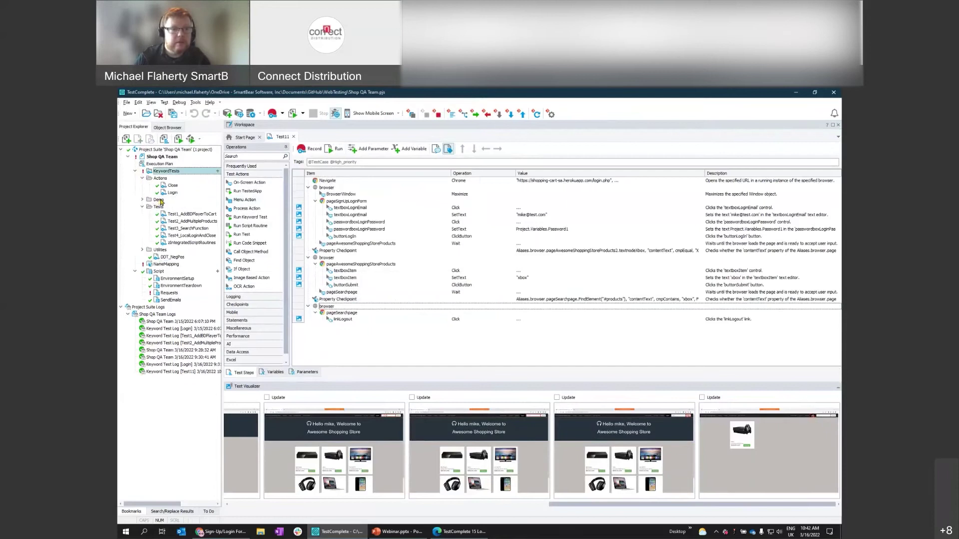
pyautogui.click(143, 200)
# - Add a new keyword test named newLogin inside the Demo folder
pyautogui.click(201, 202)
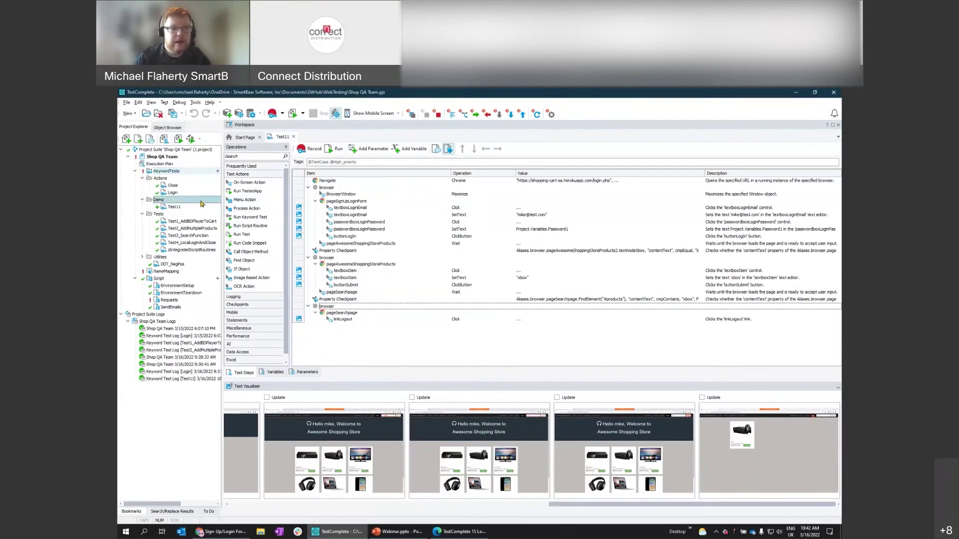
pyautogui.rightClick(168, 201)
pyautogui.click(200, 209)
pyautogui.write('ne')
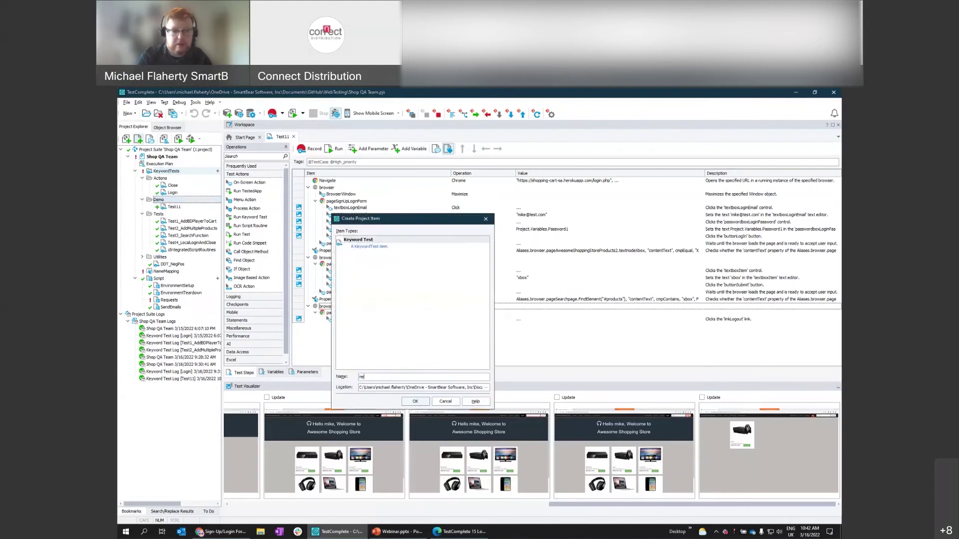
pyautogui.write('wLogin')
pyautogui.press('Return')
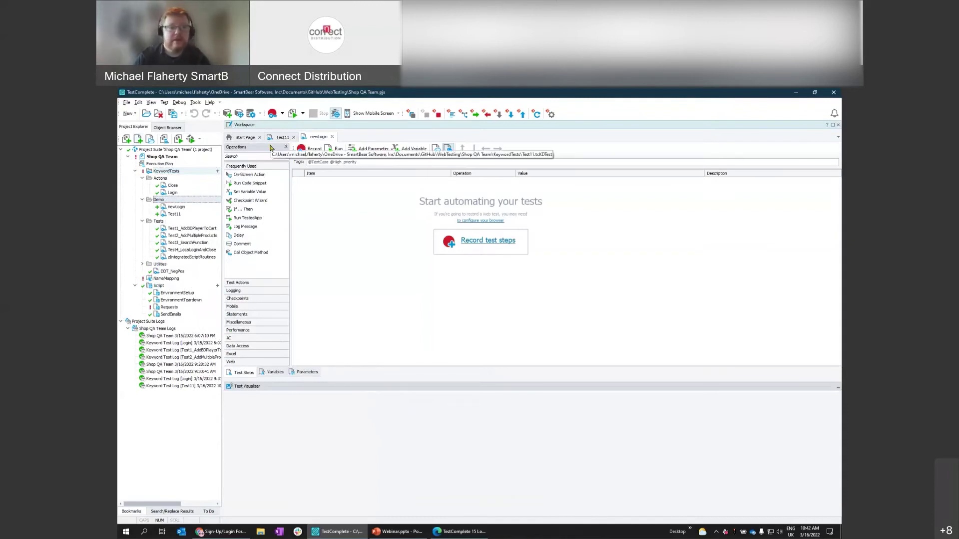
# - Cut the login steps, Navigate through buttonLogIn, out of Test11
pyautogui.click(282, 138)
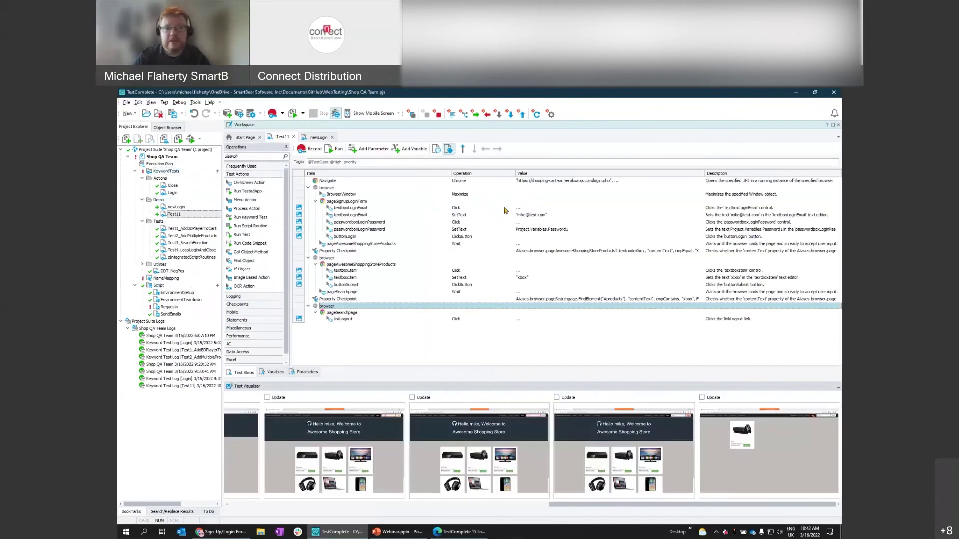
pyautogui.click(462, 183)
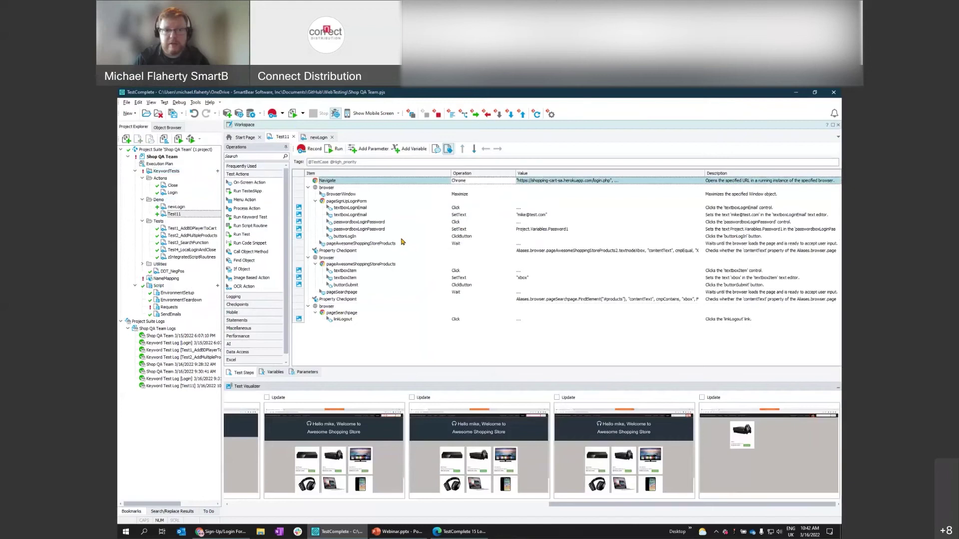
pyautogui.keyDown('shift'); pyautogui.click(378, 237); pyautogui.keyUp('shift')
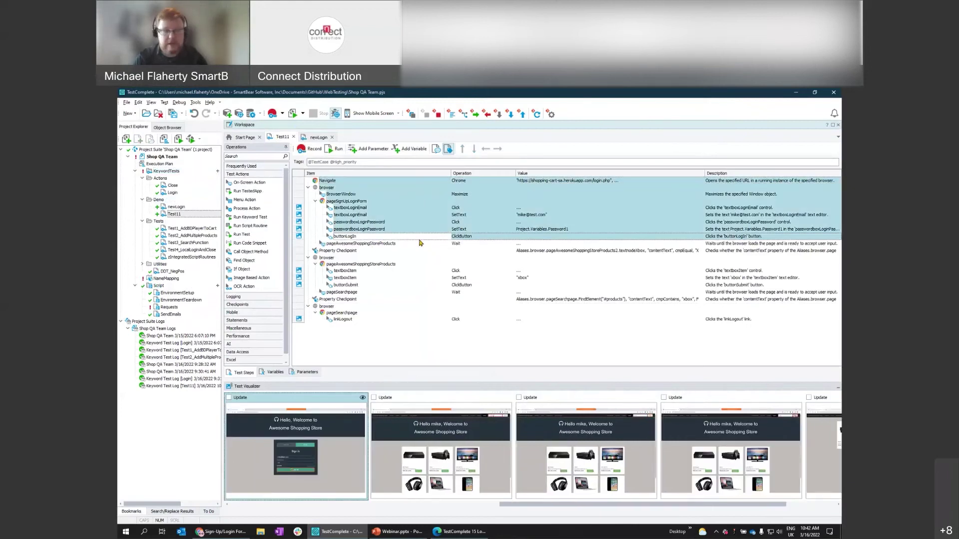
pyautogui.rightClick(386, 206)
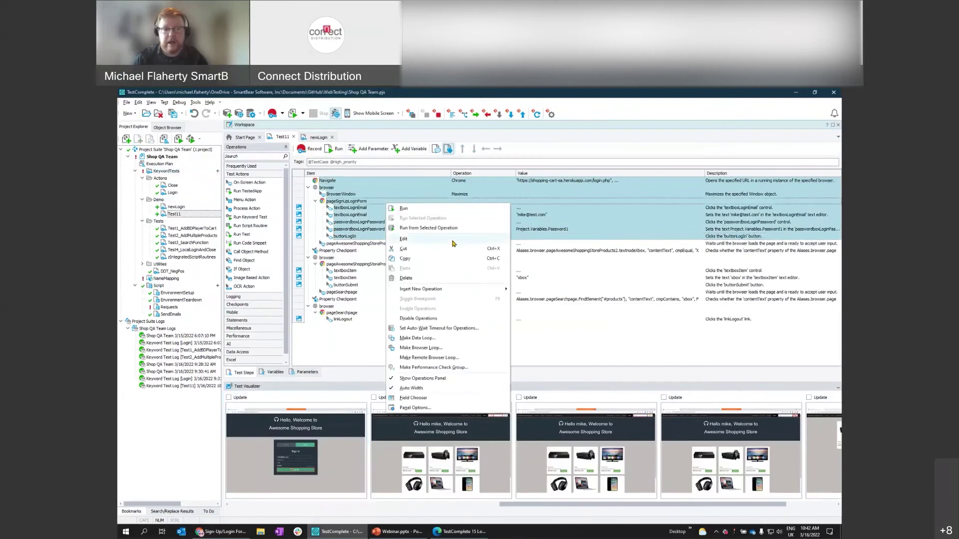
pyautogui.click(426, 251)
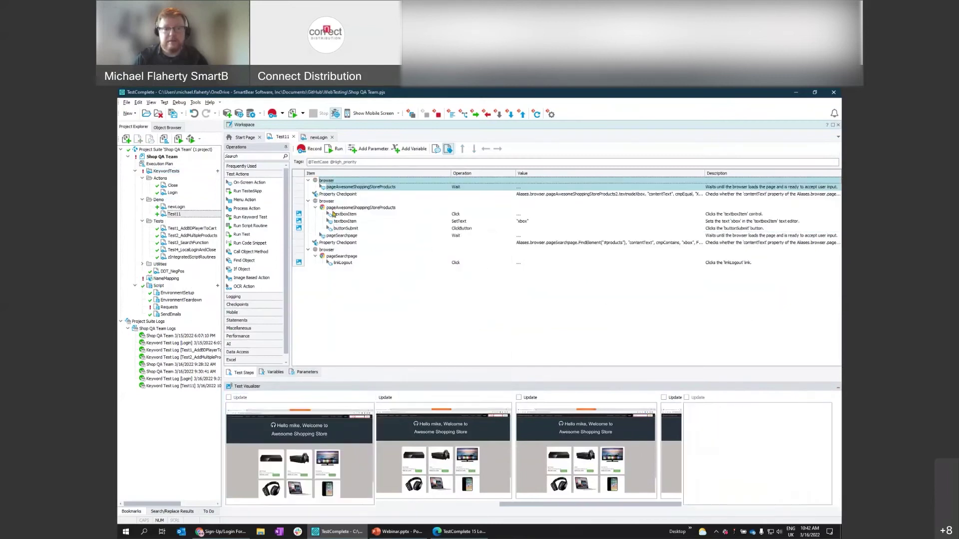
# - Paste the login steps into newLogin, save it, and return to Test11
pyautogui.click(313, 137)
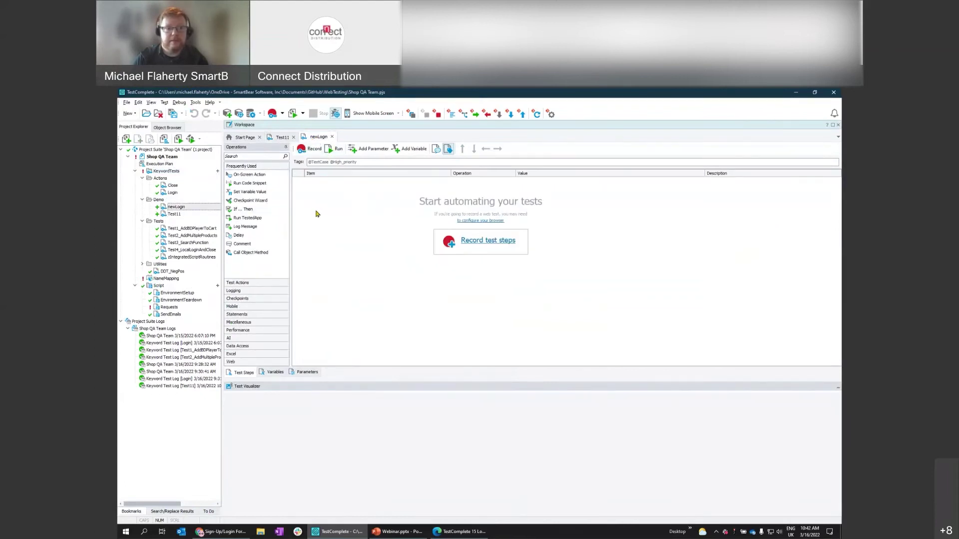
pyautogui.hotkey('ctrl', 'v')
pyautogui.click(382, 222)
pyautogui.hotkey('ctrl', 's')
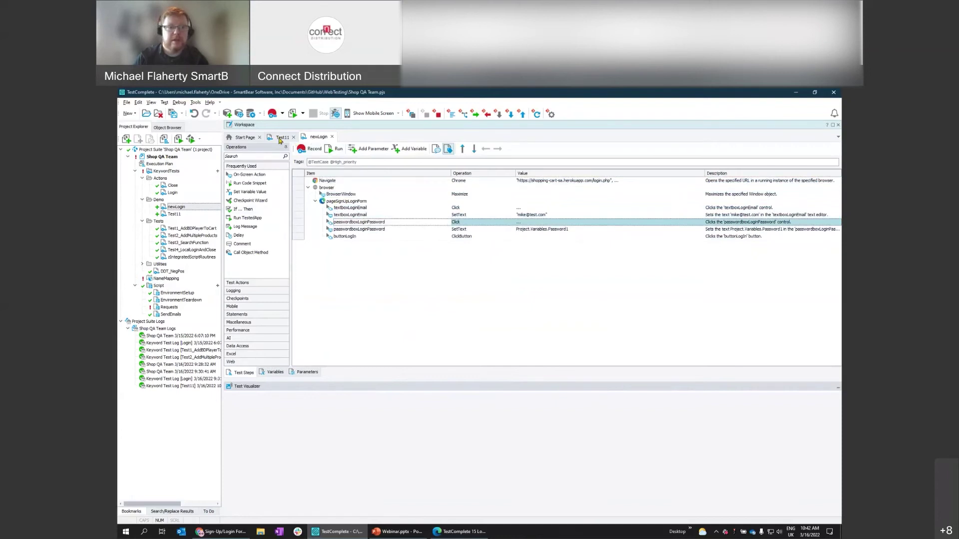
pyautogui.click(281, 138)
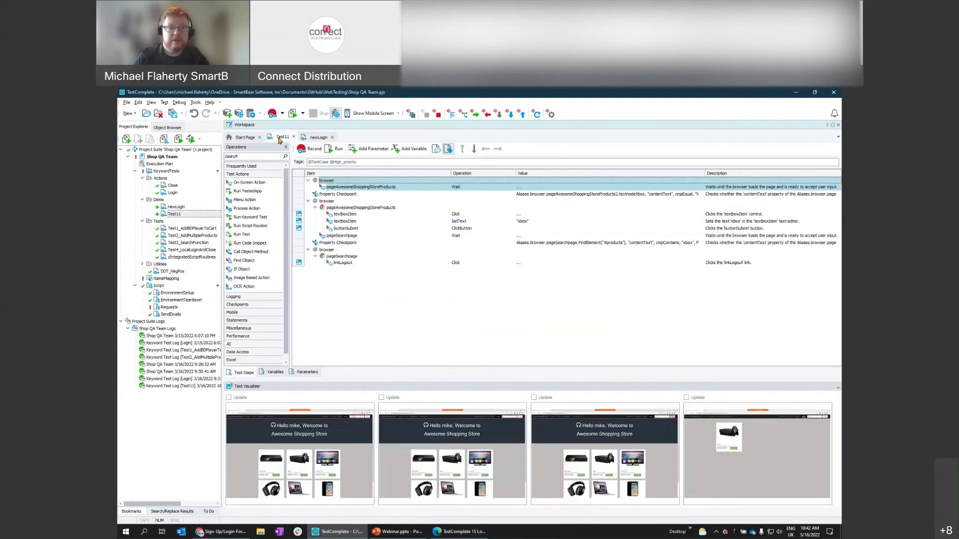
pyautogui.click(177, 207)
# - Add a Run Keyword Test step calling newLogin at Test11's start and save Test11
pyautogui.moveTo(344, 179); pyautogui.dragTo(345, 180)
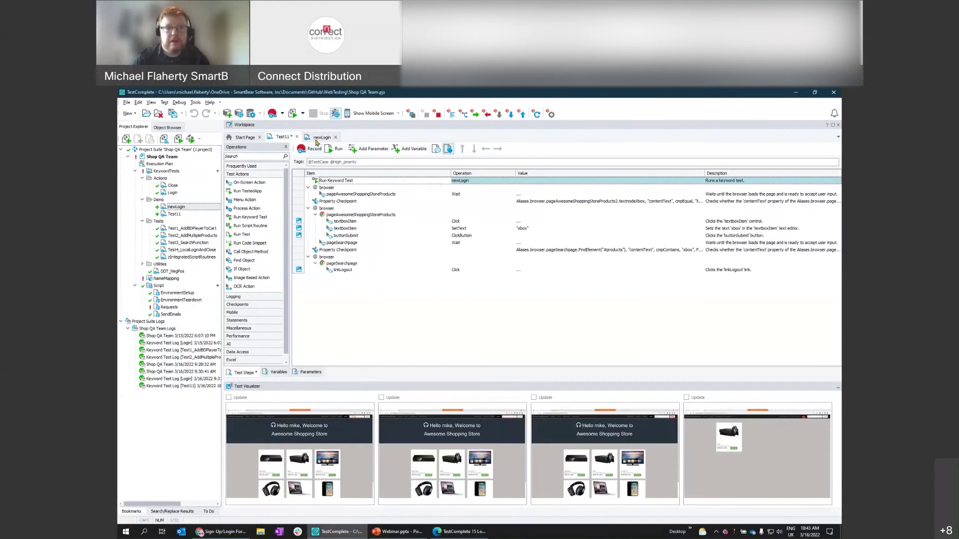
pyautogui.click(286, 138)
pyautogui.hotkey('ctrl', 's')
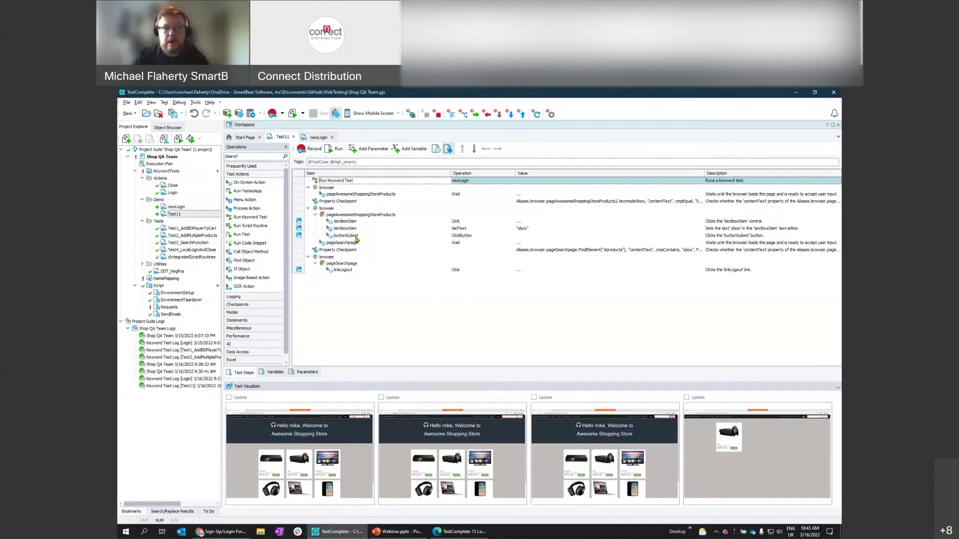
# - Select the textboxItem SetText step that enters xbox and bring up its actions
pyautogui.click(485, 230)
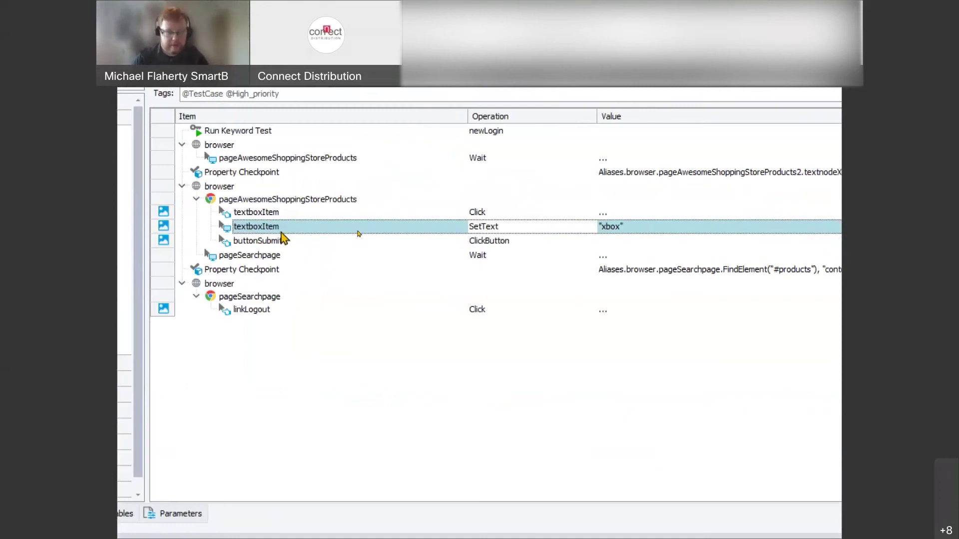
pyautogui.press('Escape')
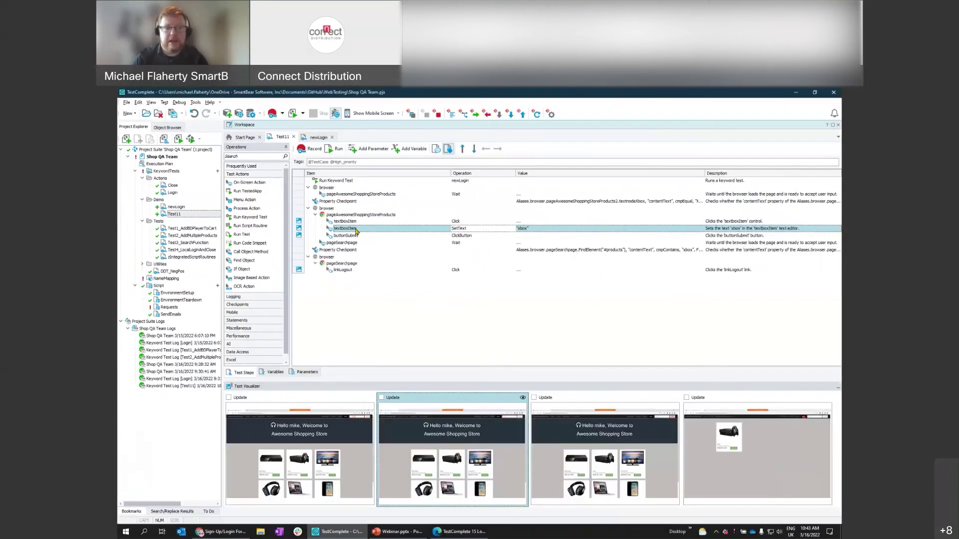
pyautogui.rightClick(356, 229)
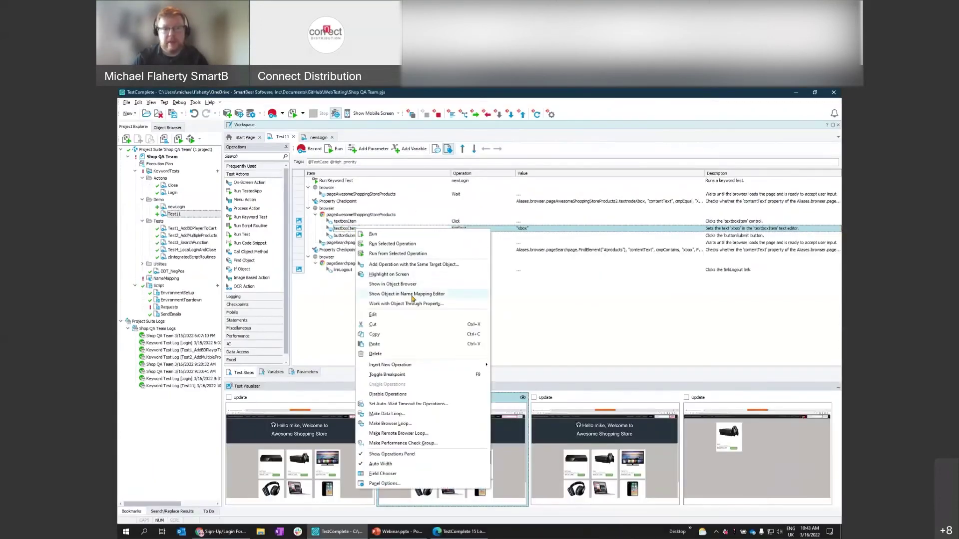
# - Show textboxItem in the Name Mapping editor, select its first selector, and start Update Selectors
pyautogui.click(413, 294)
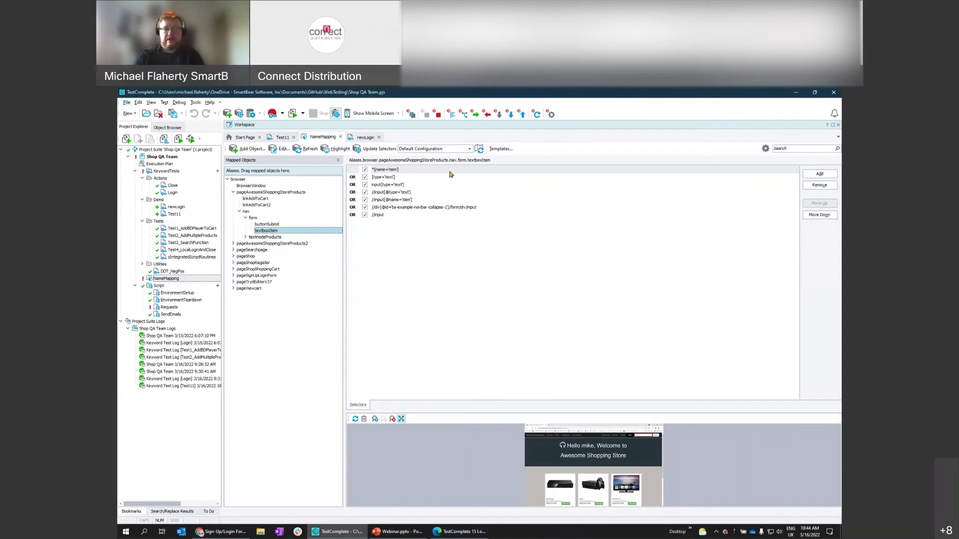
pyautogui.click(451, 171)
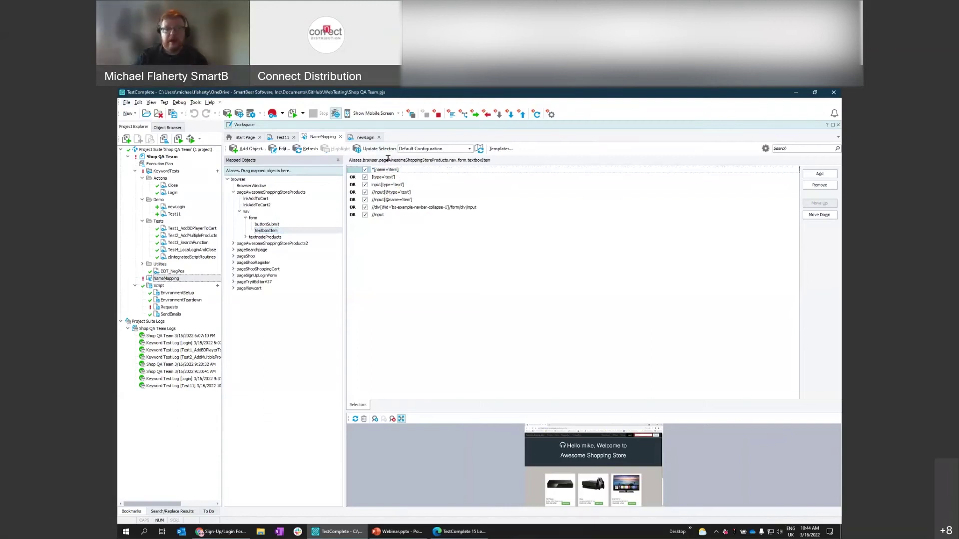
pyautogui.moveTo(346, 140); pyautogui.dragTo(419, 167)
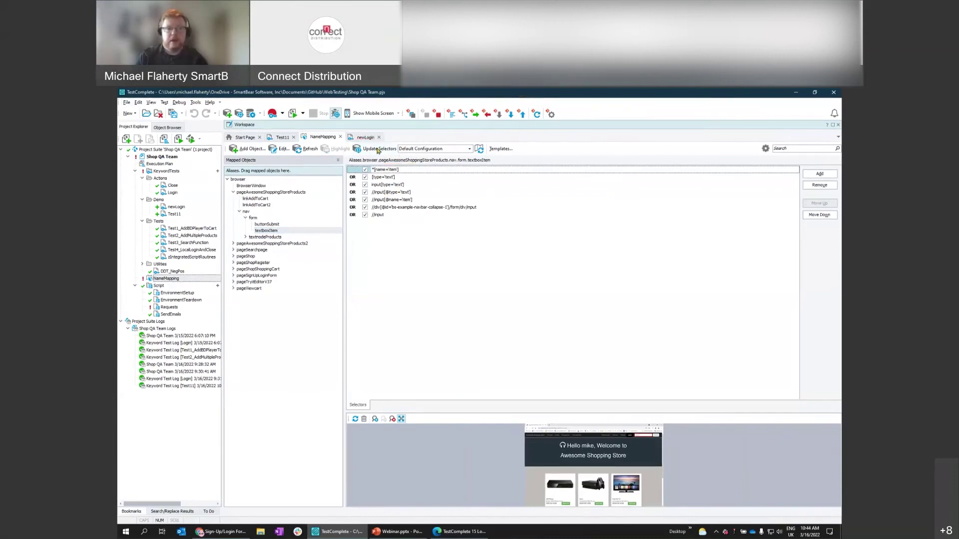
pyautogui.click(378, 149)
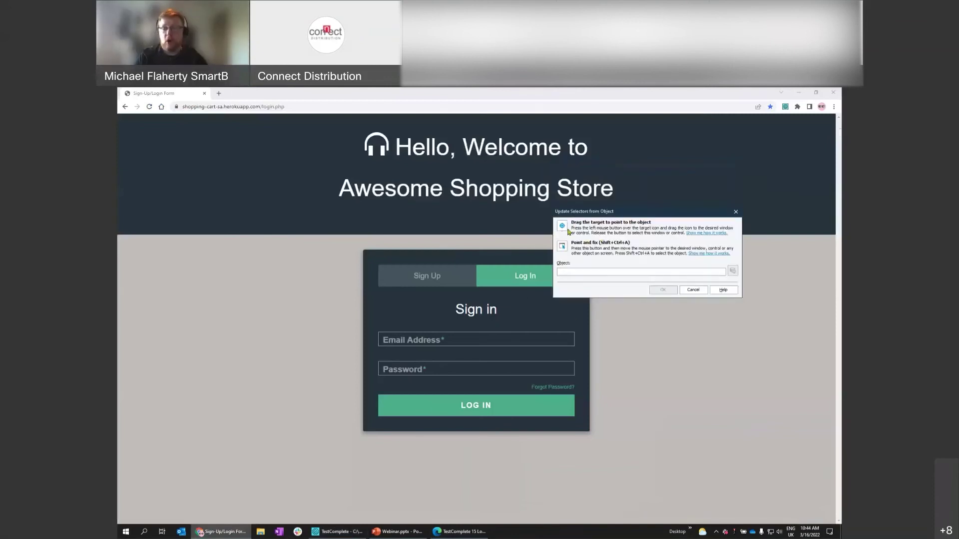
# - Cancel selector updating, rename textboxItem to searchBar with keyword tests corrected, and save the project
pyautogui.click(694, 290)
pyautogui.hotkey('alt', 'Tab')
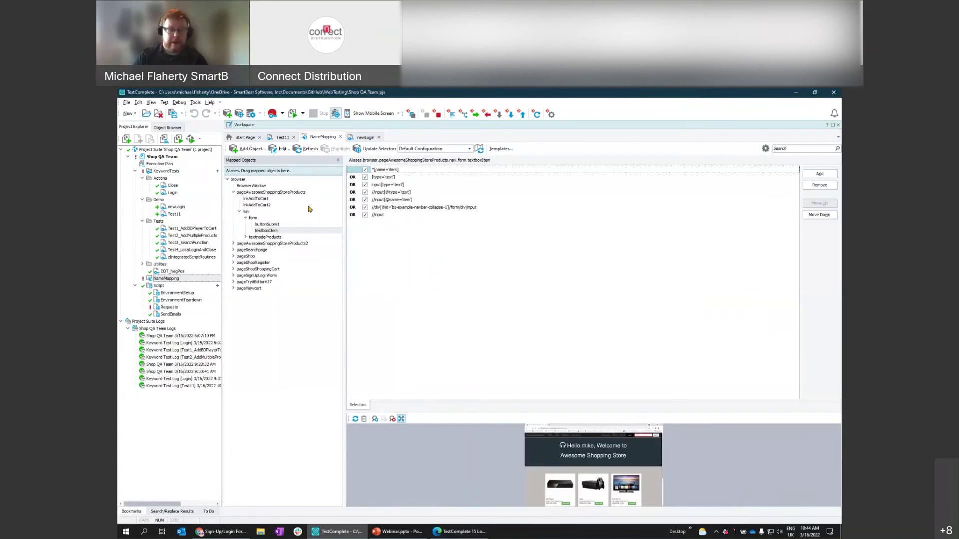
pyautogui.click(281, 231)
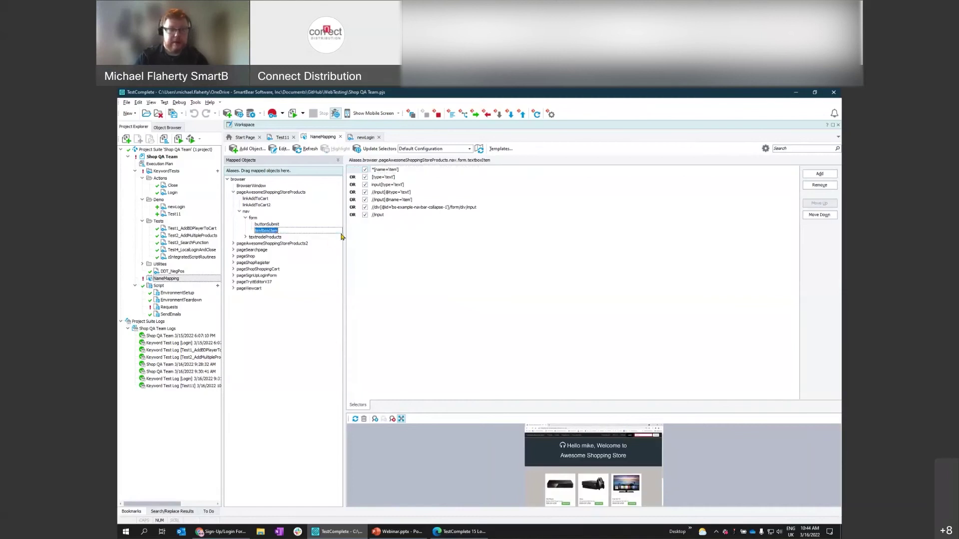
pyautogui.write('searchBar')
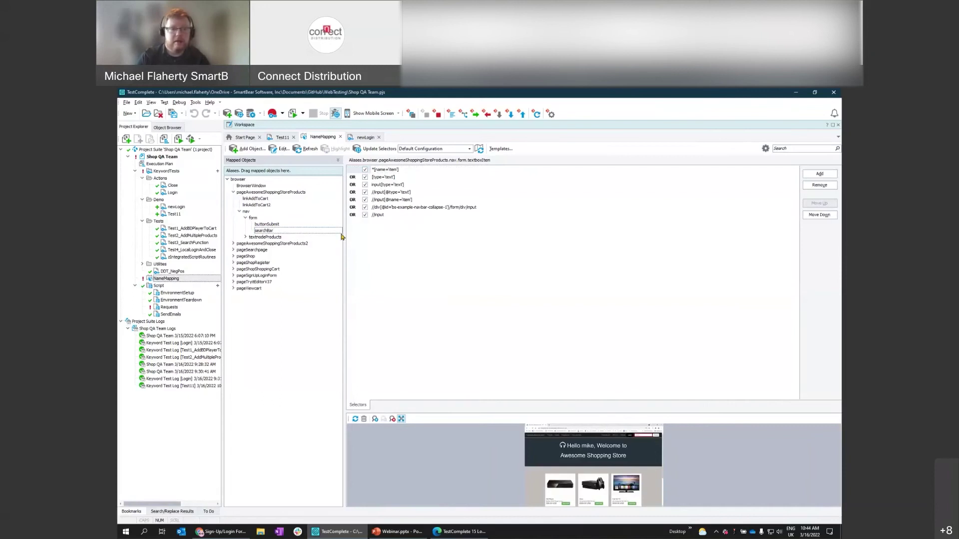
pyautogui.press('Return')
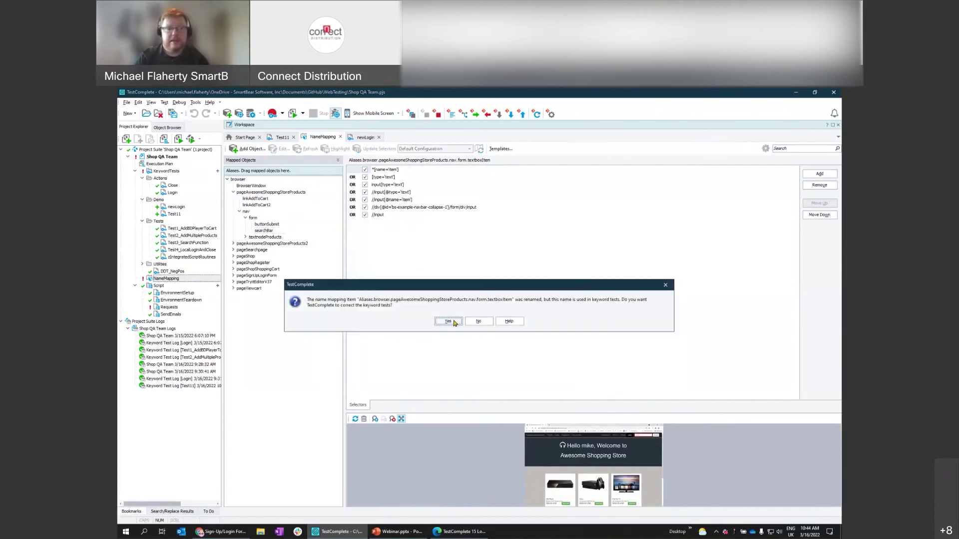
pyautogui.click(456, 321)
pyautogui.click(172, 114)
# - Check Test11 and the searchBar mapped object, leaving its name unchanged
pyautogui.click(272, 139)
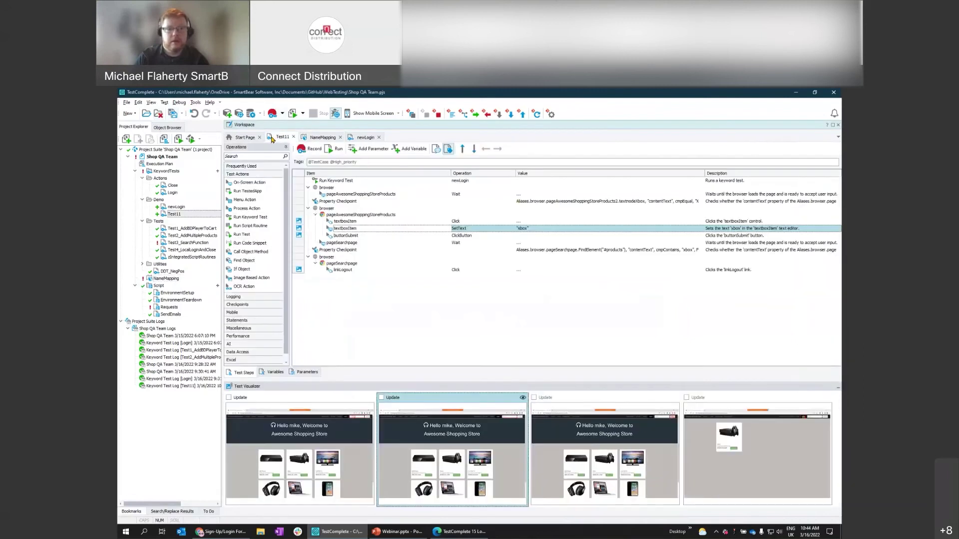
pyautogui.click(324, 138)
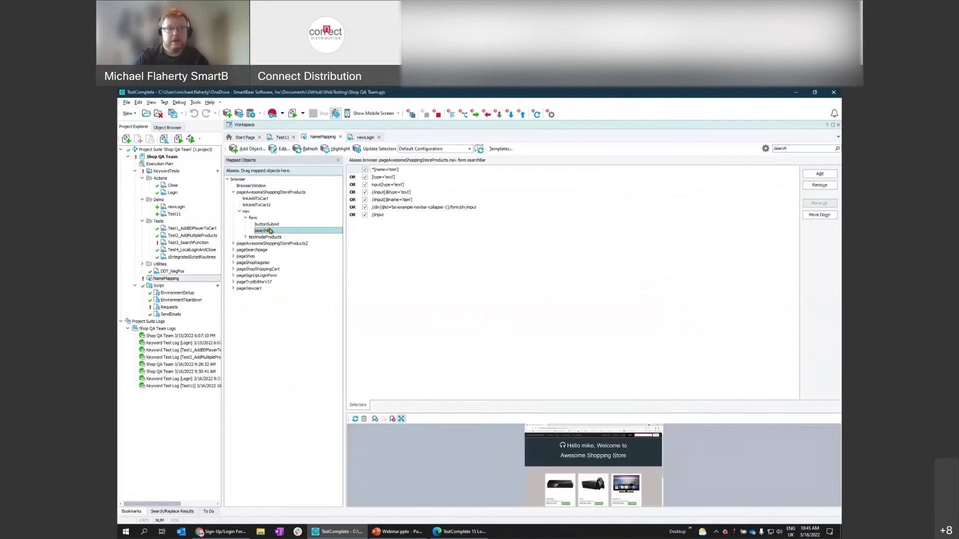
pyautogui.click(277, 230)
pyautogui.click(292, 231)
pyautogui.press('Return')
# - Locate newLogin's buttonLogin step object in the Name Mapping editor
pyautogui.click(368, 142)
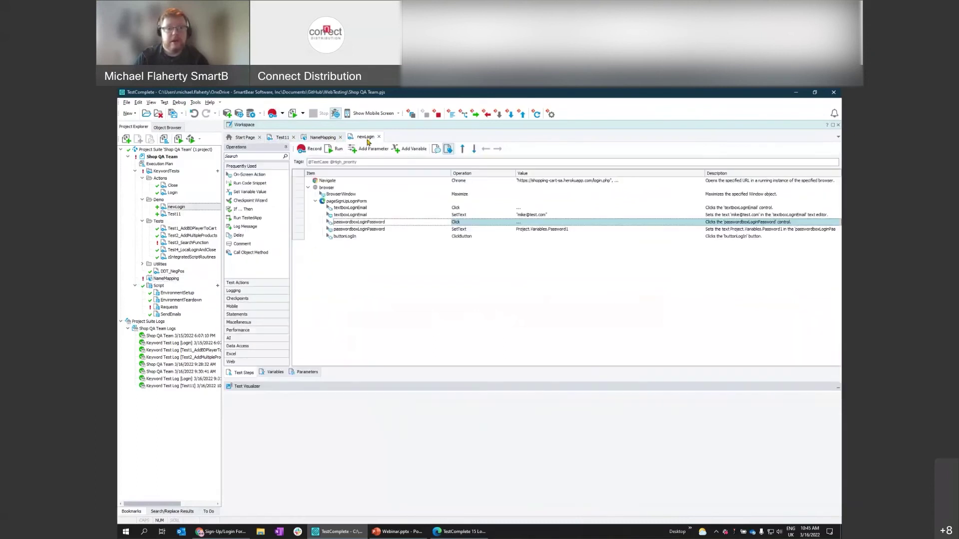
pyautogui.click(353, 216)
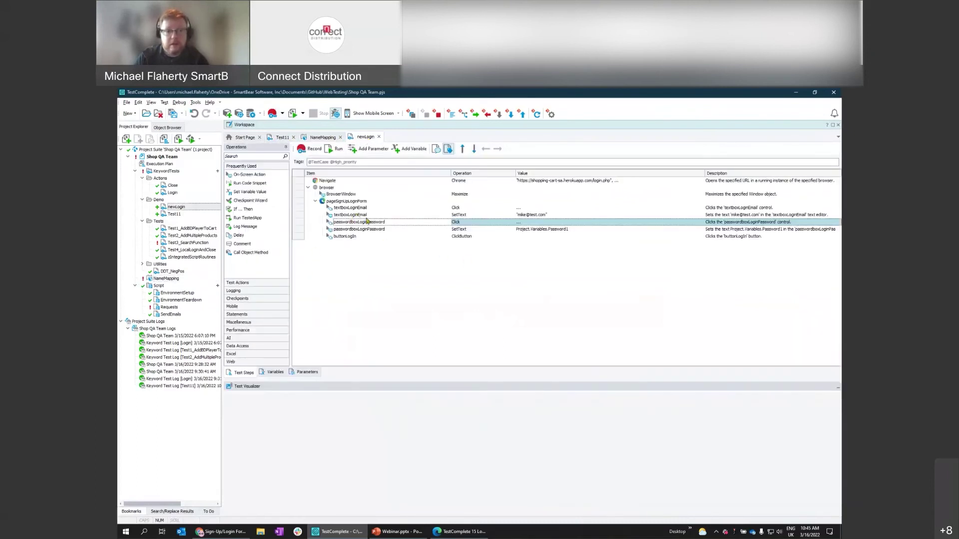
pyautogui.rightClick(353, 238)
pyautogui.click(382, 303)
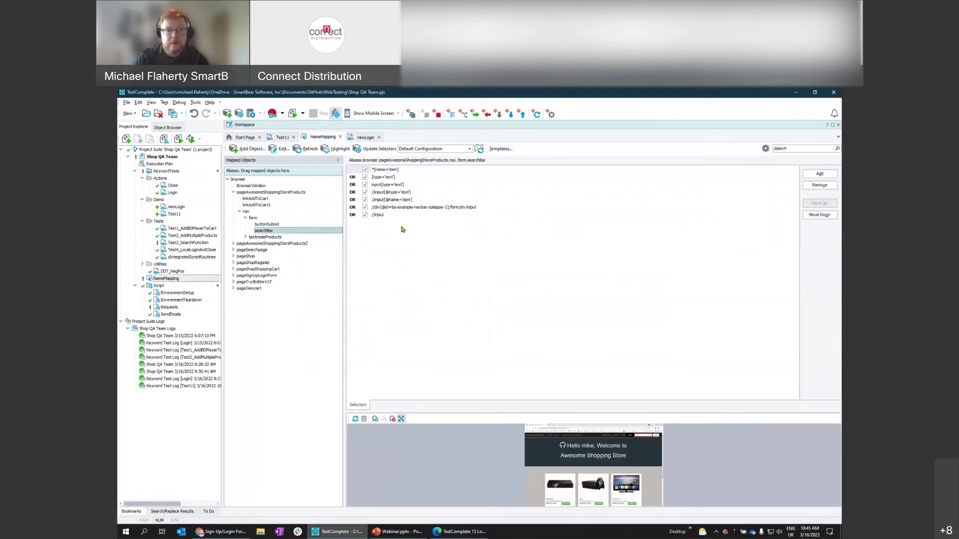
# - Rename the login button mapping to NewbuttonLogIn, correct keyword tests, and verify newLogin uses it
pyautogui.click(269, 283)
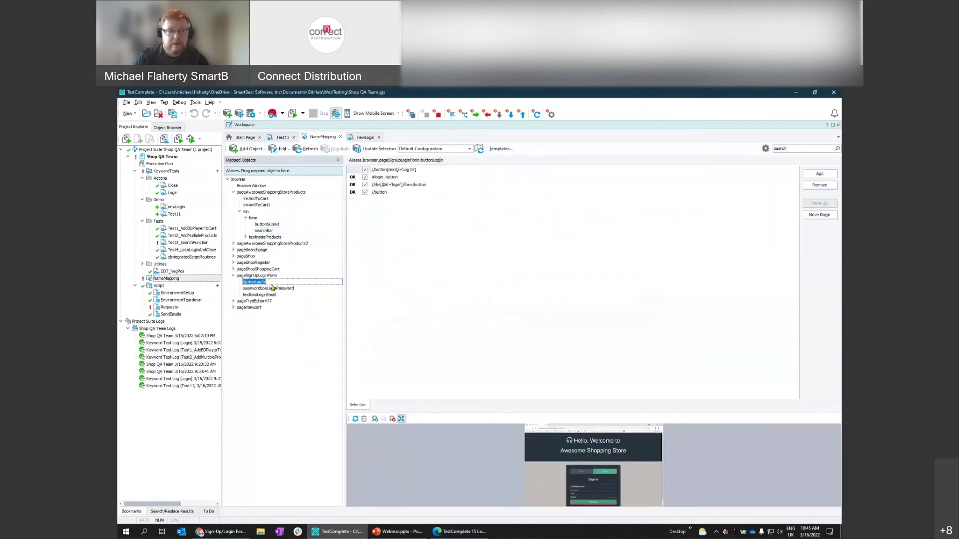
pyautogui.press('End')
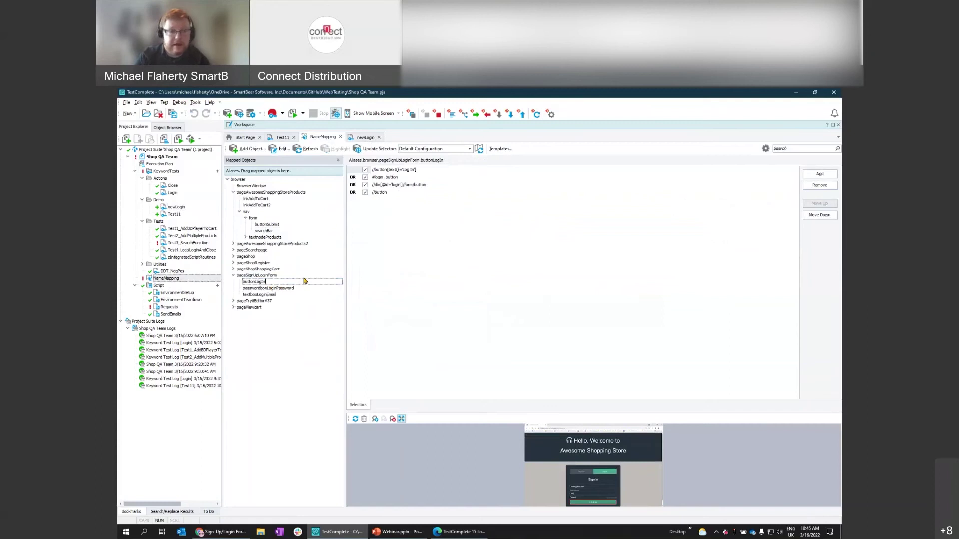
pyautogui.write('New')
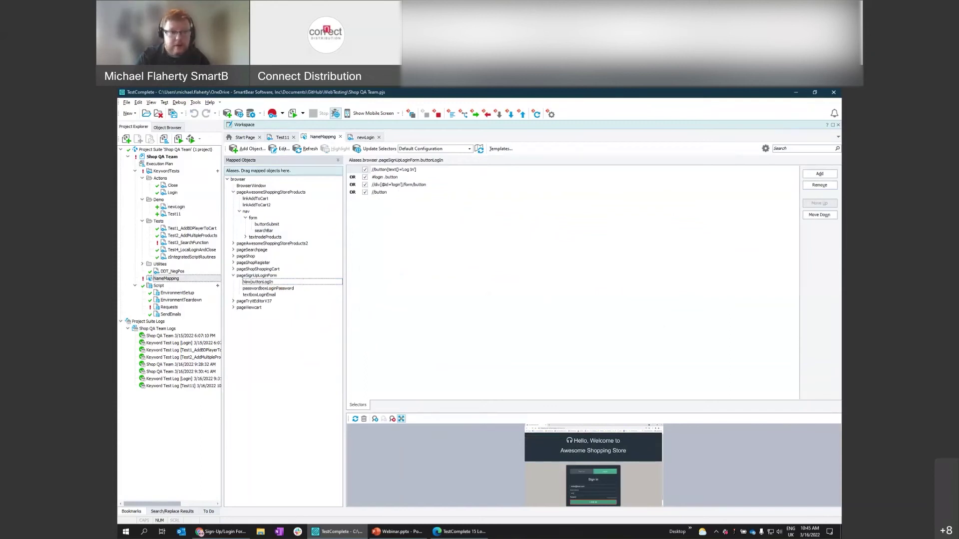
pyautogui.press('Return')
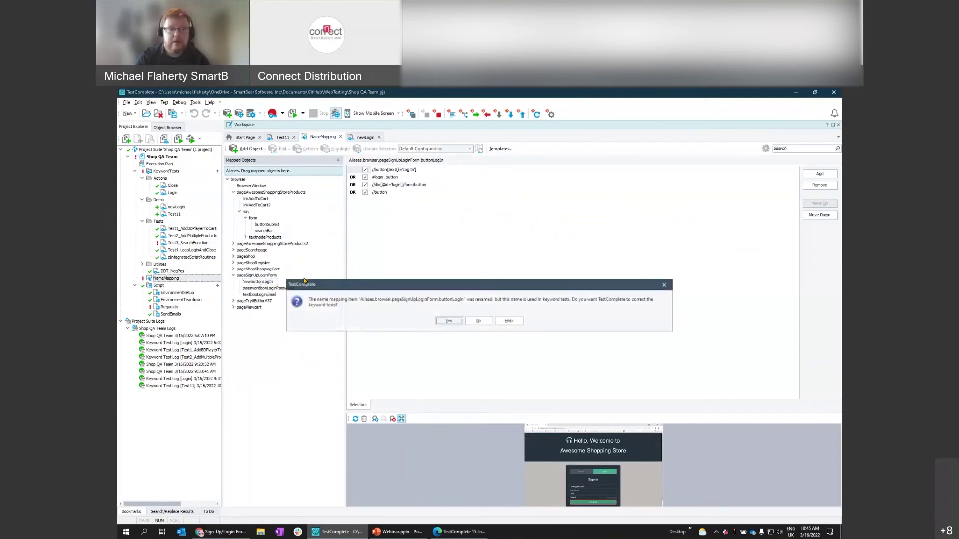
pyautogui.click(449, 321)
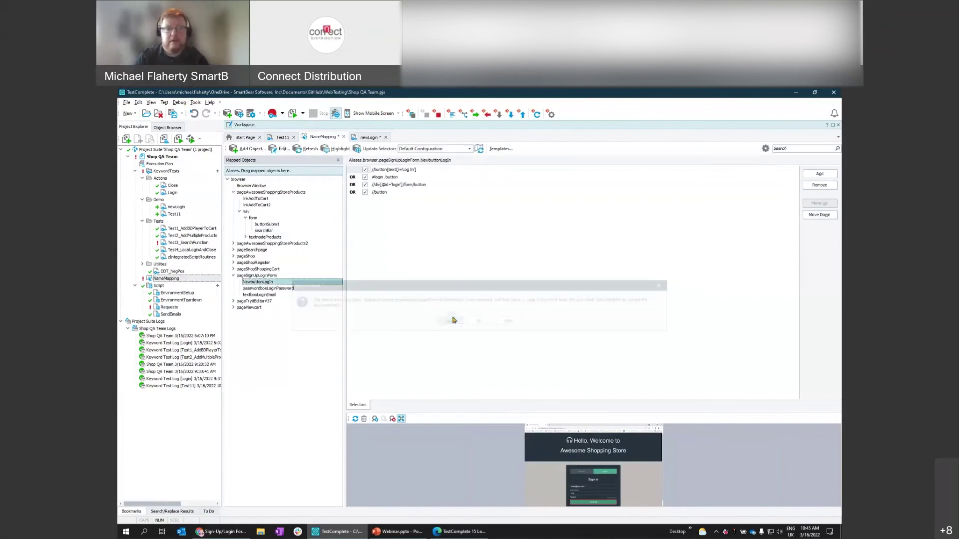
pyautogui.click(363, 138)
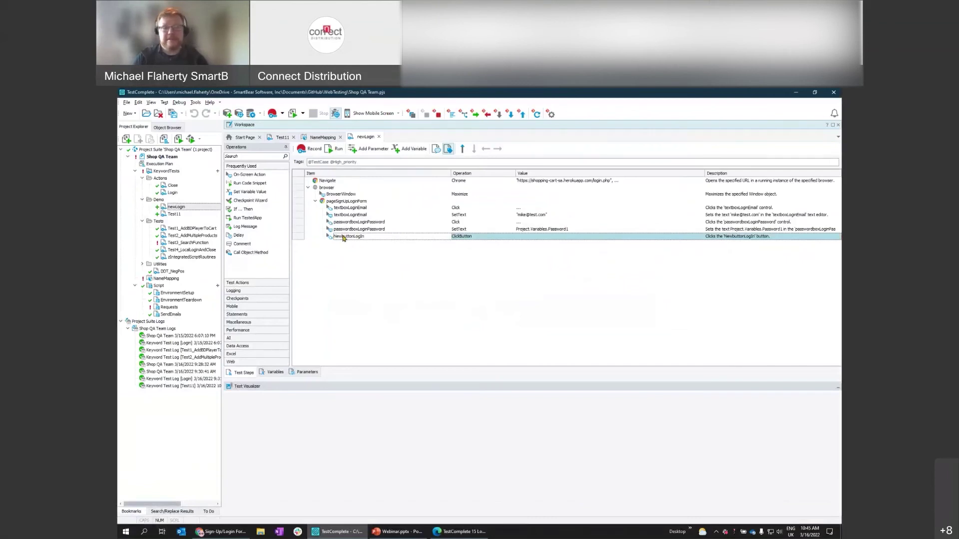
pyautogui.click(323, 139)
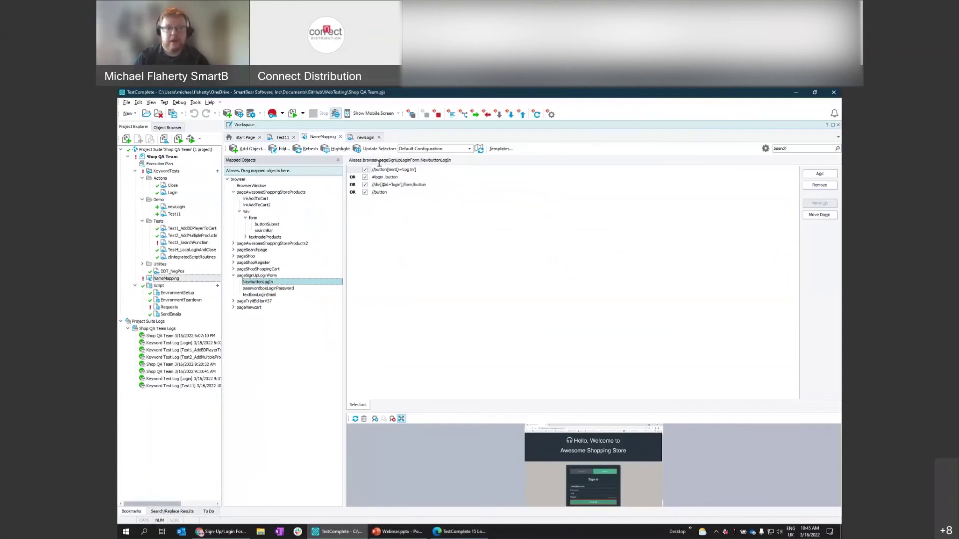
pyautogui.click(407, 232)
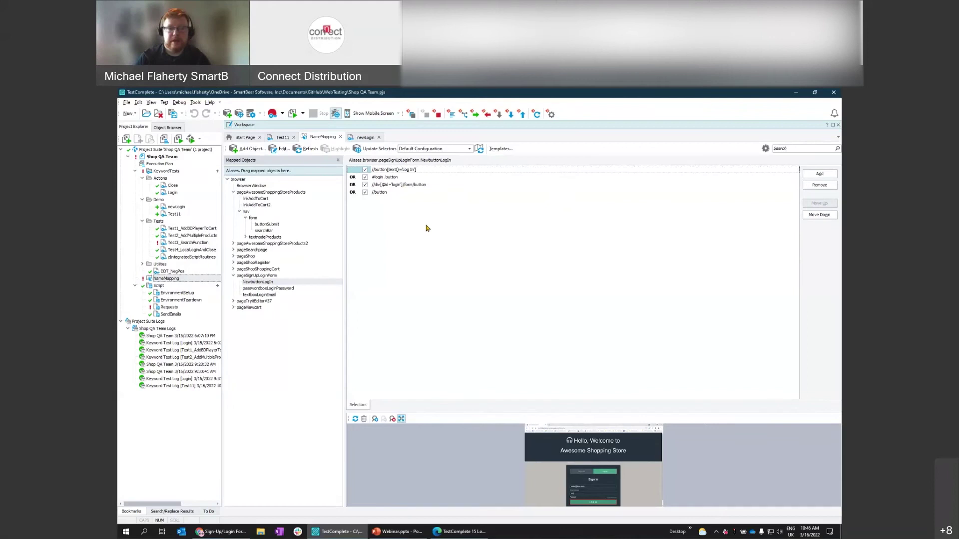
pyautogui.click(425, 179)
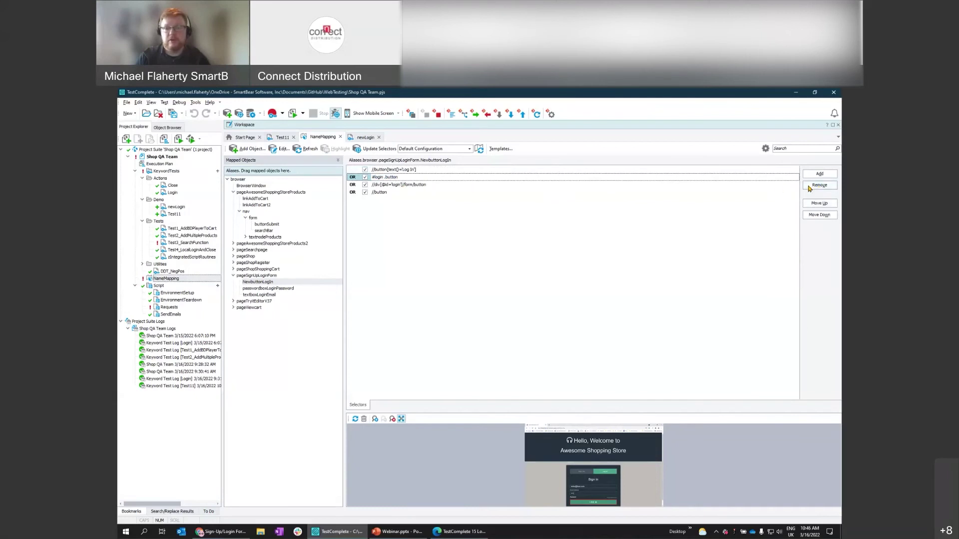
pyautogui.click(813, 187)
pyautogui.click(812, 187)
pyautogui.click(812, 187)
# - Change the remaining selector to //button[text()='Log In New'] and save
pyautogui.click(427, 169)
pyautogui.click(427, 168)
pyautogui.click(426, 168)
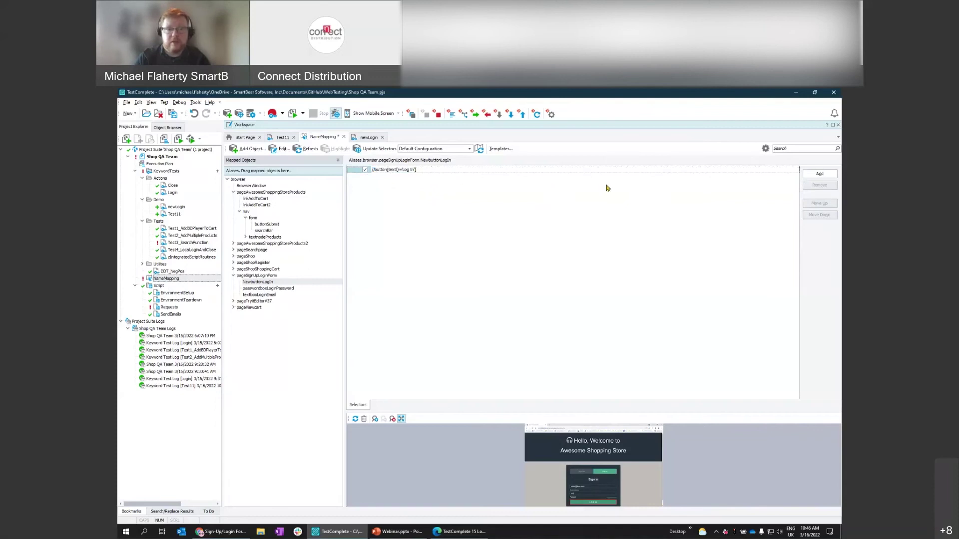
pyautogui.write('New')
pyautogui.hotkey('ctrl', 's')
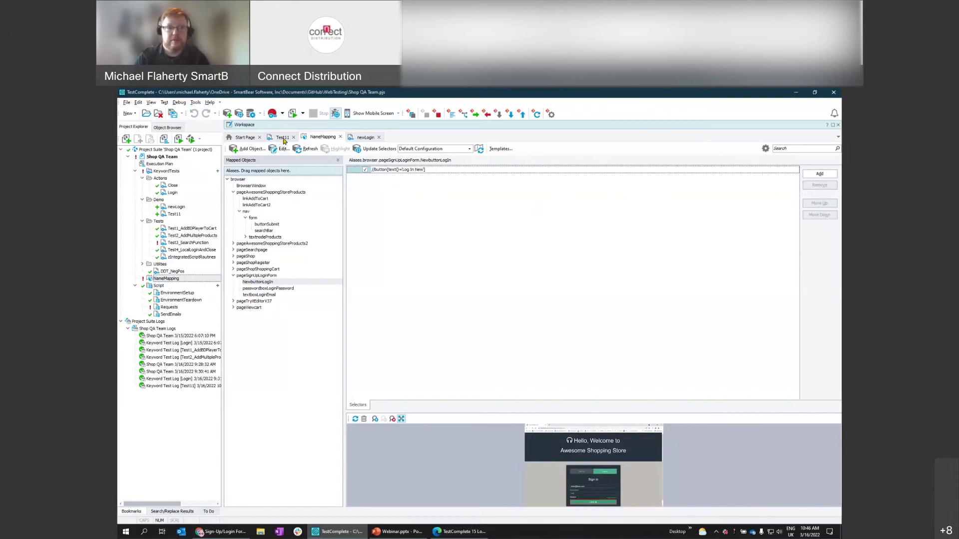
# - Run the newLogin keyword test and view the log's self-healing warning about the login button
pyautogui.click(365, 137)
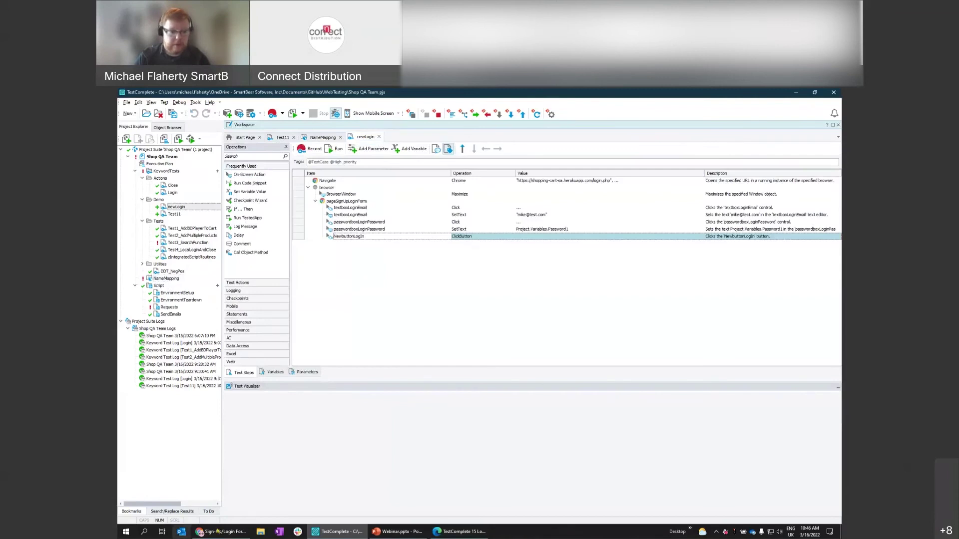
pyautogui.click(333, 150)
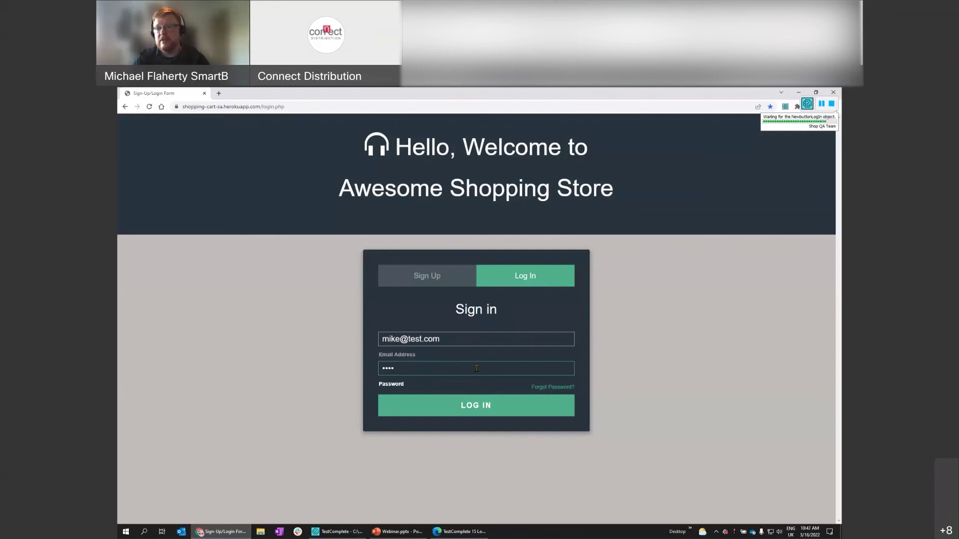
pyautogui.click(477, 407)
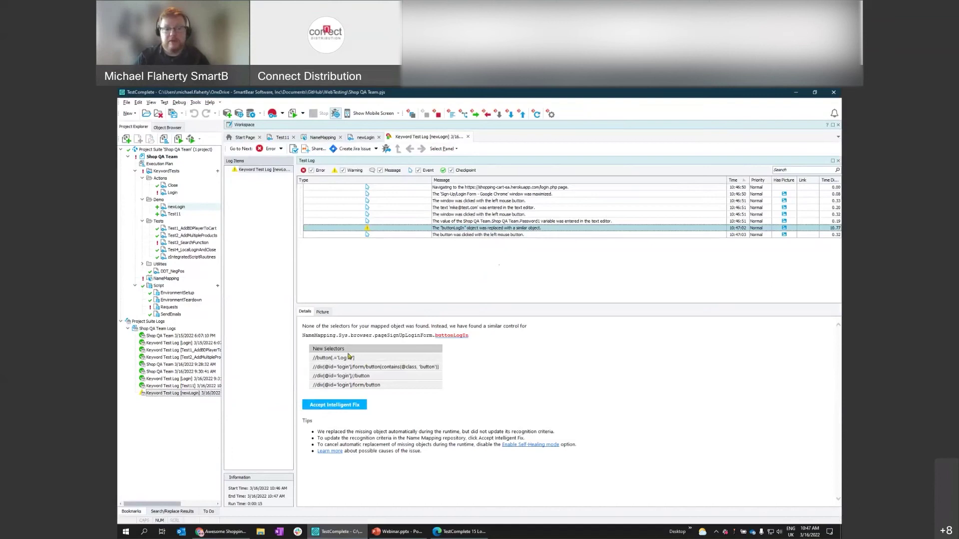
# - Accept the Intelligent Fix selectors for the login button and confirm the Name Mapping update
pyautogui.moveTo(313, 356); pyautogui.dragTo(412, 388)
pyautogui.click(414, 389)
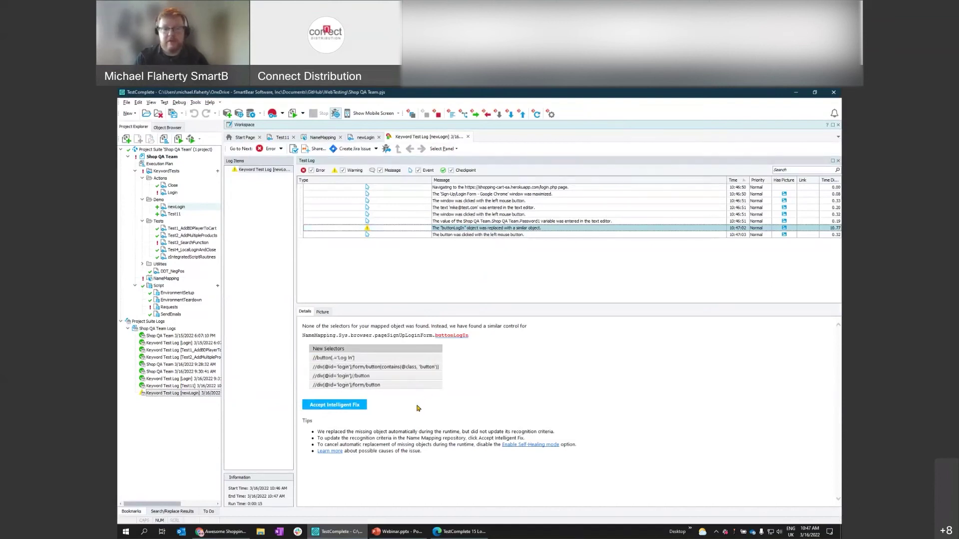
pyautogui.click(345, 406)
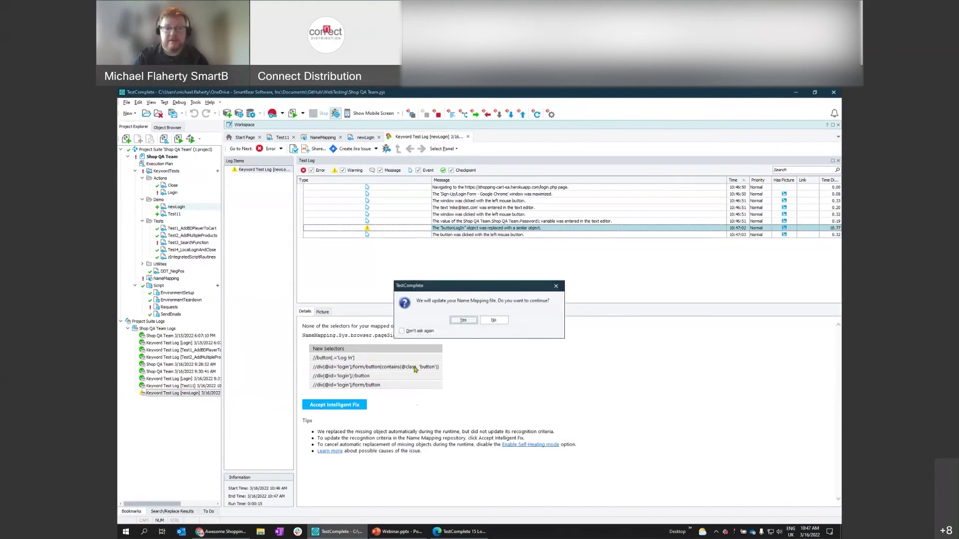
pyautogui.click(458, 321)
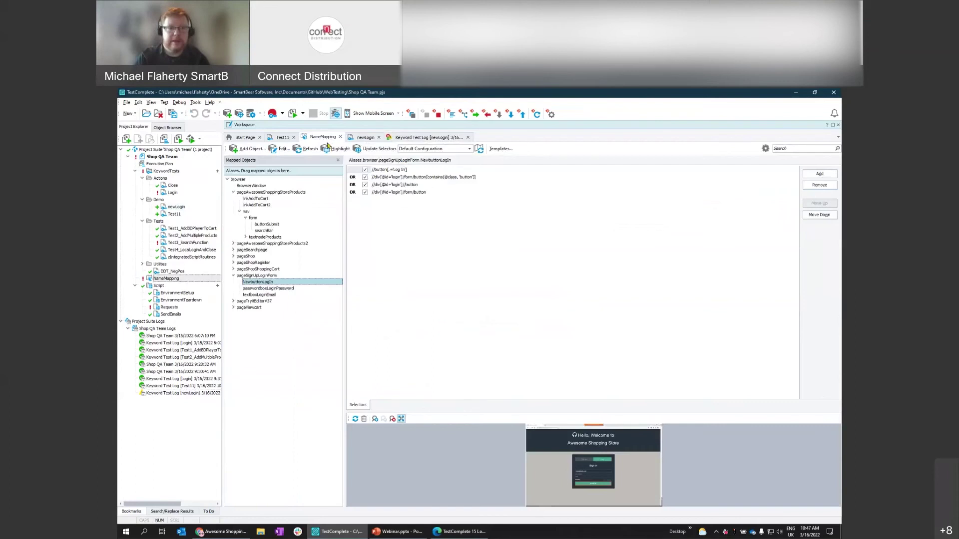
# - Close the NameMapping, newLogin and test log tabs, then show the Execution Plan
pyautogui.middleClick(322, 138)
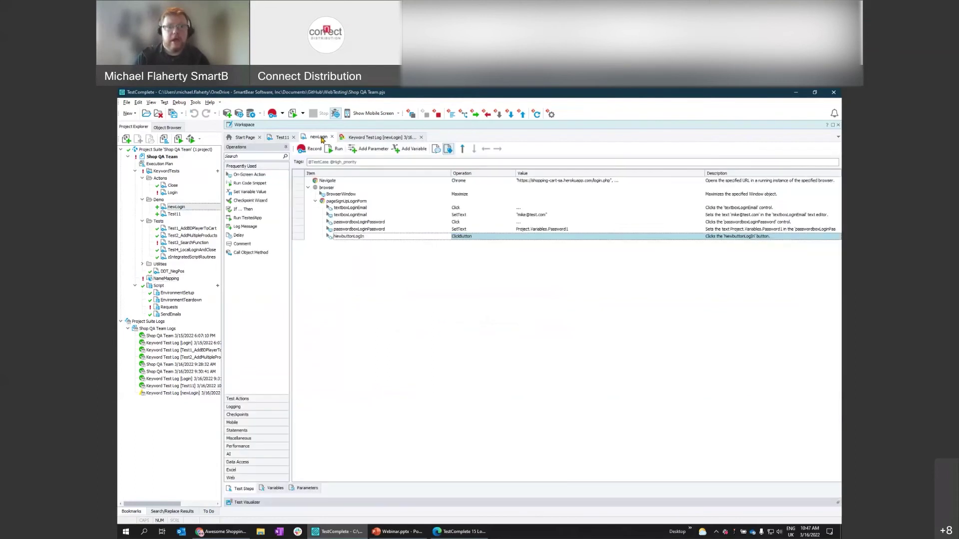
pyautogui.middleClick(325, 138)
pyautogui.middleClick(328, 138)
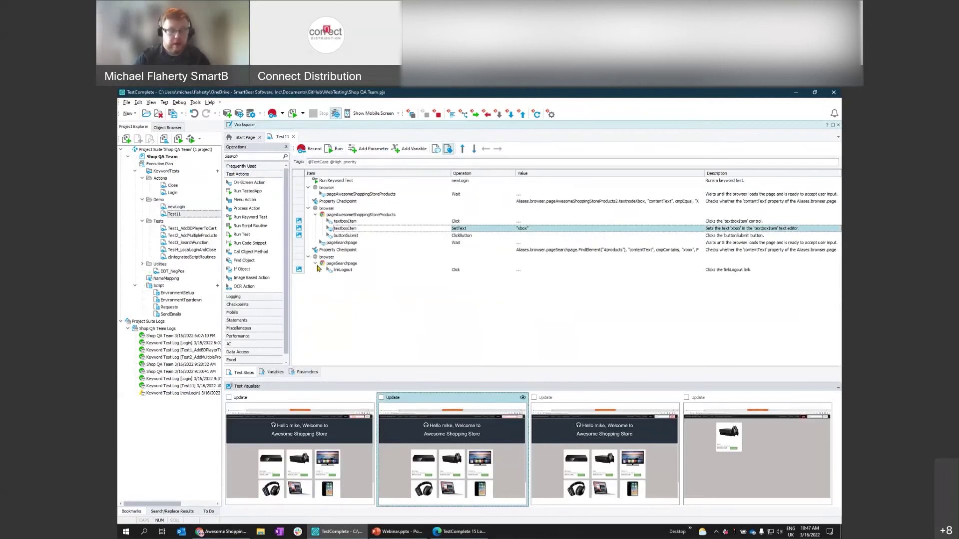
pyautogui.click(166, 165)
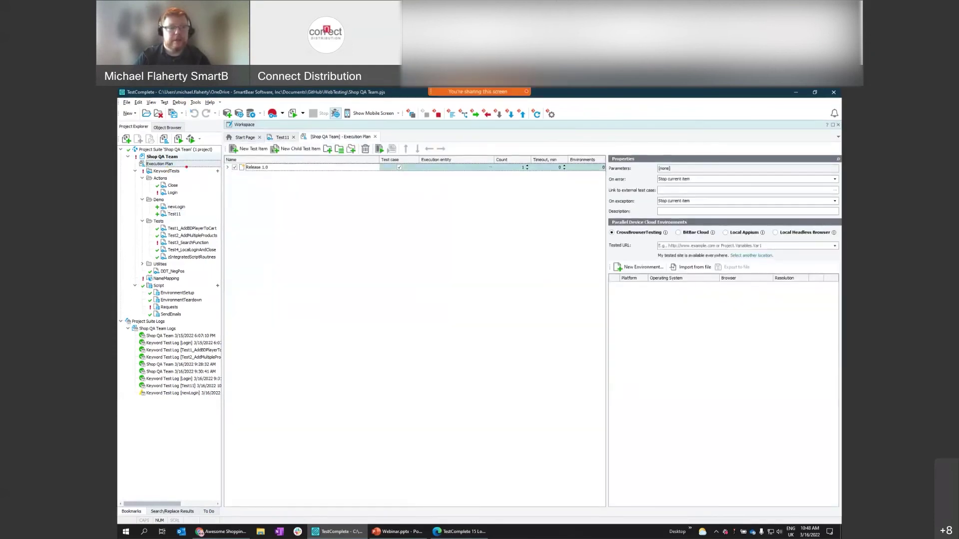
# - Expand Release 1.0 and add the Actions Login test to the end of the execution plan
pyautogui.moveTo(123, 154); pyautogui.dragTo(227, 192)
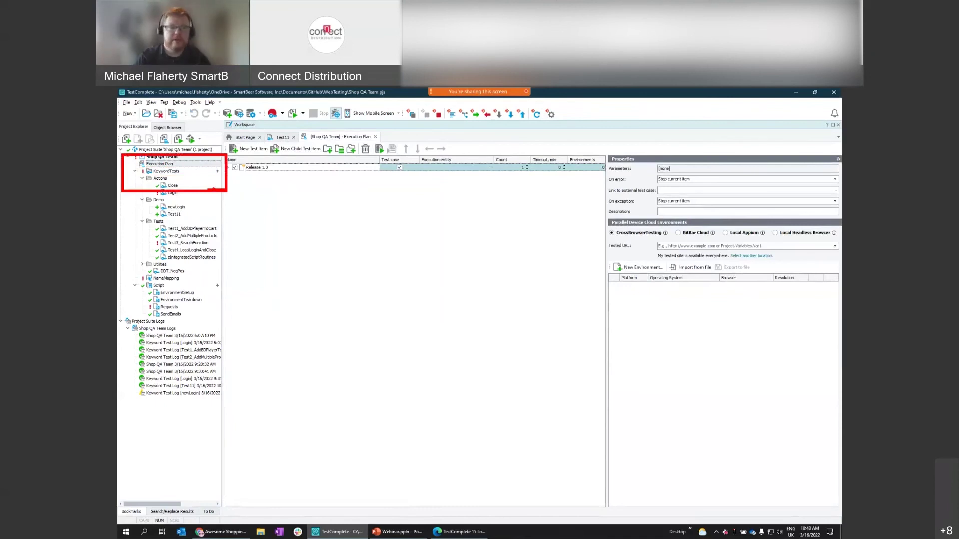
pyautogui.press('Escape')
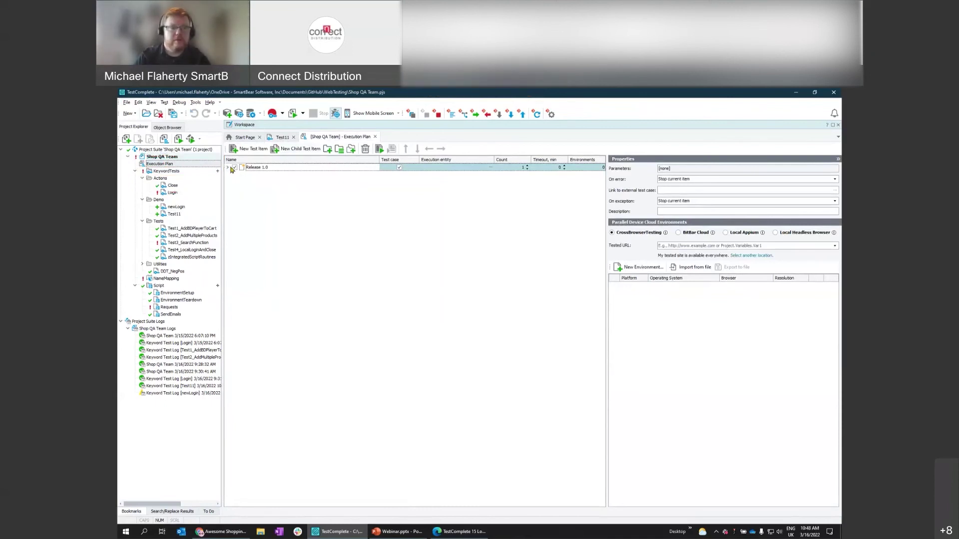
pyautogui.click(228, 169)
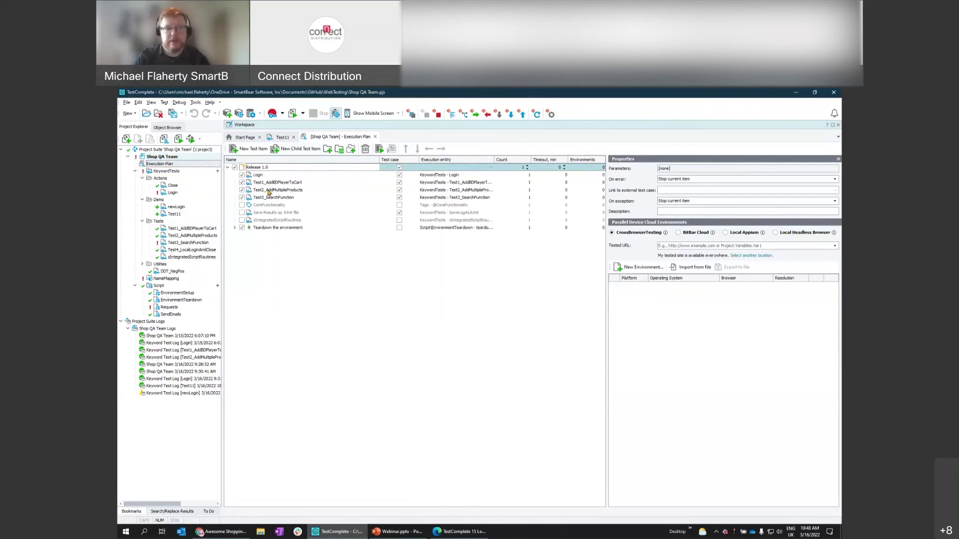
pyautogui.click(192, 228)
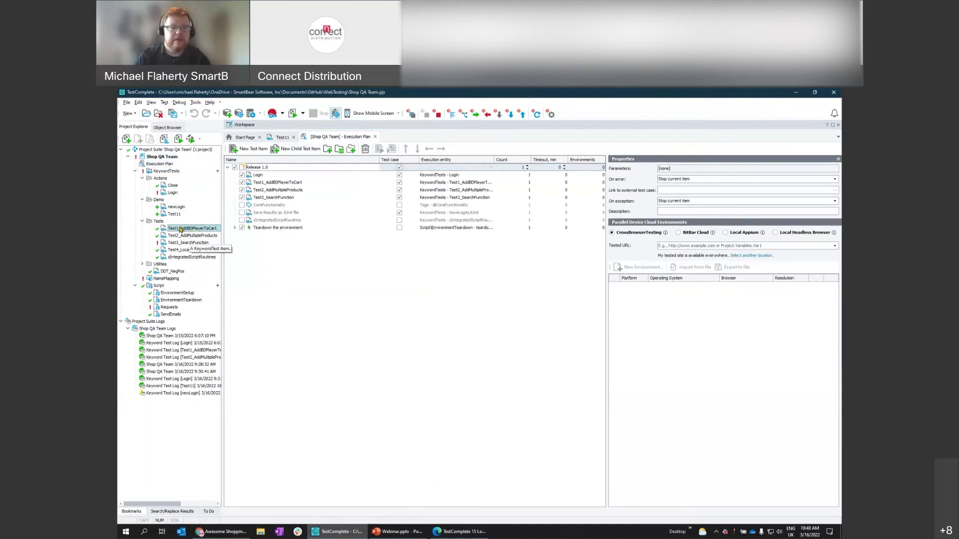
pyautogui.click(172, 193)
pyautogui.moveTo(253, 278); pyautogui.dragTo(252, 238)
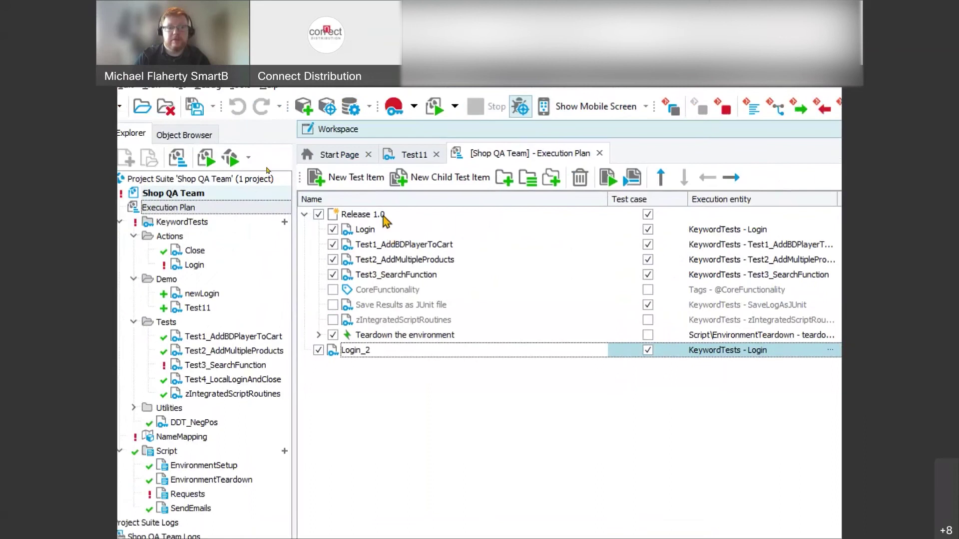
# - Review the plan items from Release 1.0 through the teardown's Close test
pyautogui.click(341, 212)
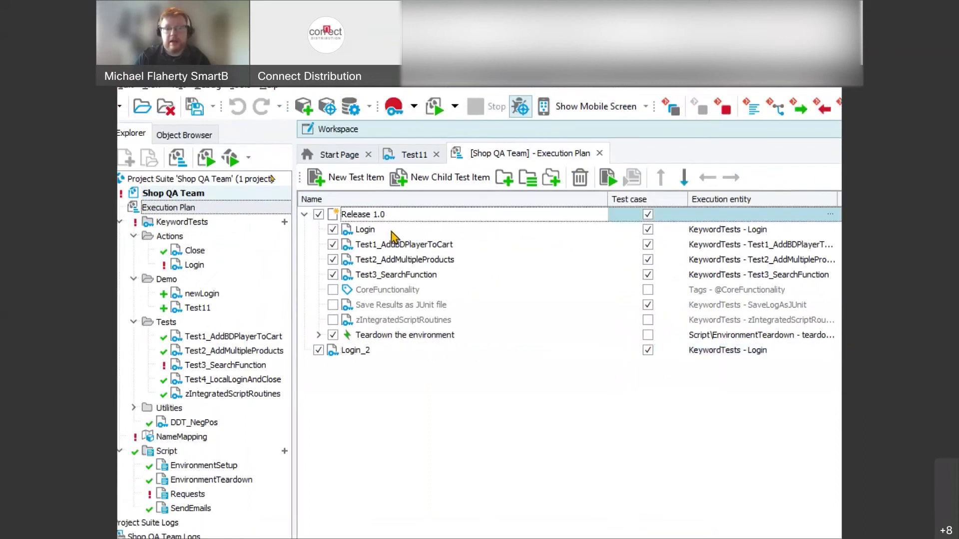
pyautogui.click(394, 233)
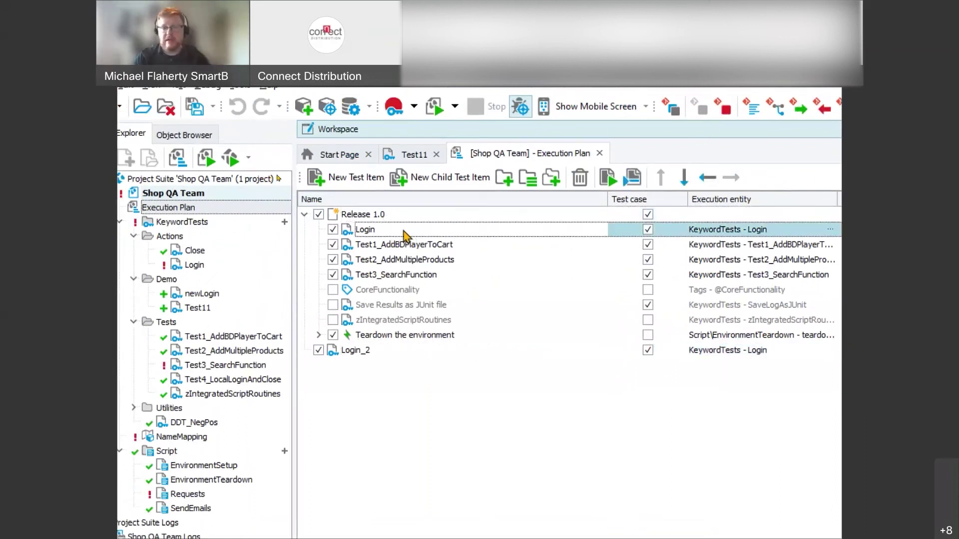
pyautogui.click(395, 246)
pyautogui.keyDown('shift'); pyautogui.click(398, 277); pyautogui.keyUp('shift')
pyautogui.click(392, 338)
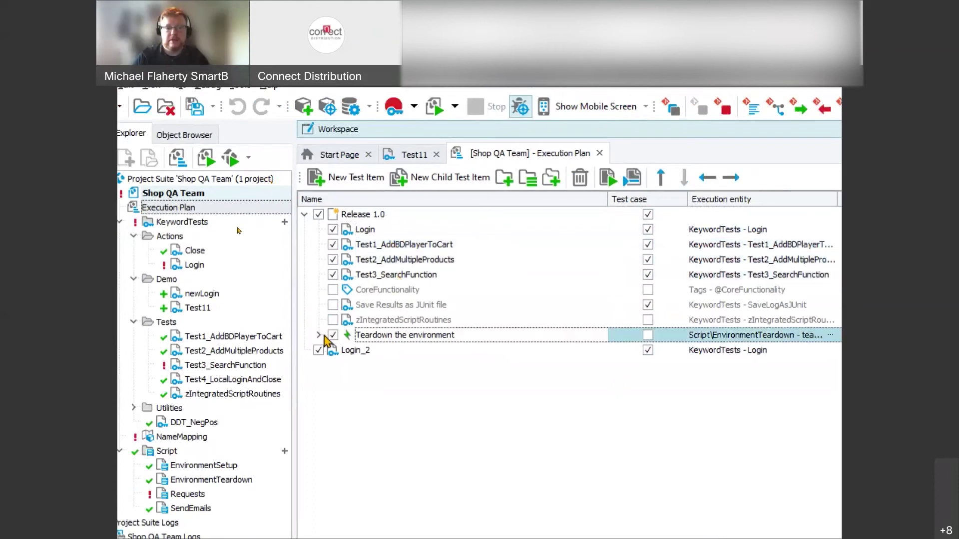
pyautogui.click(319, 335)
pyautogui.click(422, 351)
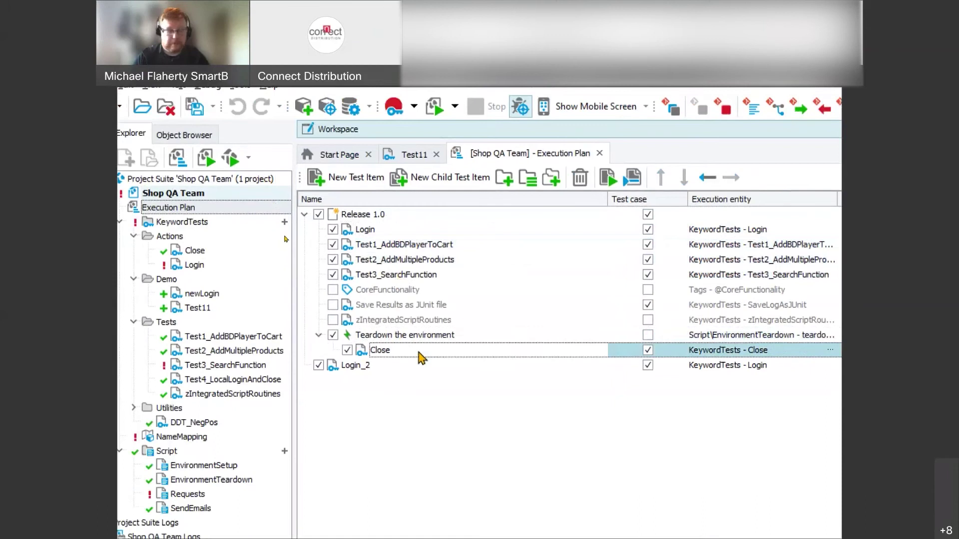
# - Disable the Login_2 entry and run the project's execution plan
pyautogui.click(318, 365)
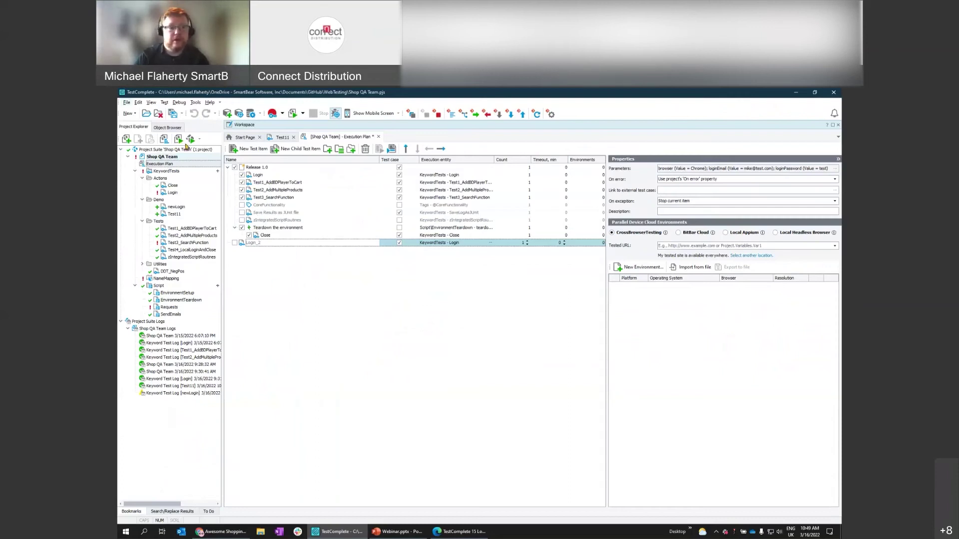
pyautogui.moveTo(194, 200); pyautogui.dragTo(181, 146)
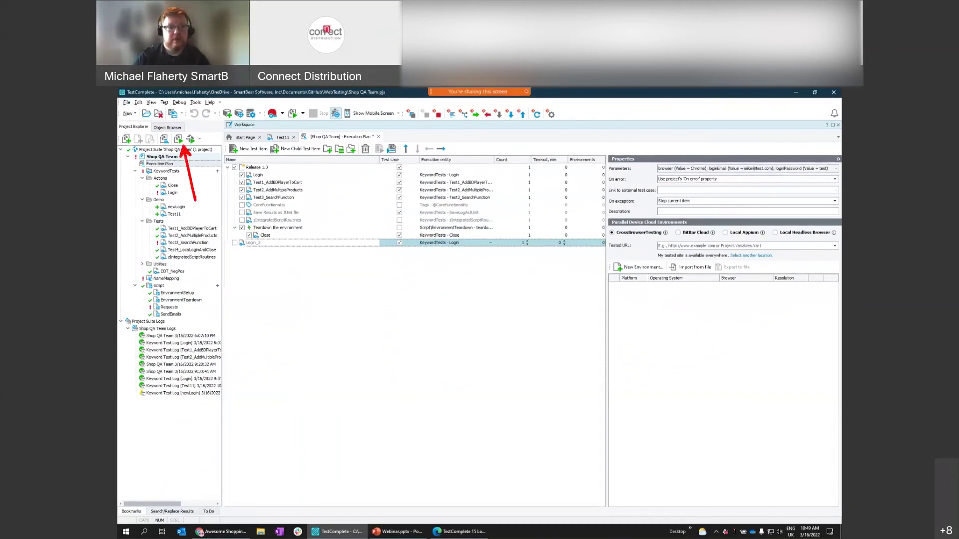
pyautogui.click(178, 140)
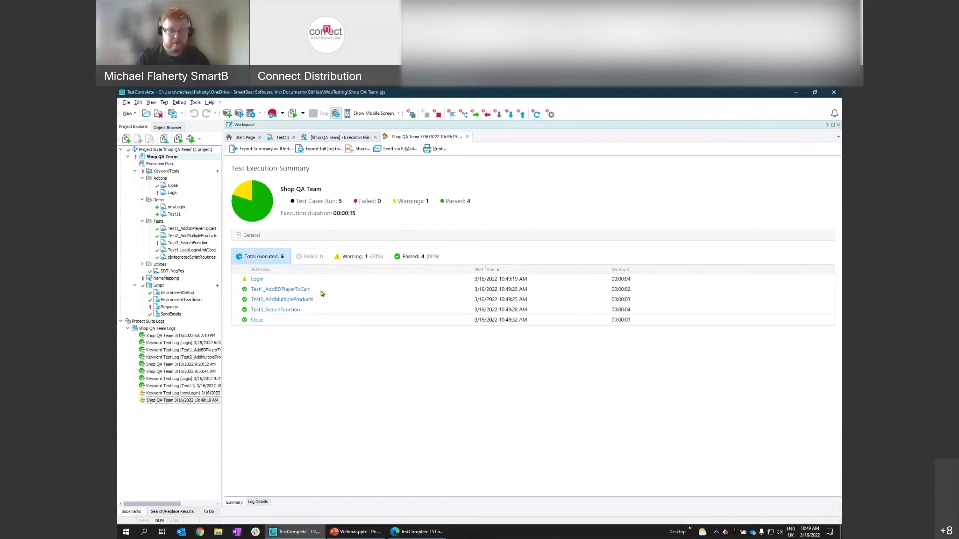
pyautogui.moveTo(355, 284)
pyautogui.mouseDown()
pyautogui.moveTo(321, 289)
pyautogui.moveTo(366, 296)
pyautogui.moveTo(352, 321)
pyautogui.mouseUp()
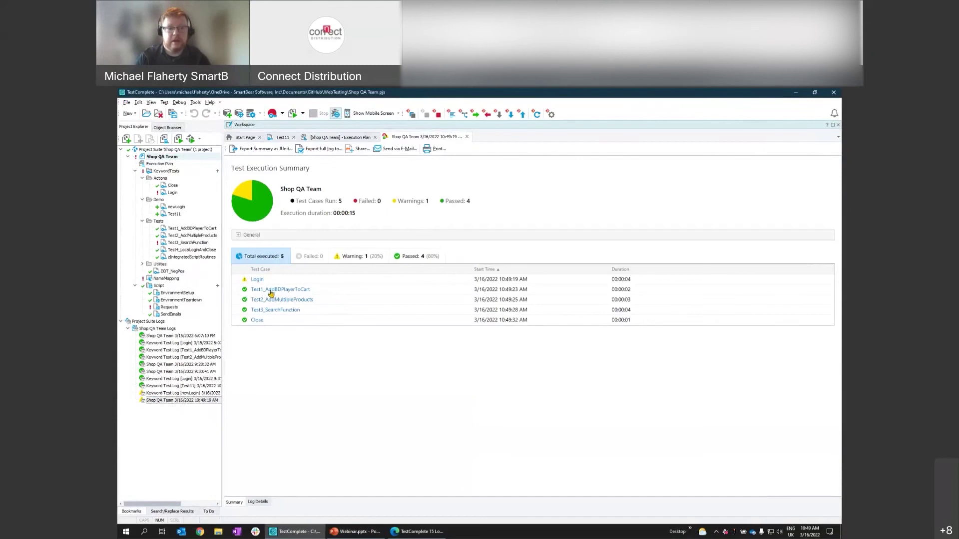
pyautogui.click(289, 290)
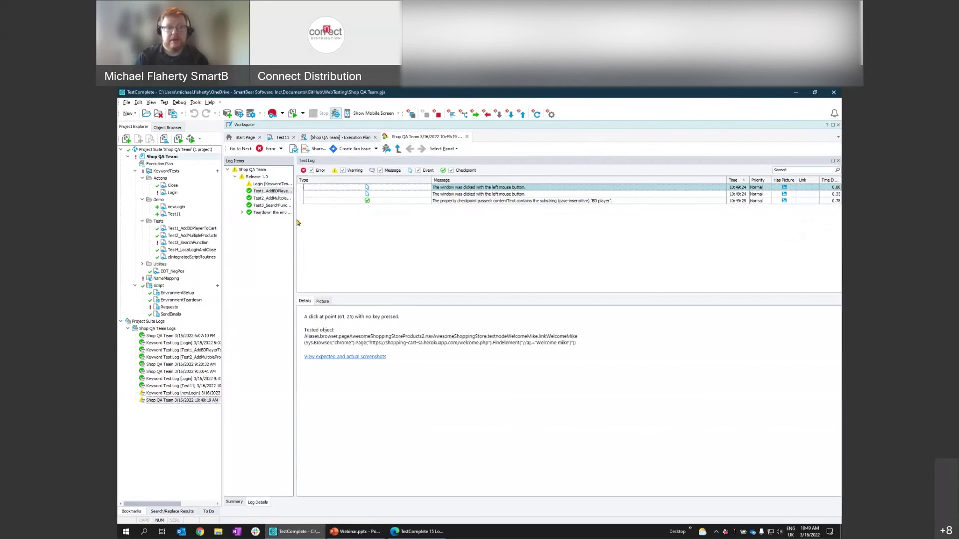
pyautogui.click(323, 301)
pyautogui.click(458, 197)
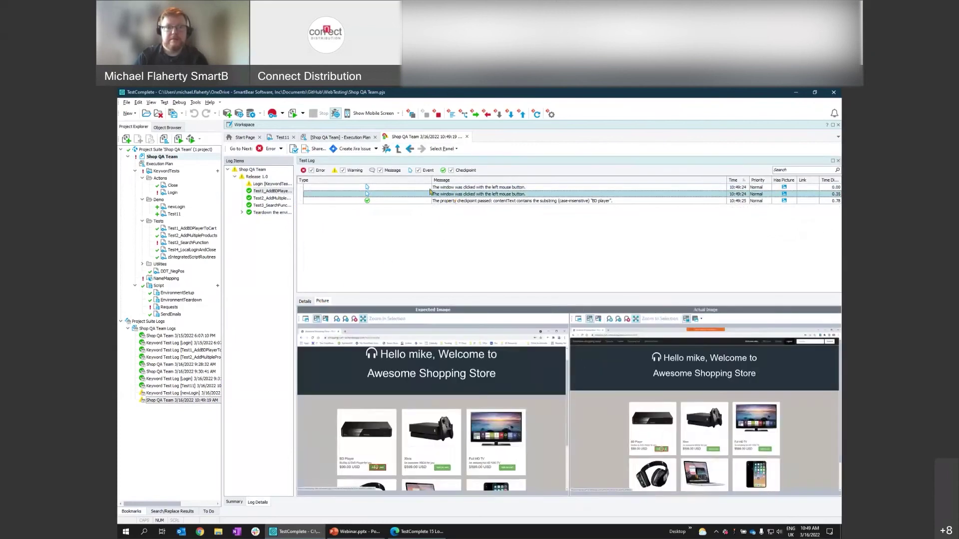
pyautogui.click(456, 201)
pyautogui.click(273, 194)
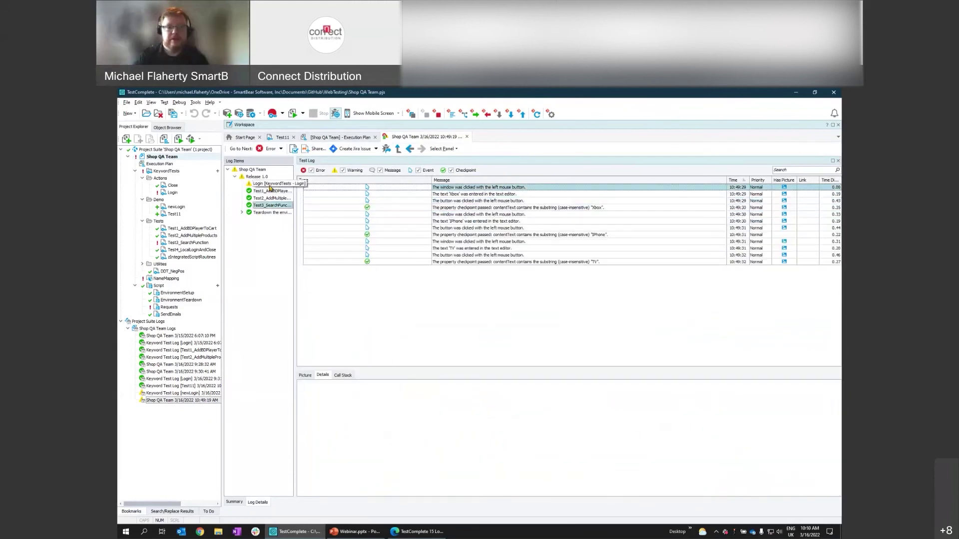
pyautogui.click(270, 184)
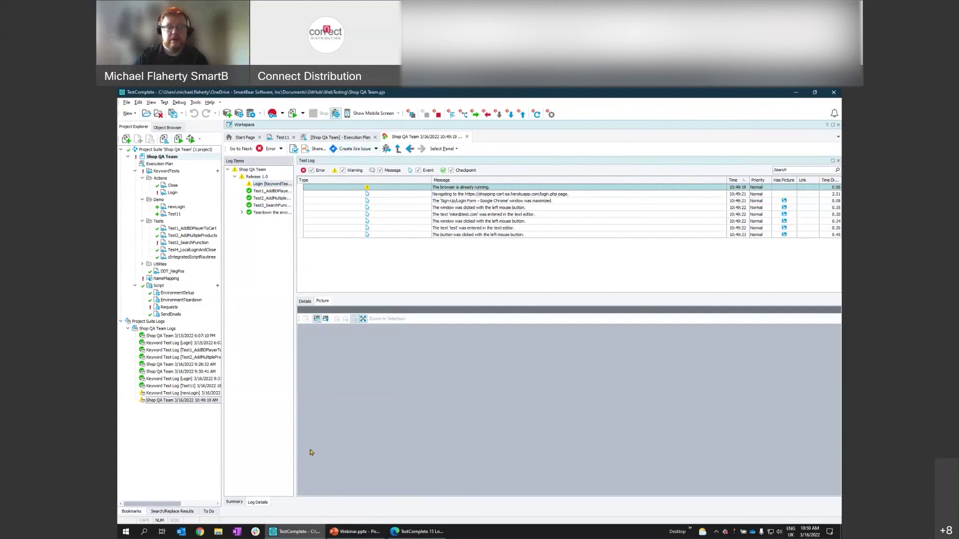
pyautogui.click(233, 503)
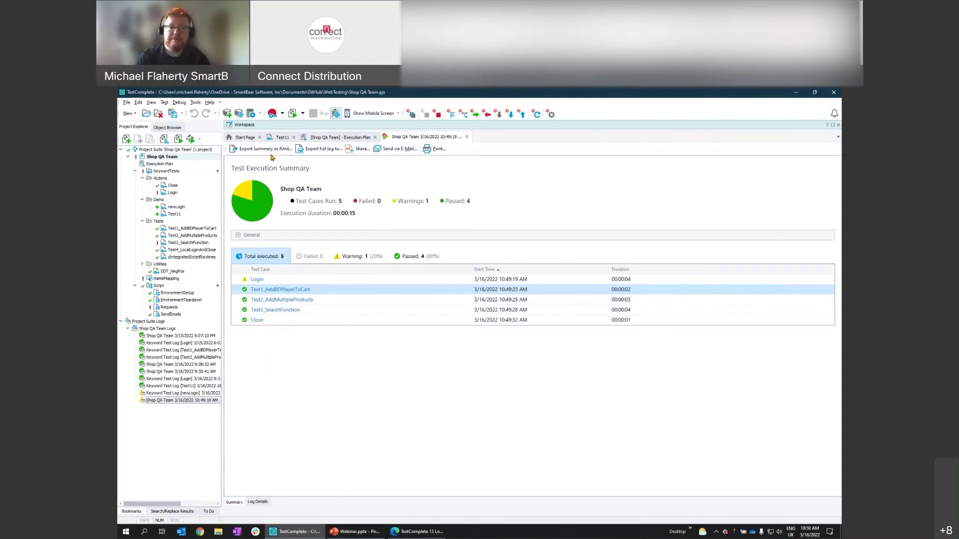
# - Cancel the full log export, then advance the PowerPoint slide to reveal CrossBrowserTesting
pyautogui.click(323, 149)
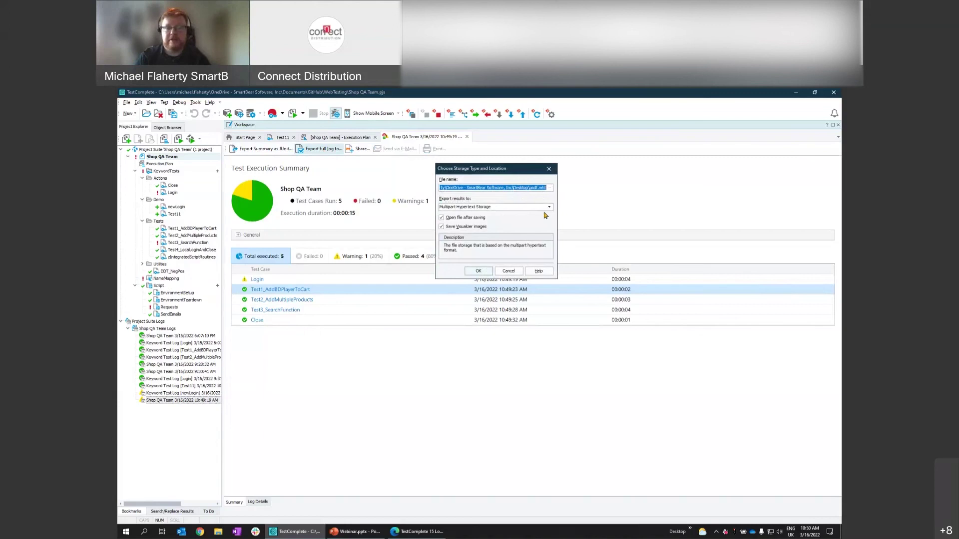
pyautogui.click(513, 273)
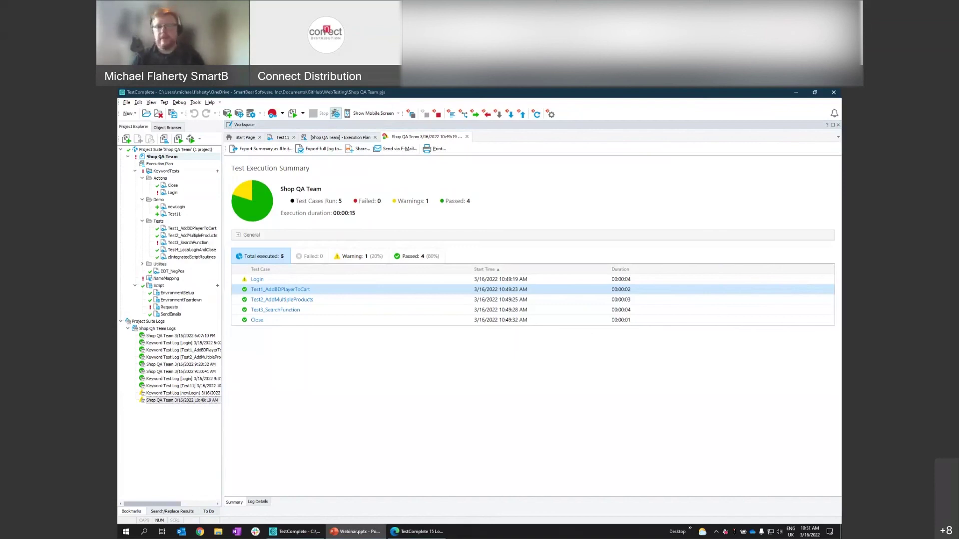
pyautogui.hotkey('alt', 'Tab')
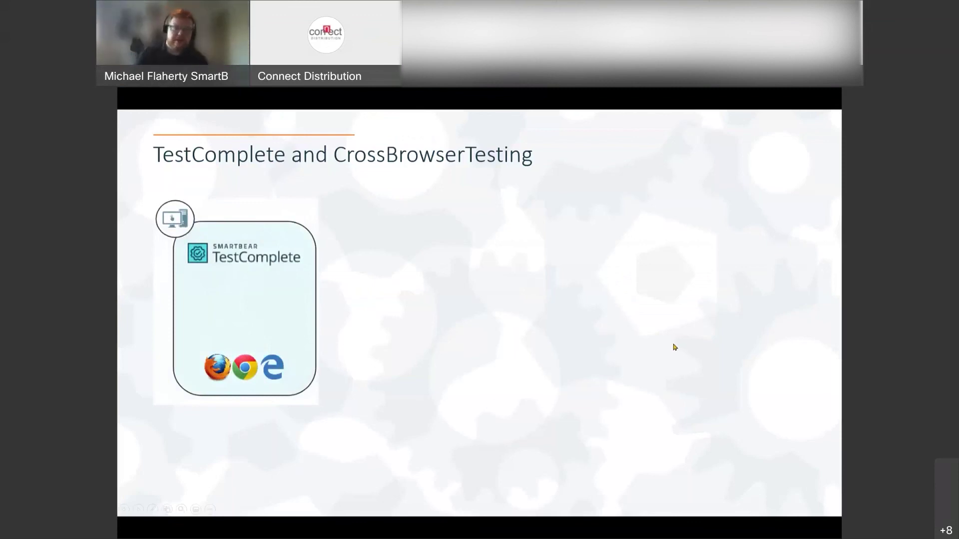
pyautogui.click(684, 337)
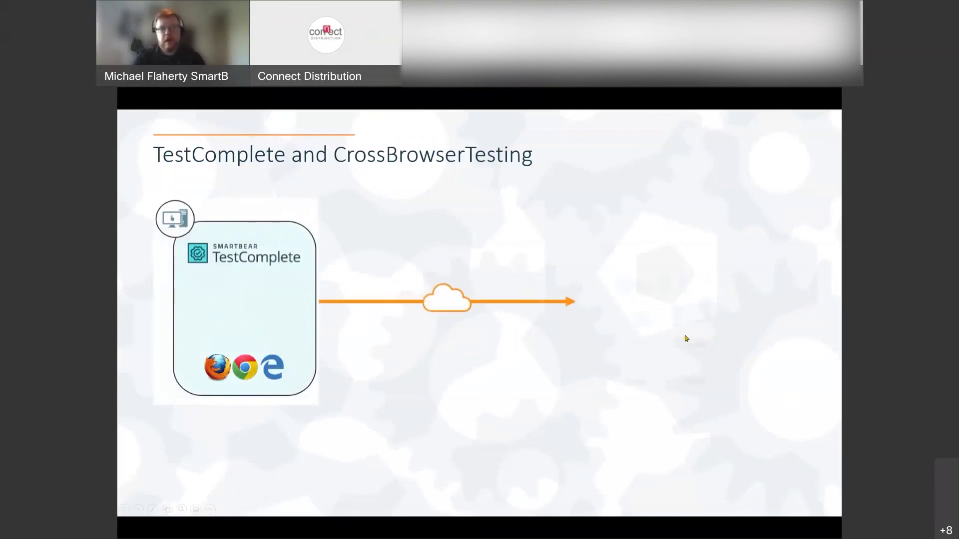
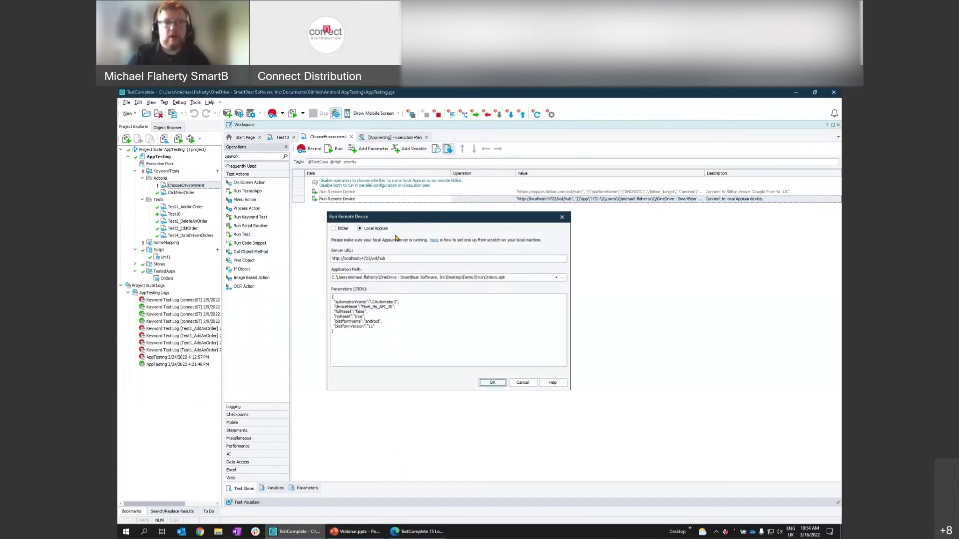
pyautogui.moveTo(403, 224)
pyautogui.mouseDown()
pyautogui.moveTo(354, 235)
pyautogui.moveTo(386, 260)
pyautogui.moveTo(431, 266)
pyautogui.mouseUp()
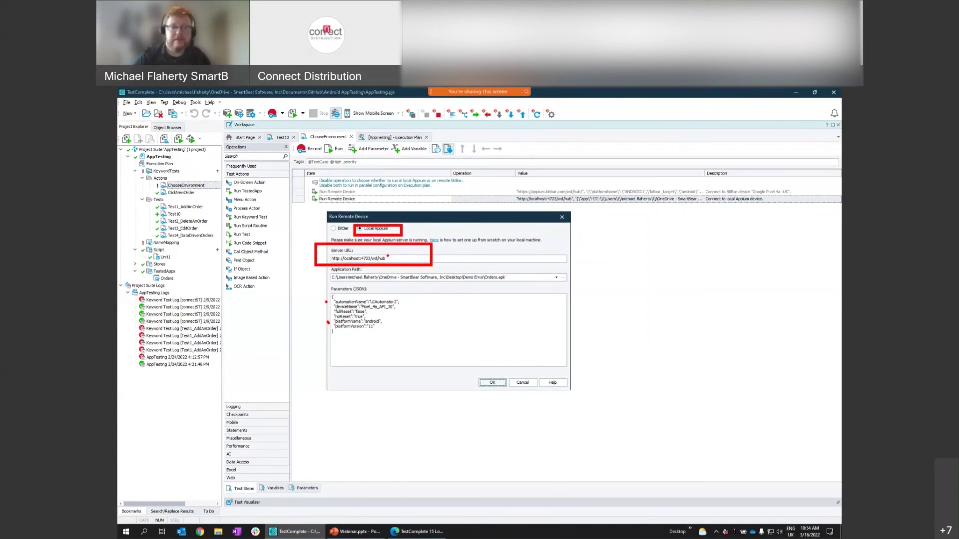
pyautogui.press('Escape')
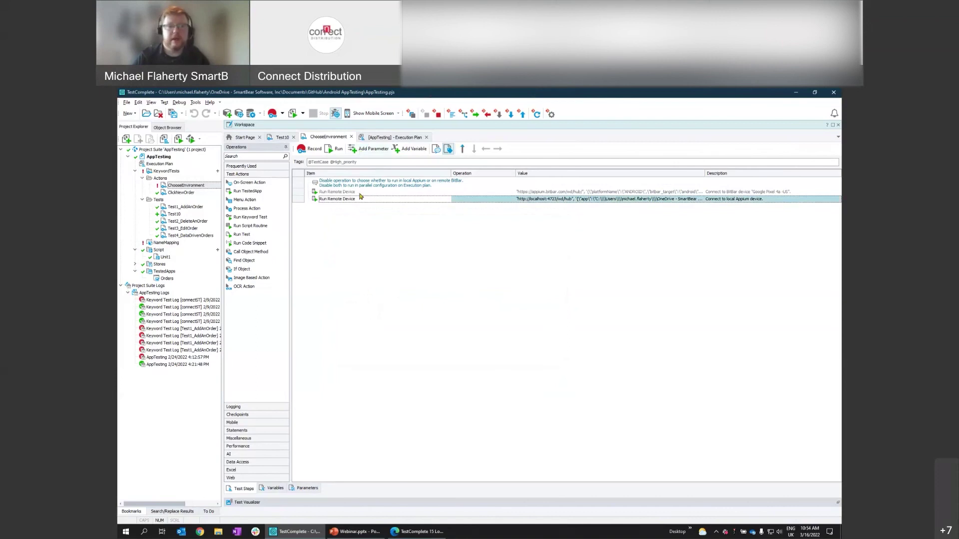
pyautogui.press('Return')
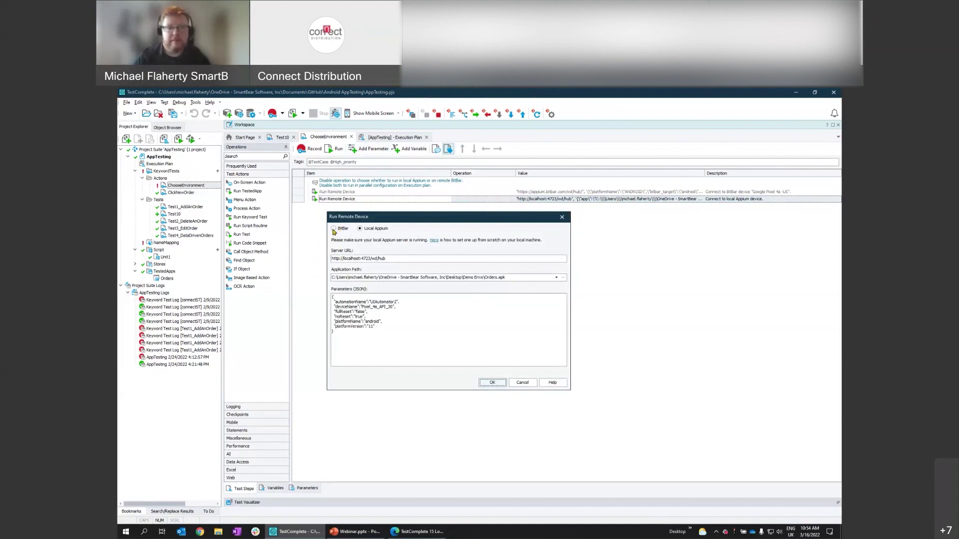
# - Switch the step to BitBar cloud devices, try Samsung and Pixel searches, and allow a similar device
pyautogui.click(333, 229)
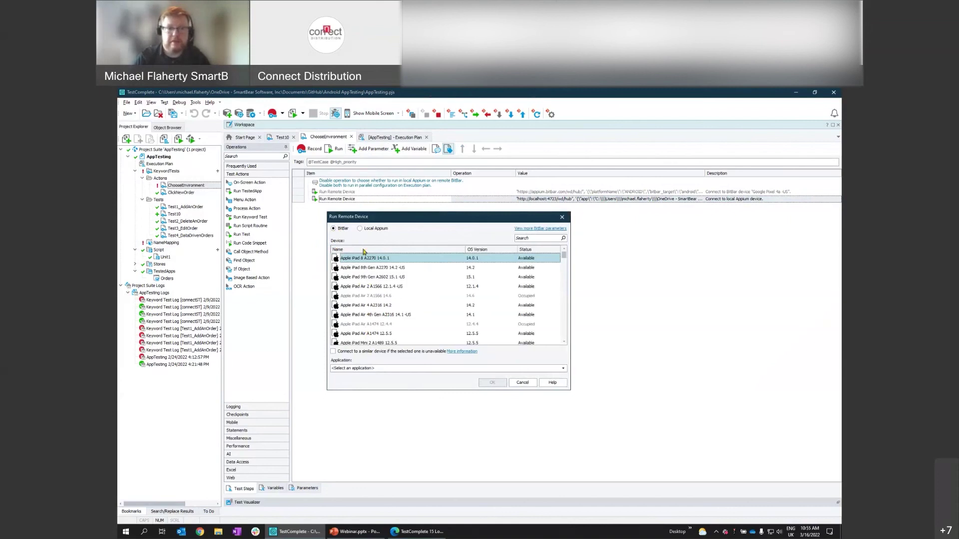
pyautogui.click(525, 239)
pyautogui.write('S')
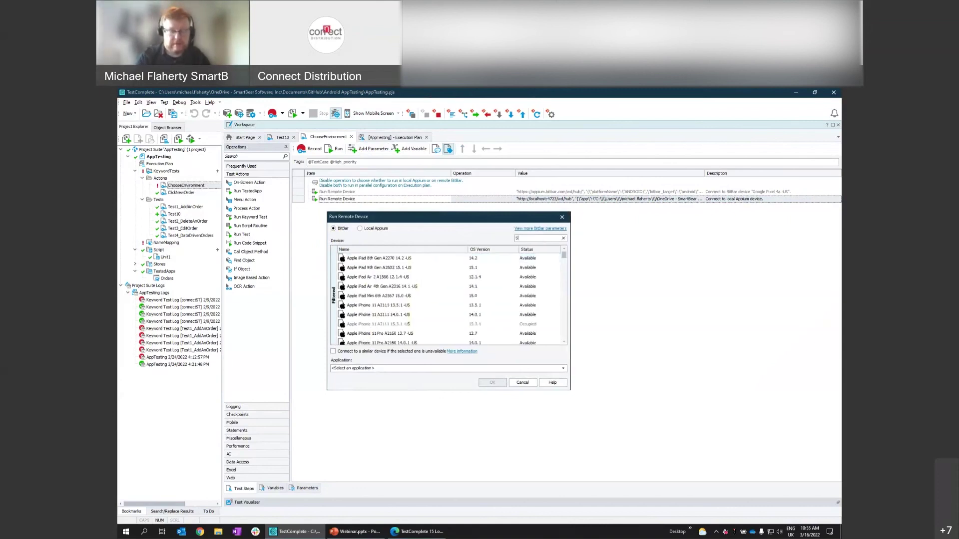
pyautogui.write('amsung')
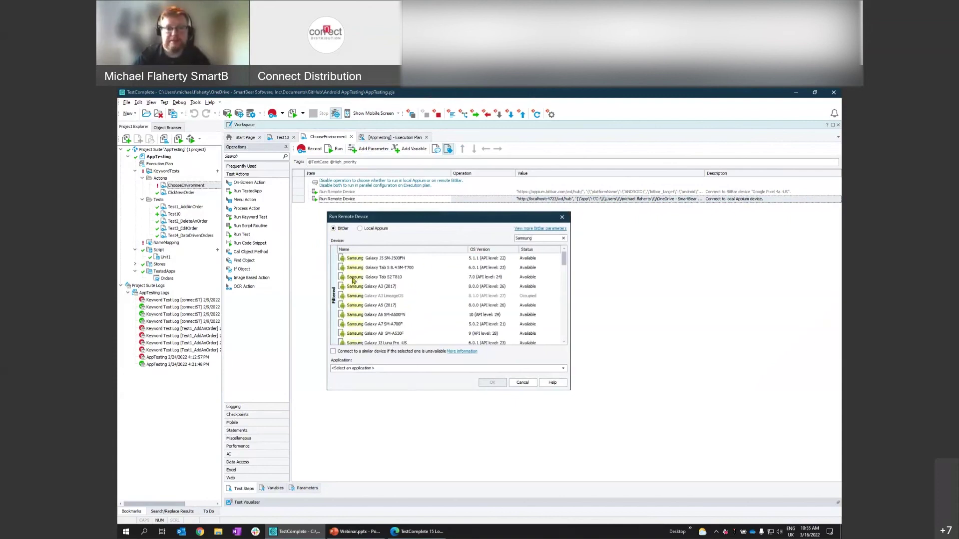
pyautogui.click(364, 268)
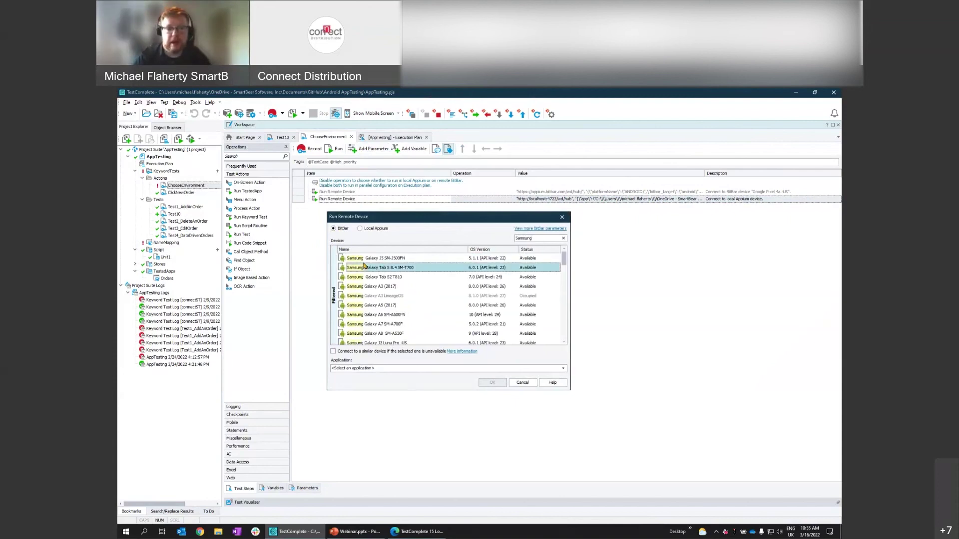
pyautogui.click(540, 239)
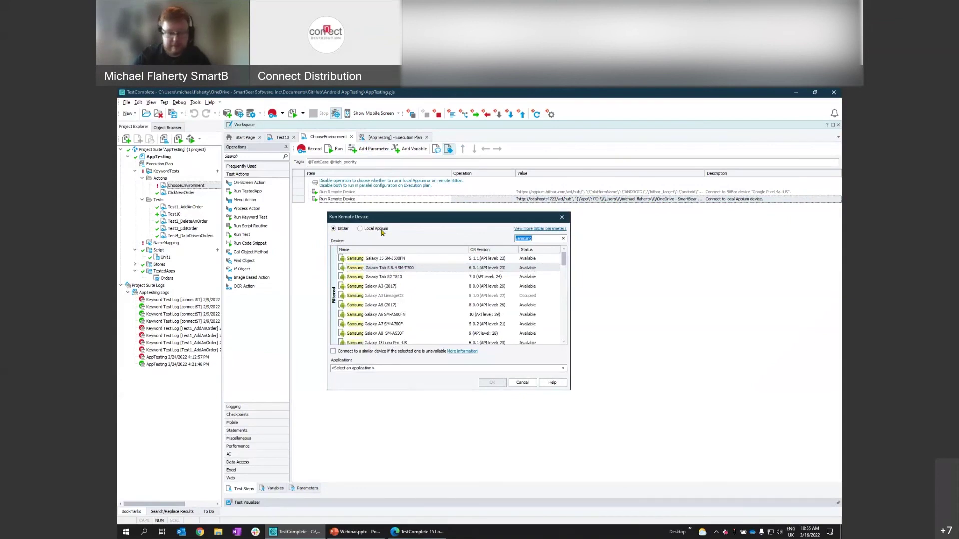
pyautogui.write('Pixel')
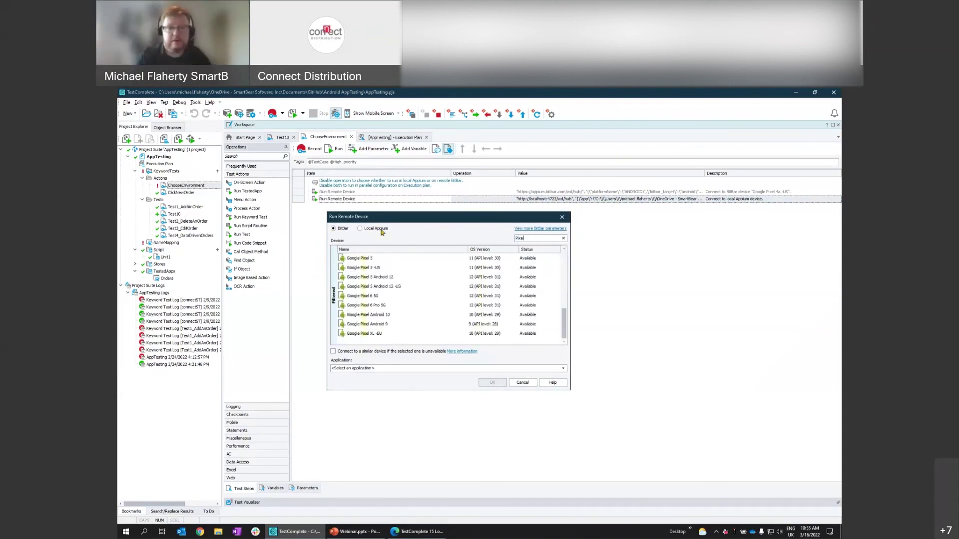
pyautogui.click(374, 260)
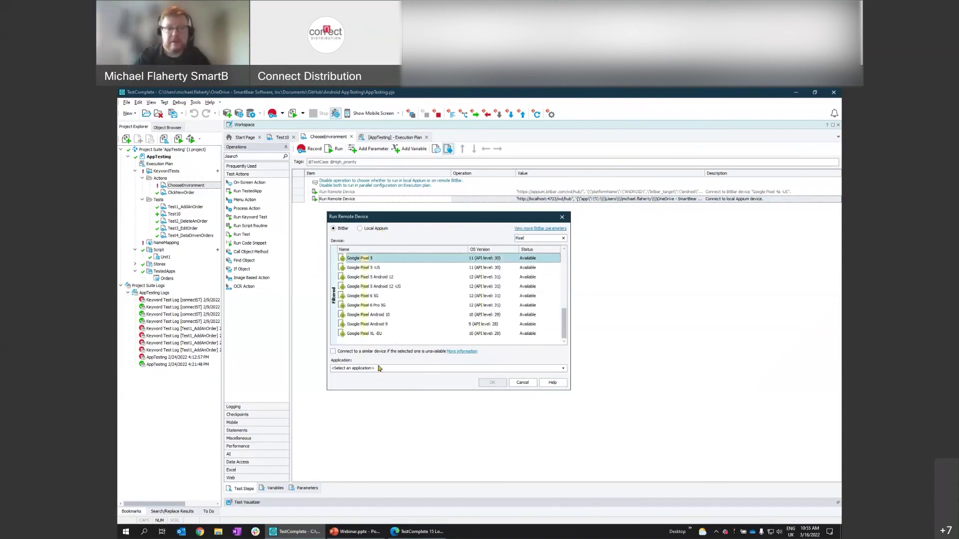
pyautogui.click(368, 352)
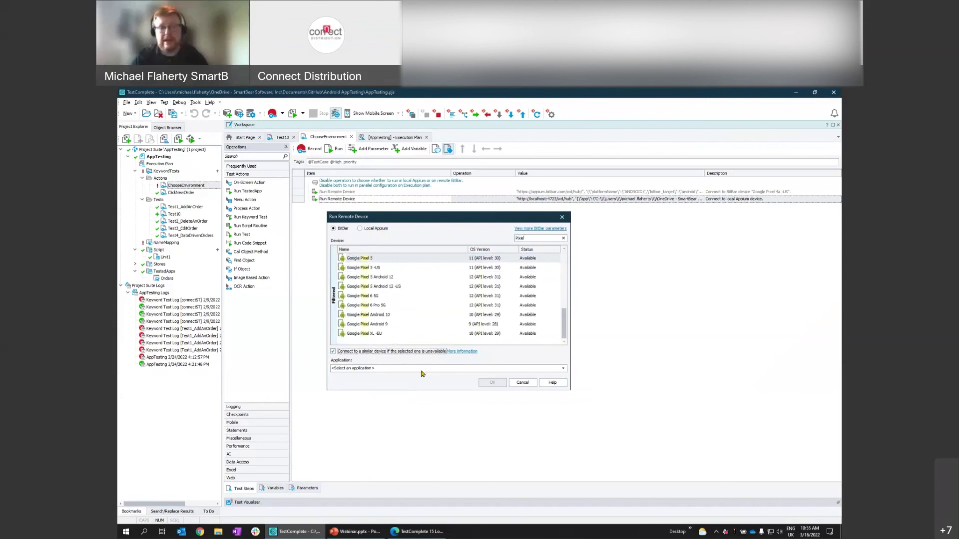
# - Search the device list for 'eu' and select Google Pixel XL -EU
pyautogui.moveTo(531, 239); pyautogui.dragTo(472, 238)
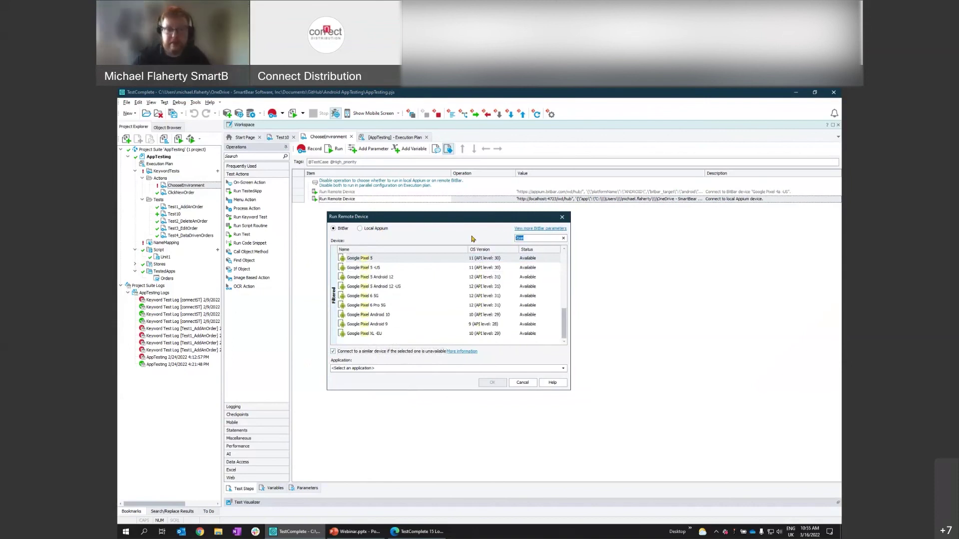
pyautogui.write('eu')
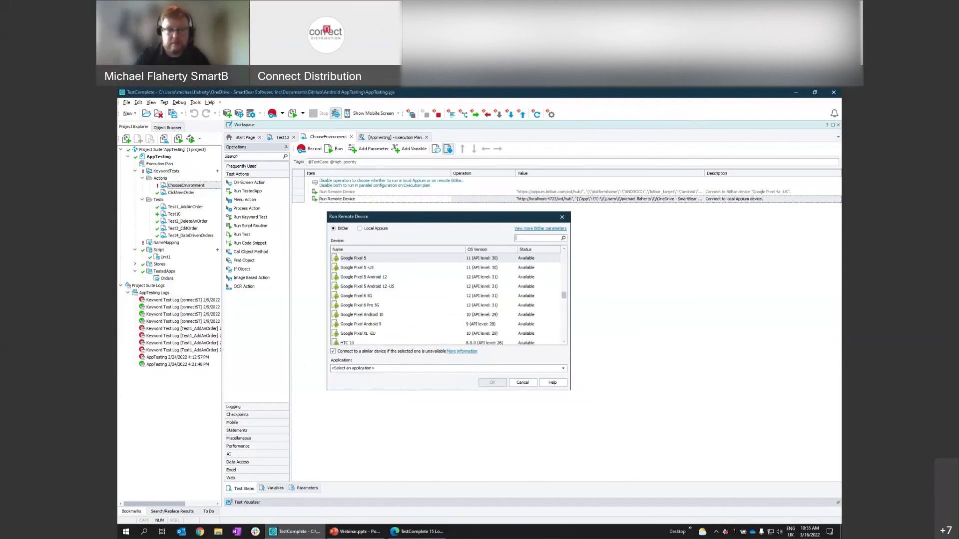
pyautogui.click(422, 261)
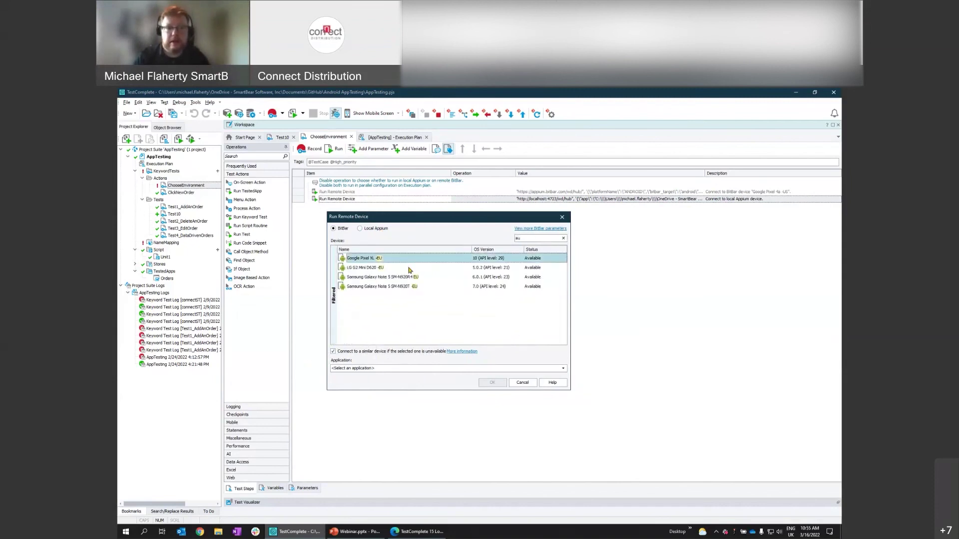
# - Set Orders.apk as the tested app, apply the settings, save the test, and show the remote screen
pyautogui.click(462, 372)
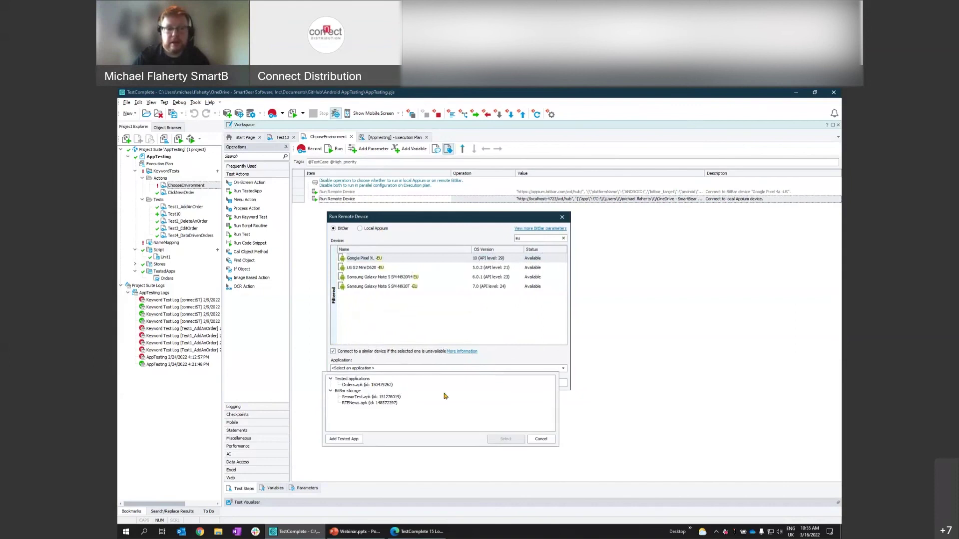
pyautogui.click(379, 385)
pyautogui.doubleClick(378, 385)
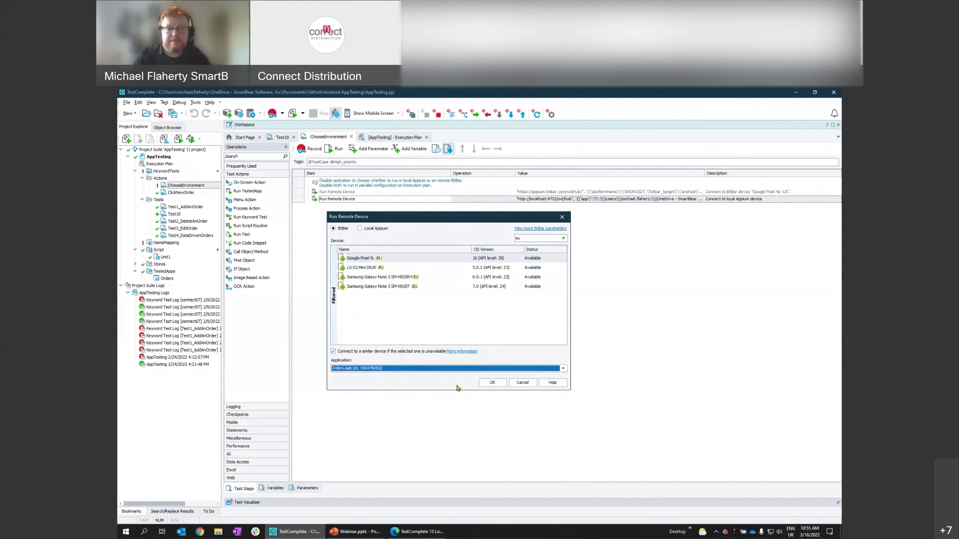
pyautogui.click(491, 383)
pyautogui.hotkey('ctrl', 's')
pyautogui.click(388, 117)
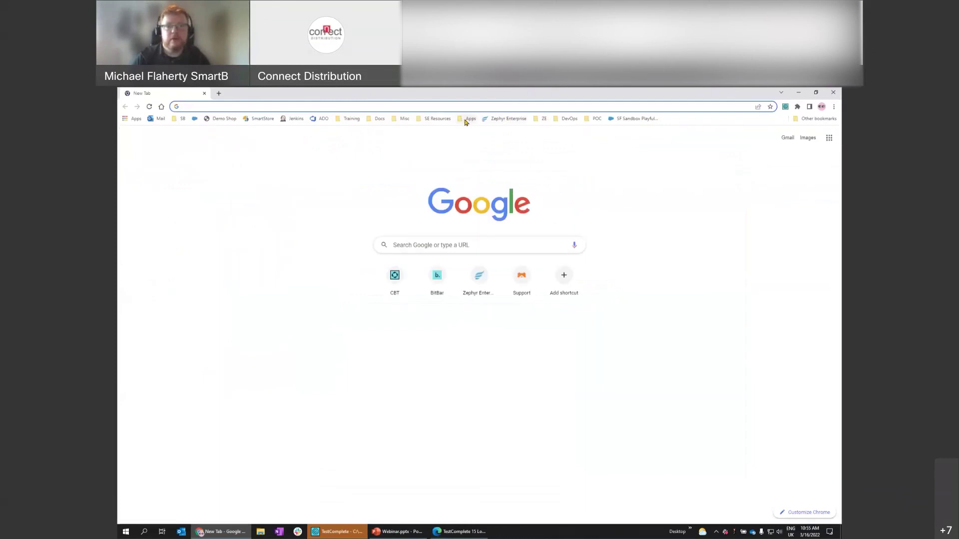
# - Open the BitBar dashboard from the Apps bookmarks and sign in
pyautogui.click(467, 120)
pyautogui.click(485, 140)
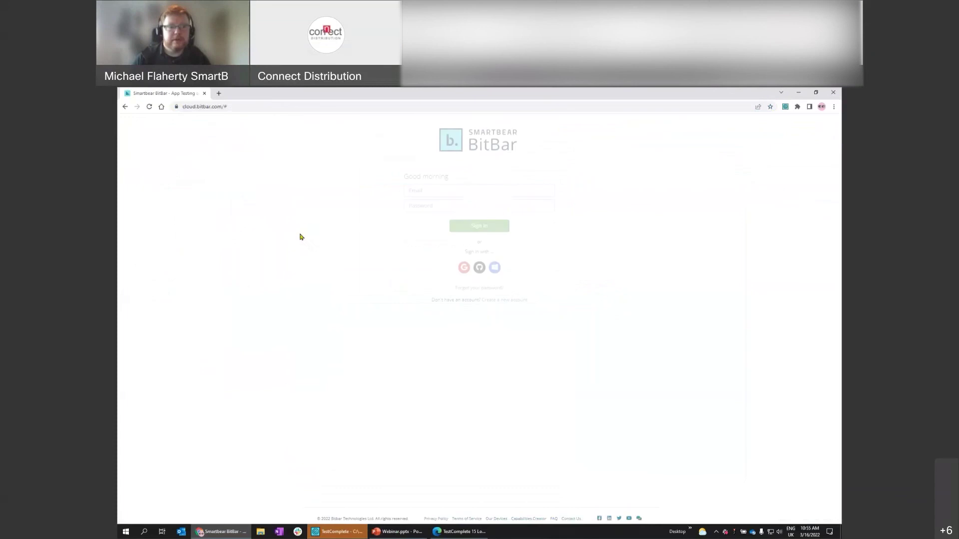
pyautogui.click(490, 226)
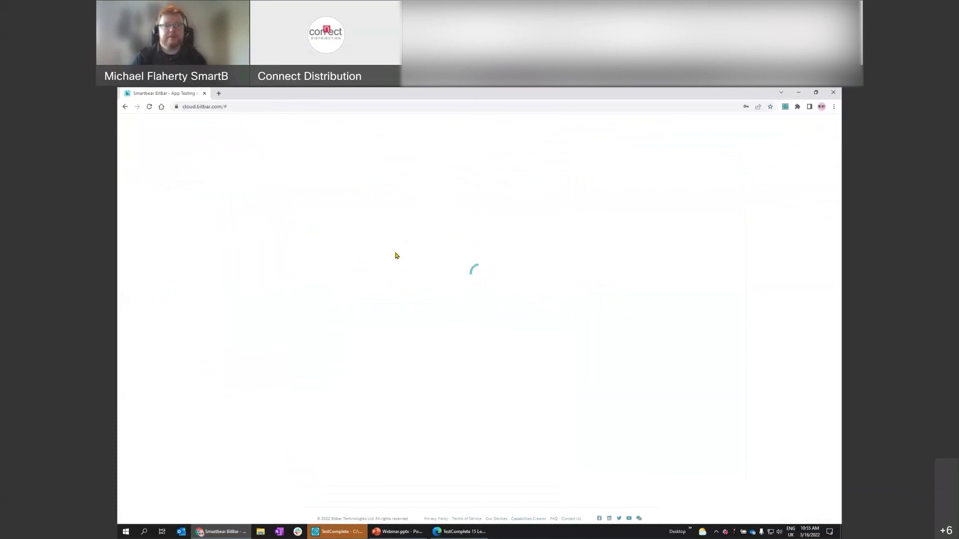
# - Browse the live testing and automated test pages, then go to Projects
pyautogui.moveTo(159, 213)
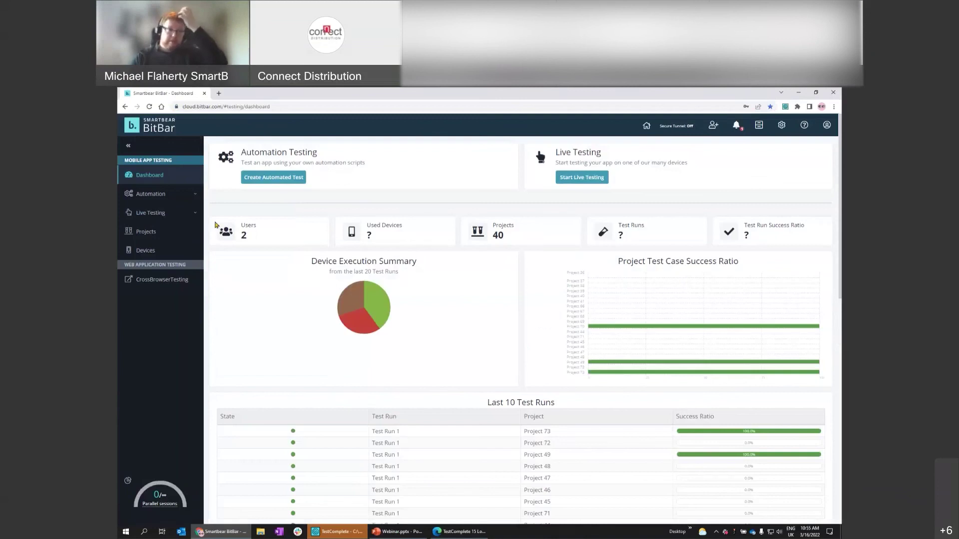
pyautogui.click(152, 213)
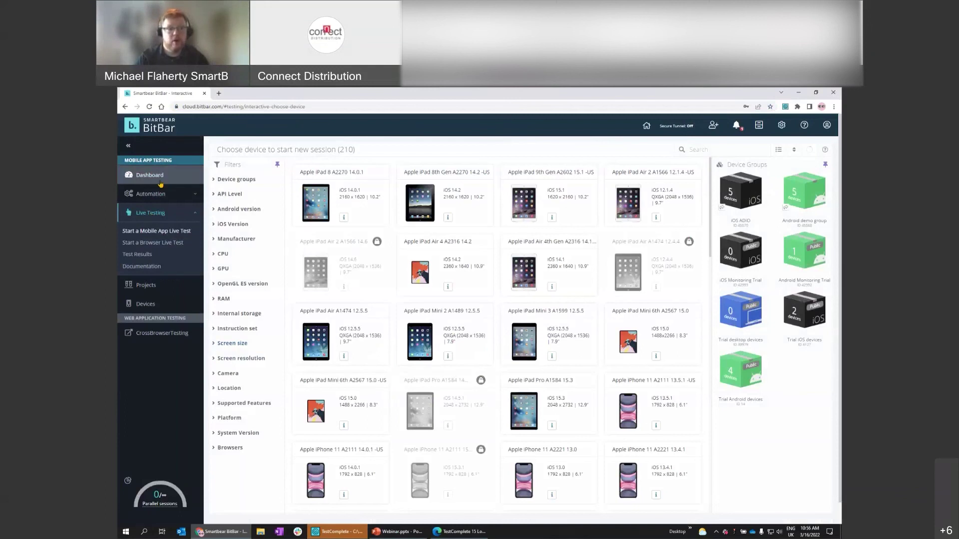
pyautogui.click(153, 199)
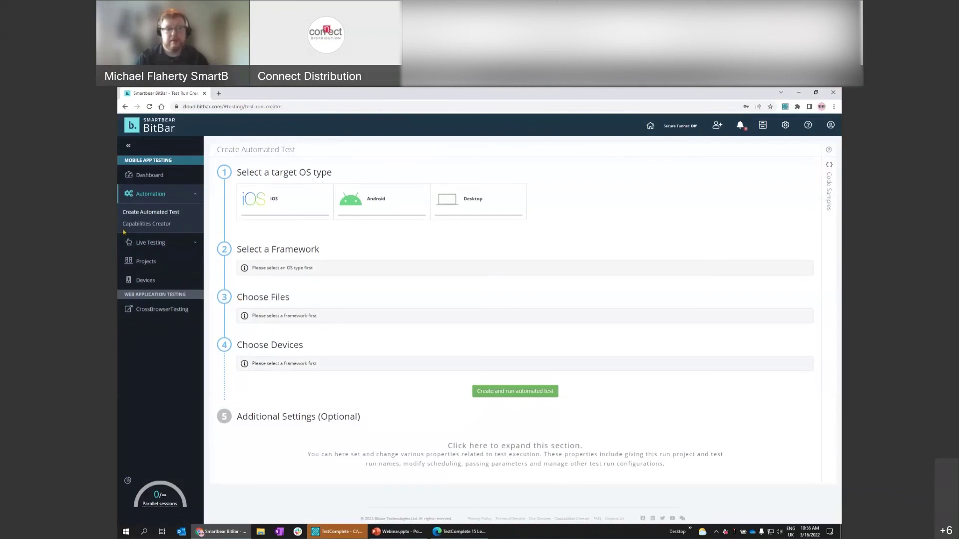
pyautogui.click(144, 262)
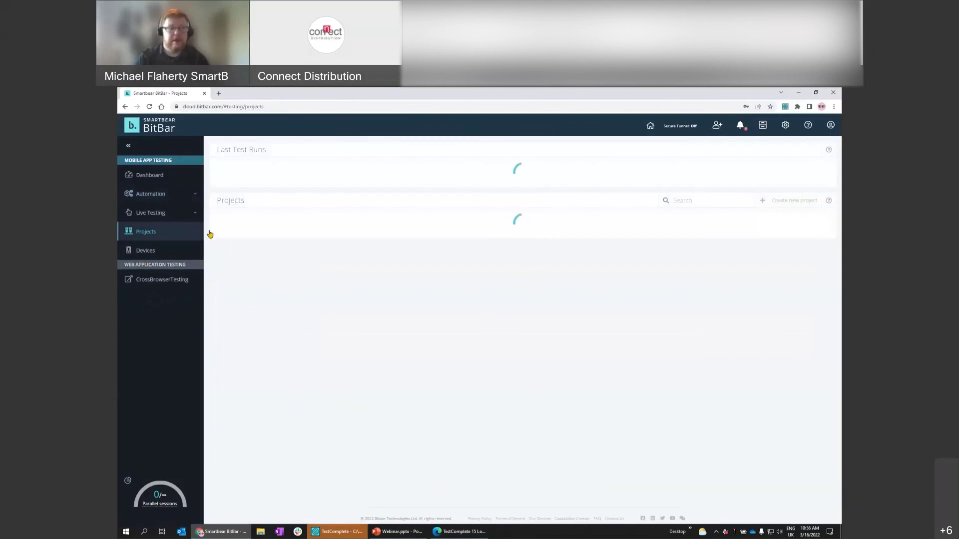
# - Open Test Run 1's results and play the device session's recorded video
pyautogui.click(410, 171)
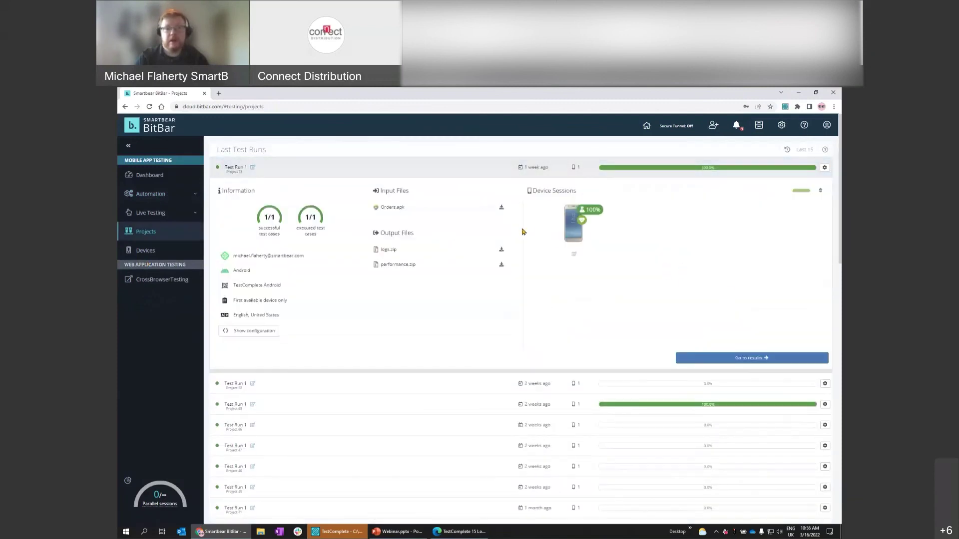
pyautogui.click(752, 358)
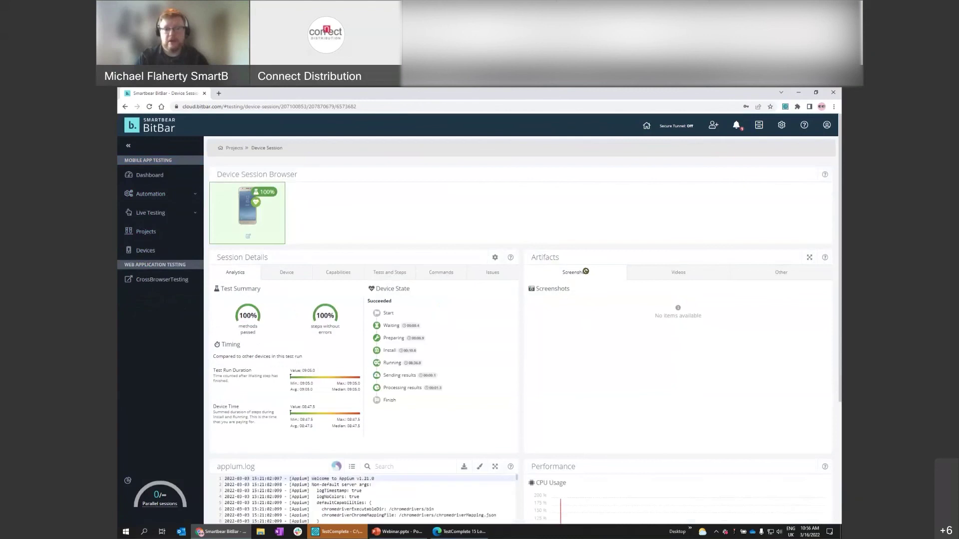
pyautogui.click(676, 274)
pyautogui.moveTo(563, 324)
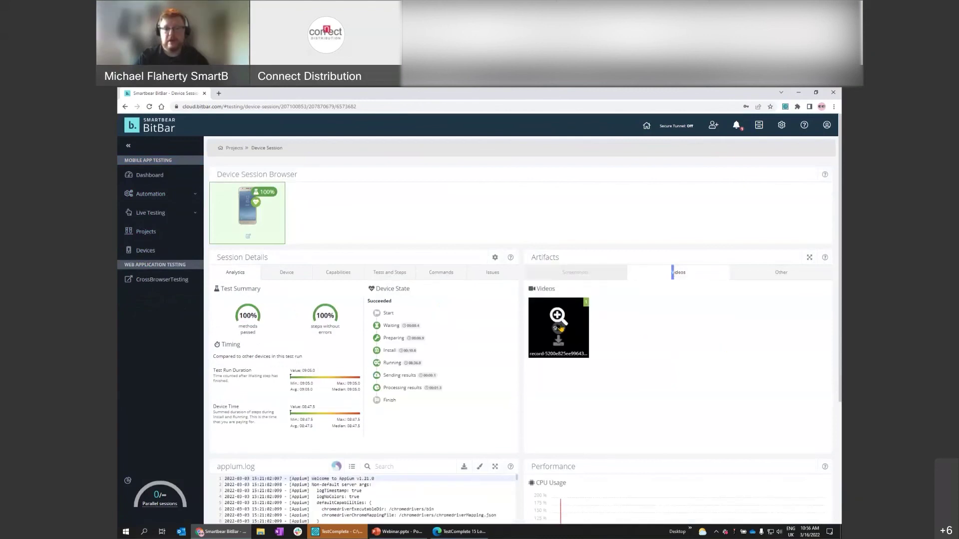
pyautogui.click(563, 328)
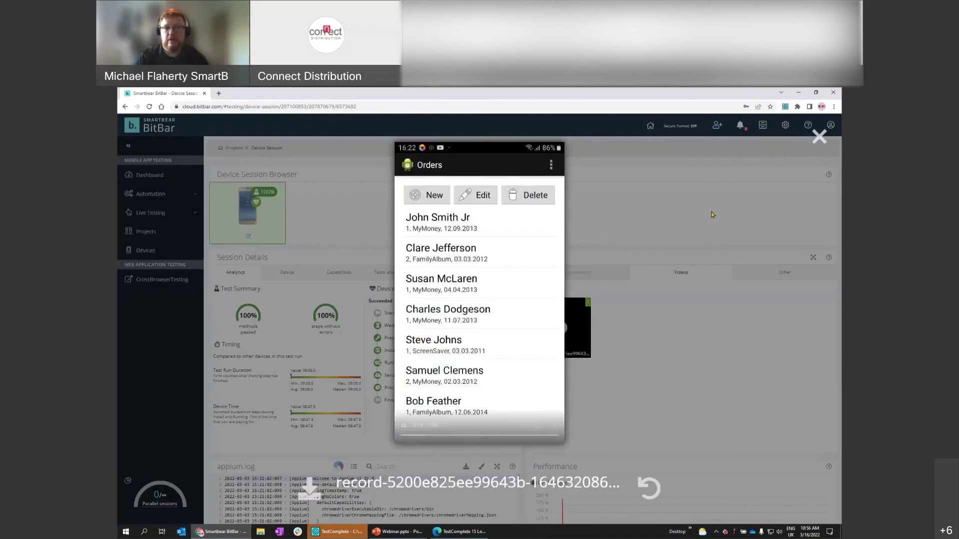
pyautogui.click(820, 136)
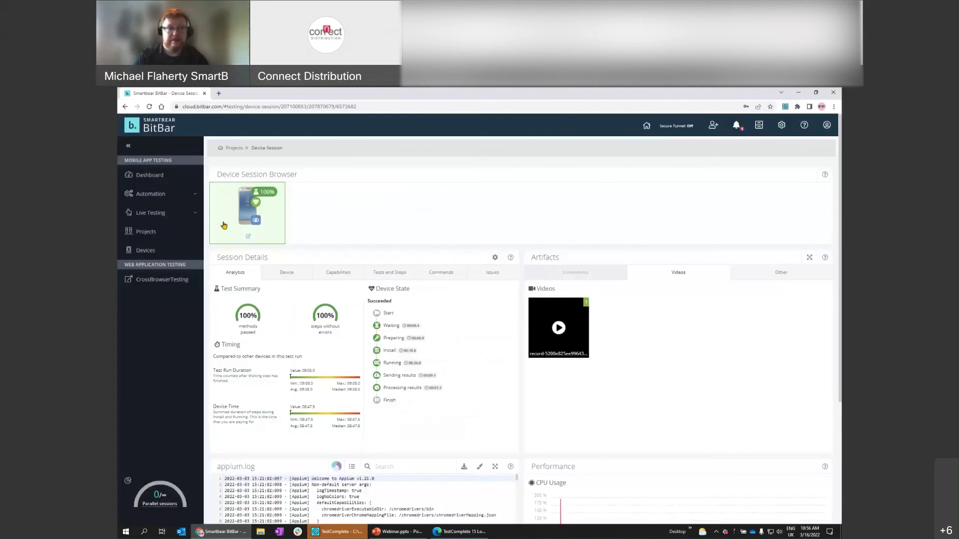
# - Return to the Projects list and open a new Chrome tab with the Apps bookmarks
pyautogui.click(233, 149)
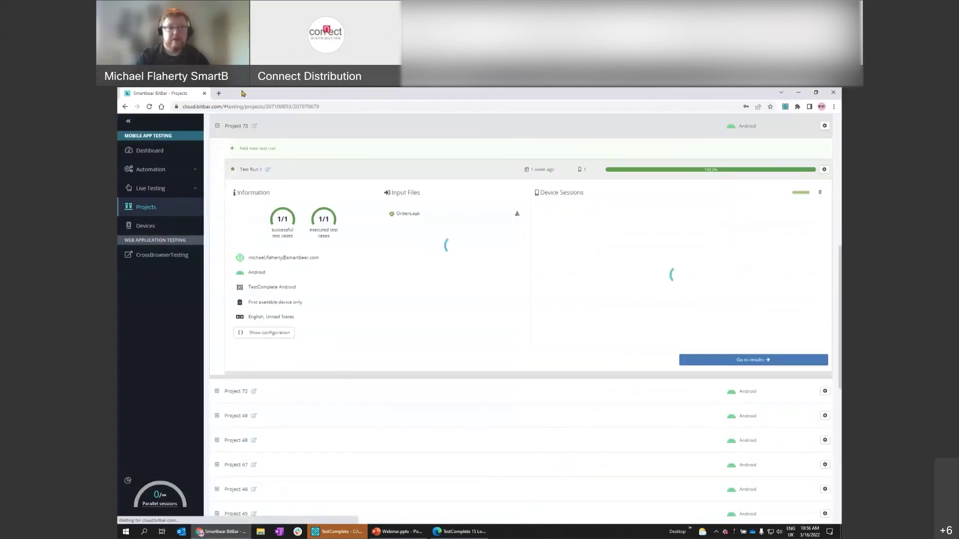
pyautogui.click(219, 93)
pyautogui.click(466, 122)
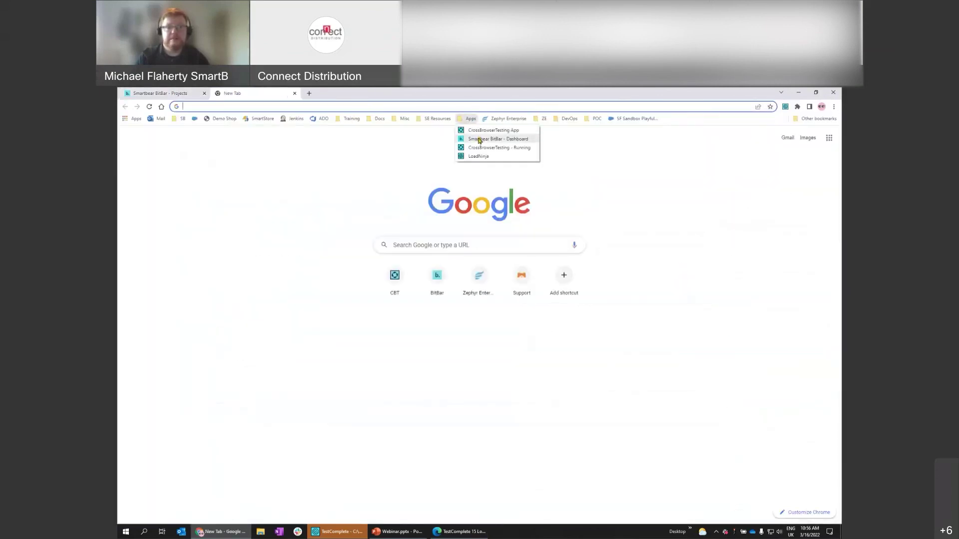
# - In CrossBrowserTesting Live Testing, review the operating system, browser and mobile device lists
pyautogui.click(492, 144)
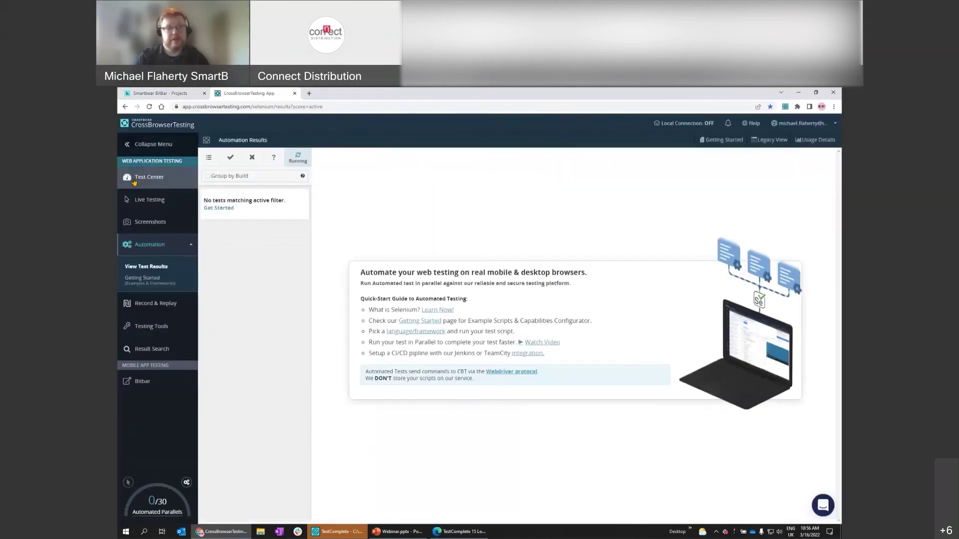
pyautogui.click(151, 205)
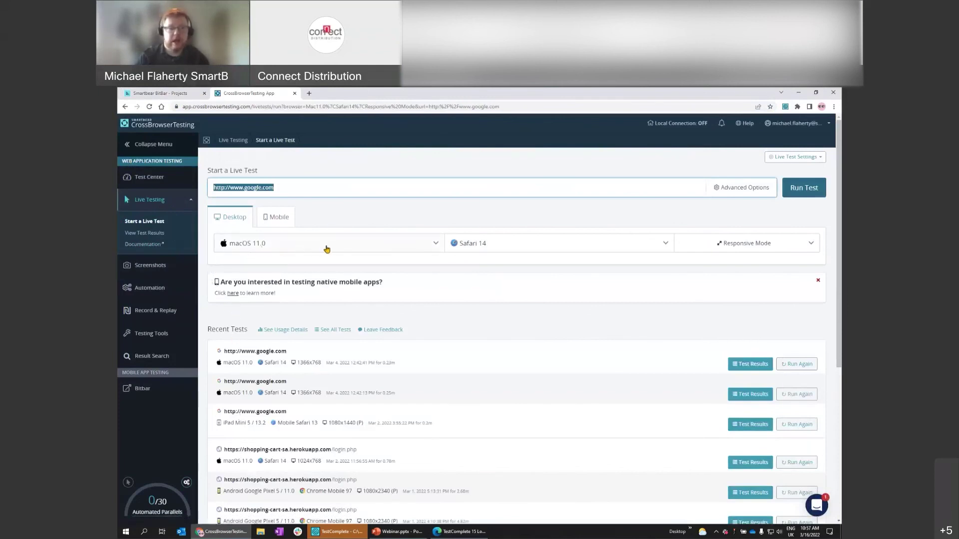
pyautogui.click(439, 248)
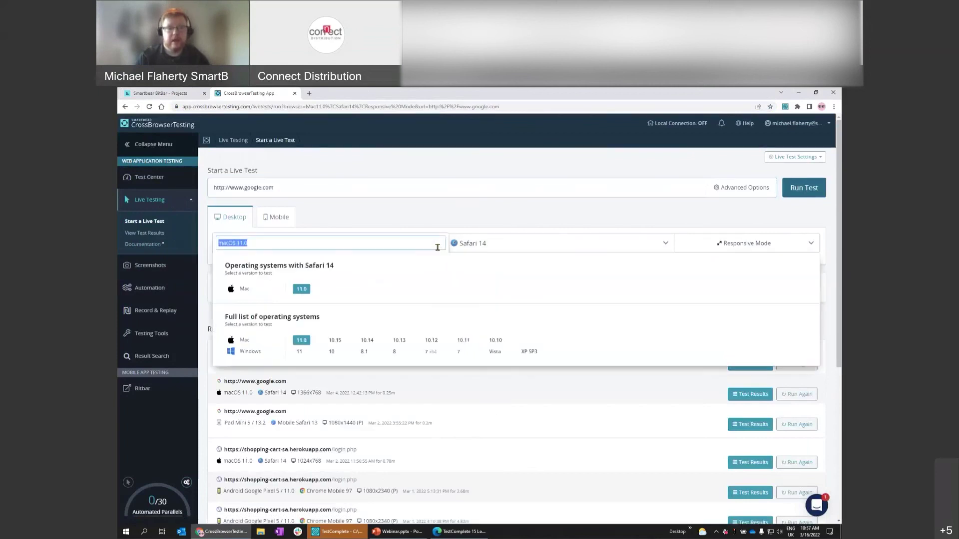
pyautogui.click(529, 240)
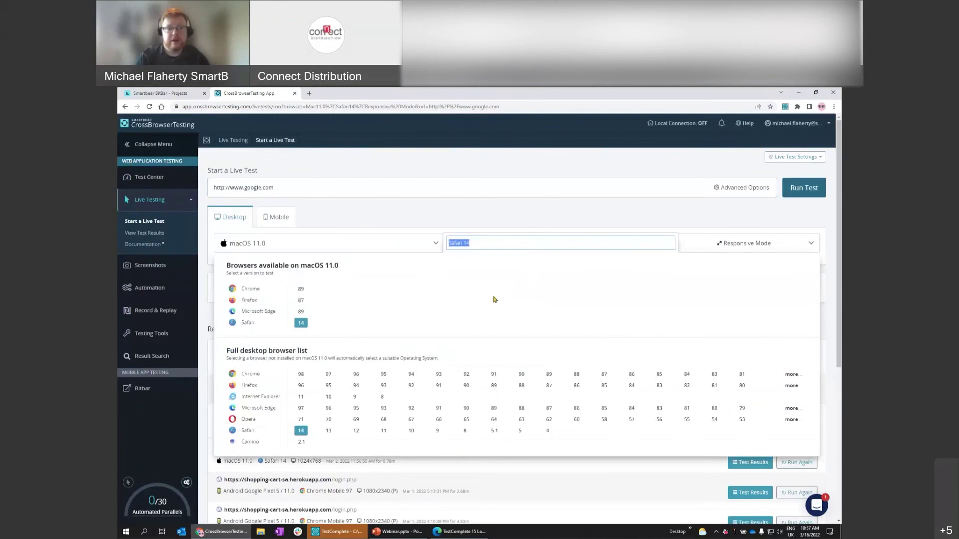
pyautogui.click(279, 225)
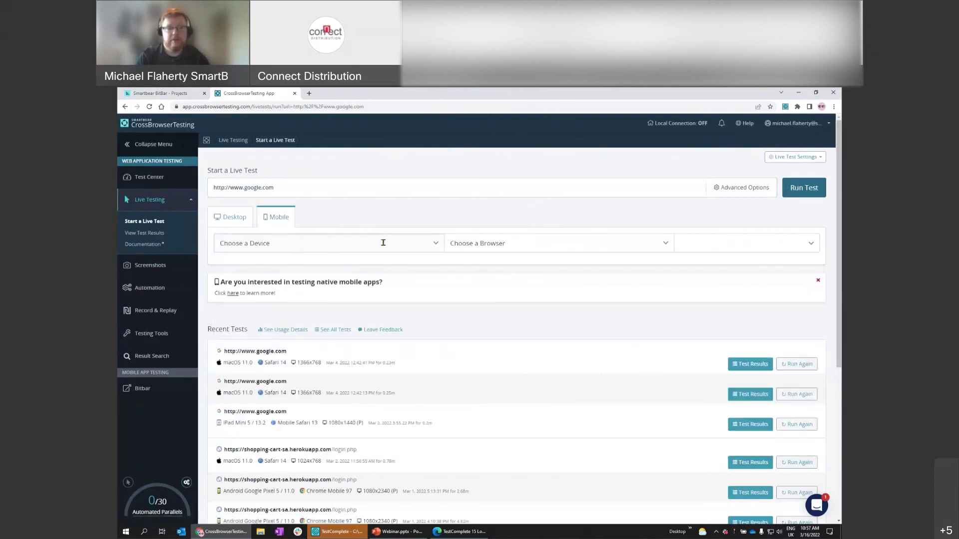
pyautogui.click(385, 243)
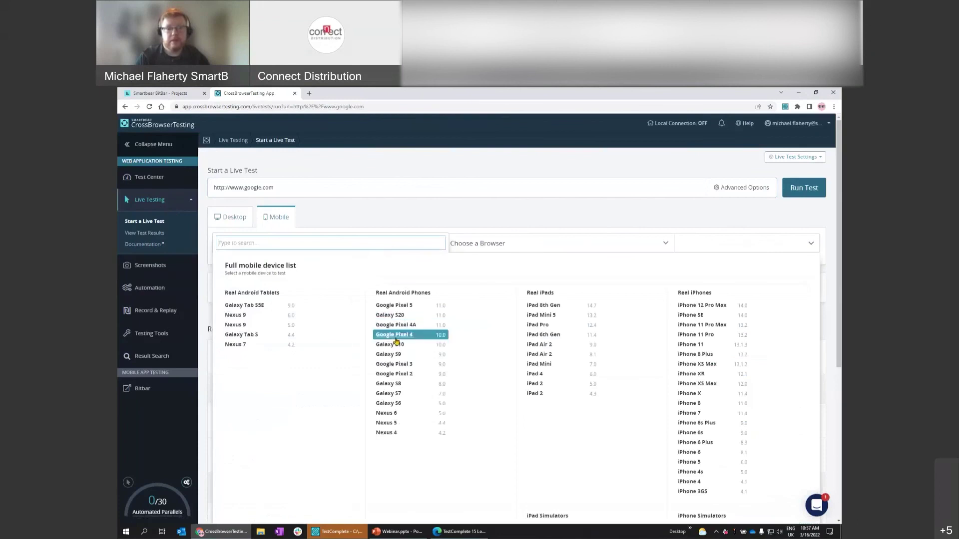
pyautogui.scroll(-2, 492, 344)
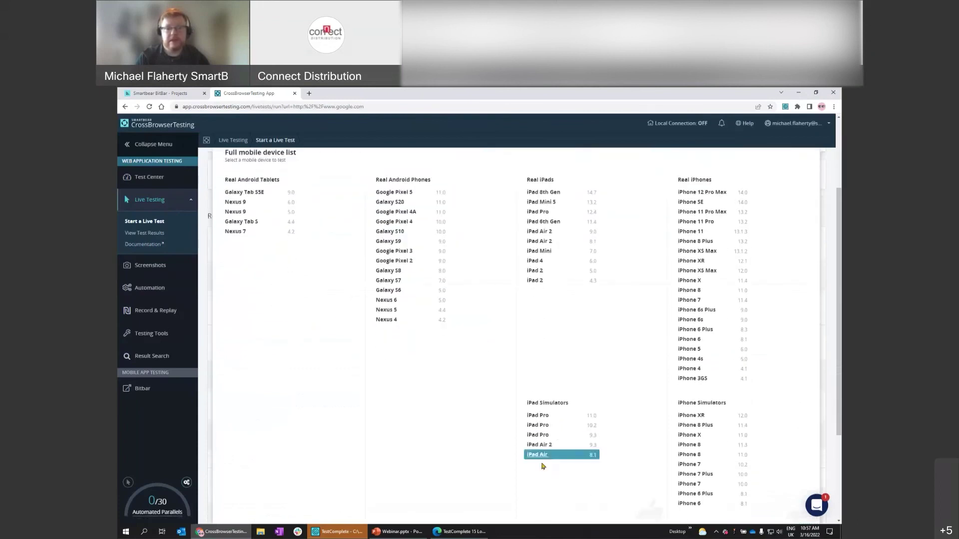
pyautogui.scroll(2, 505, 338)
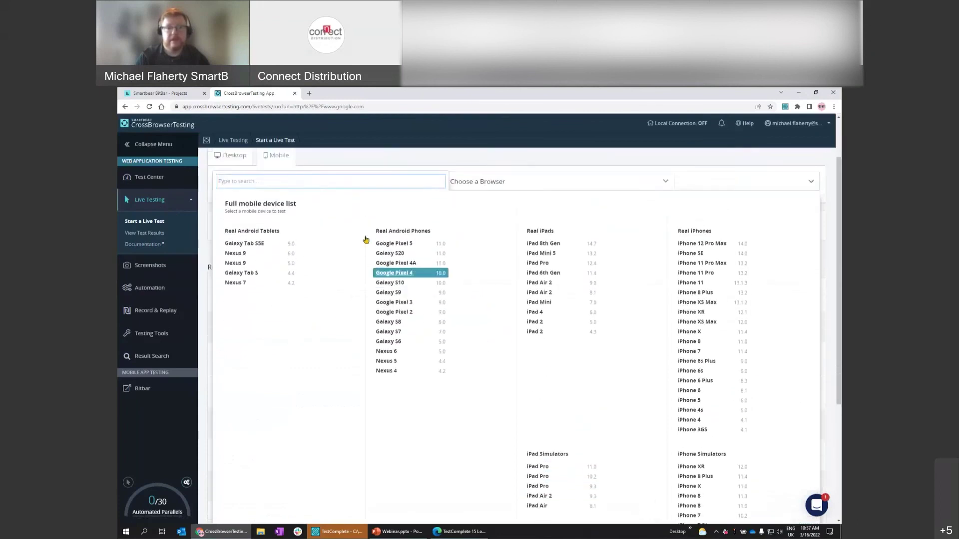
pyautogui.click(268, 232)
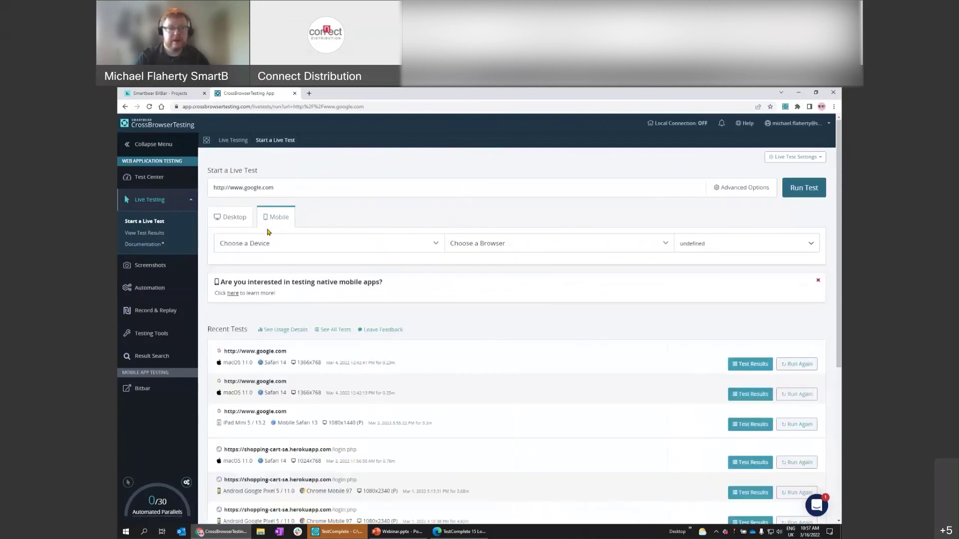
# - View the Automation test results, then return to TestComplete and dismiss its error
pyautogui.click(140, 288)
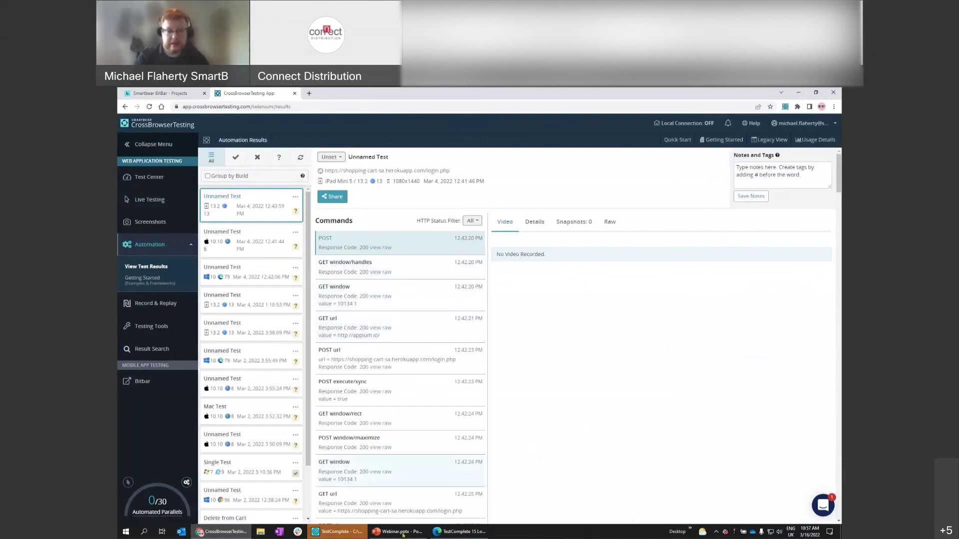
pyautogui.moveTo(348, 509)
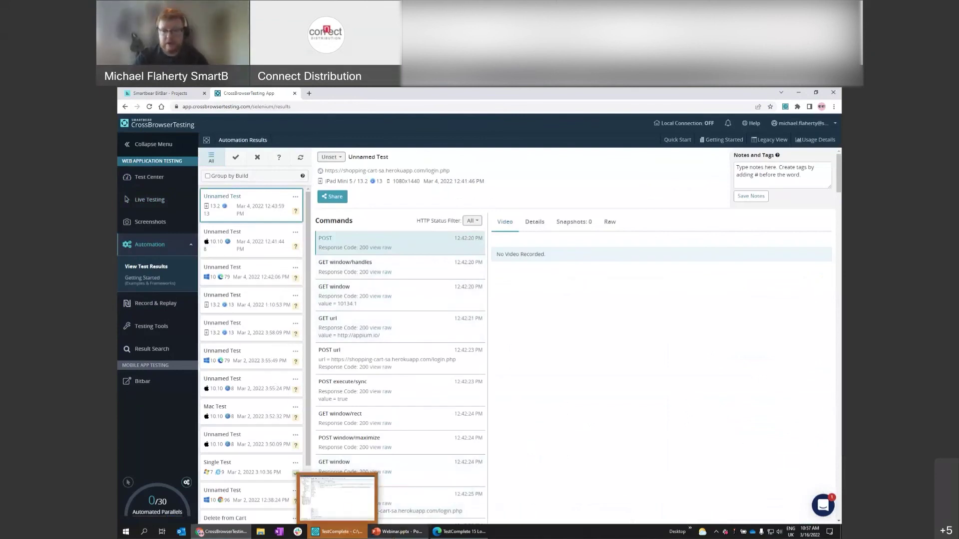
pyautogui.click(332, 502)
pyautogui.click(479, 324)
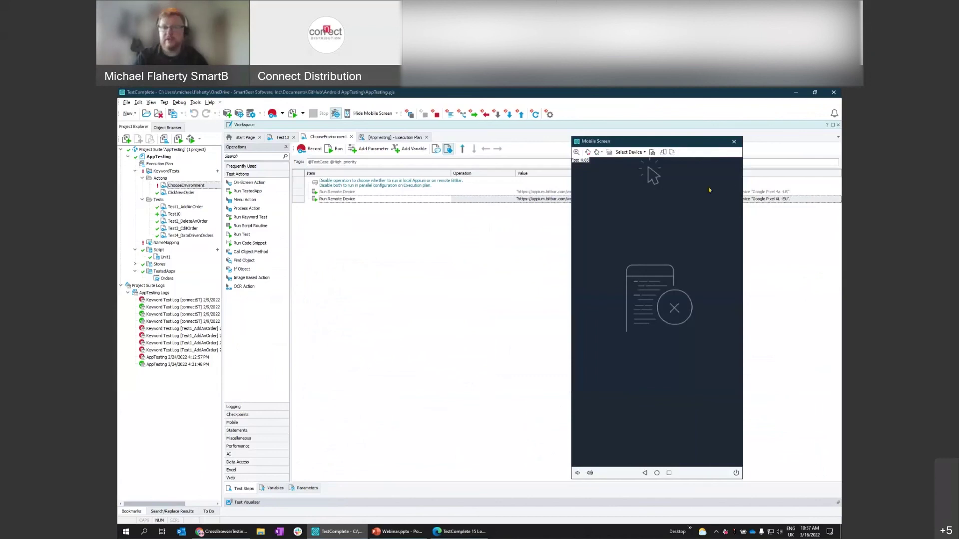
# - Close the Mobile Screen panel and open the [AppTesting] - Execution Plan
pyautogui.click(734, 142)
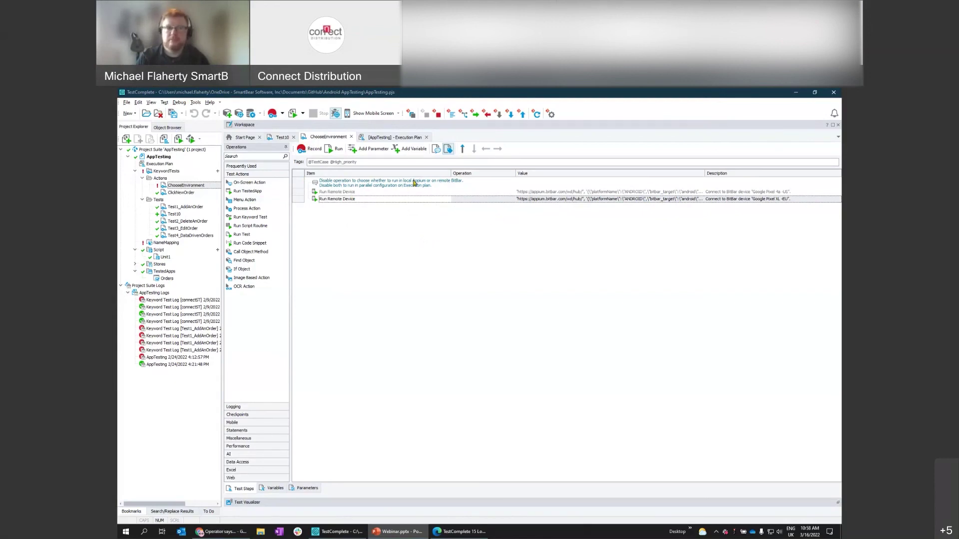
pyautogui.click(387, 137)
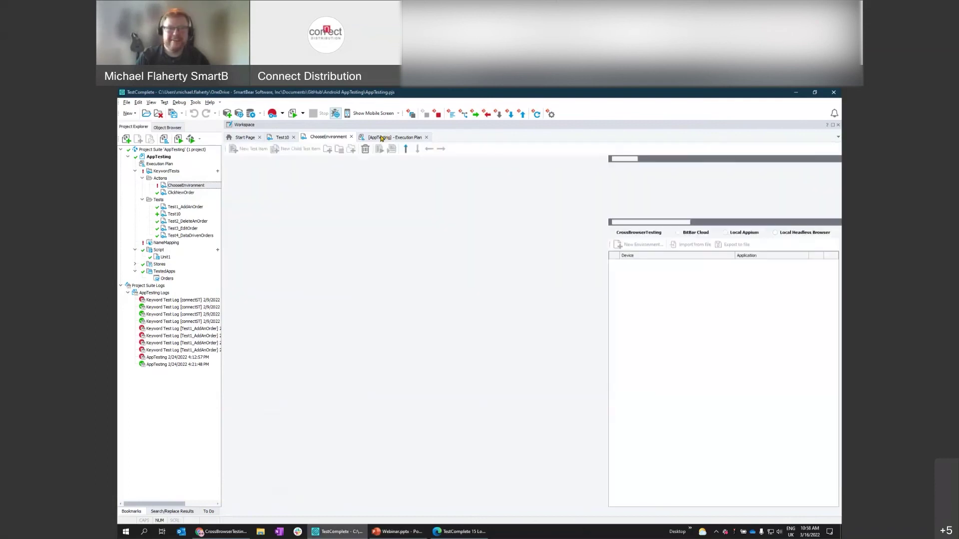